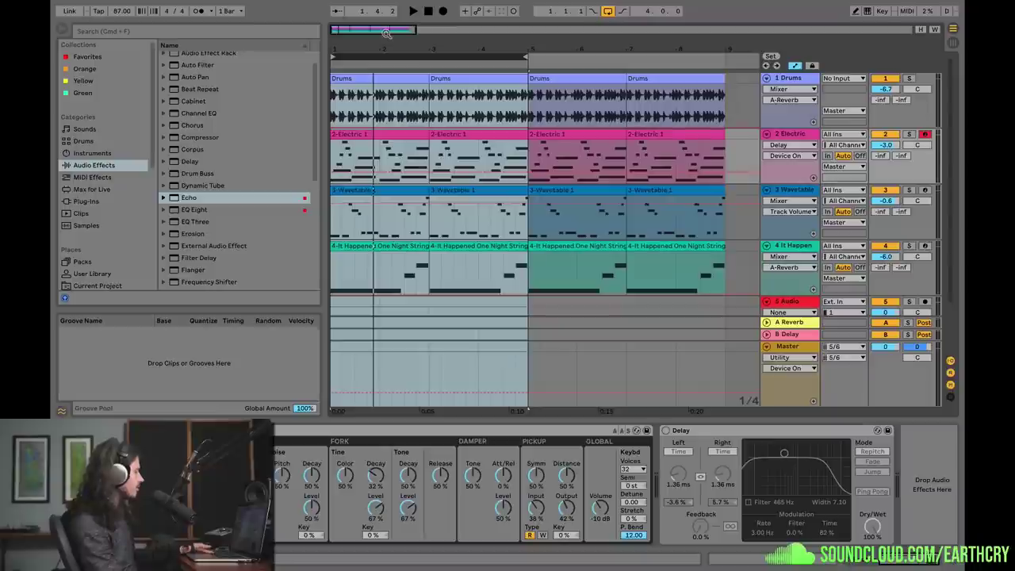
- Turn on the Master track's Delay and play the arrangement from the start to hear the effect
key("space")
mouse_move(358, 31)
left_mouse_down()
mouse_move(359, 45)
mouse_move(351, 37)
left_mouse_up()
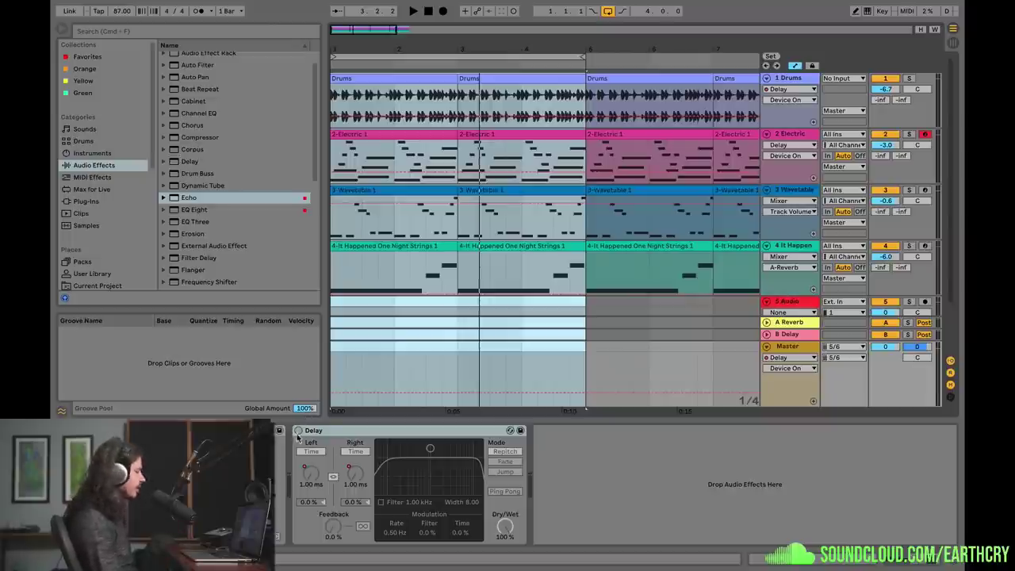
left_click(299, 431)
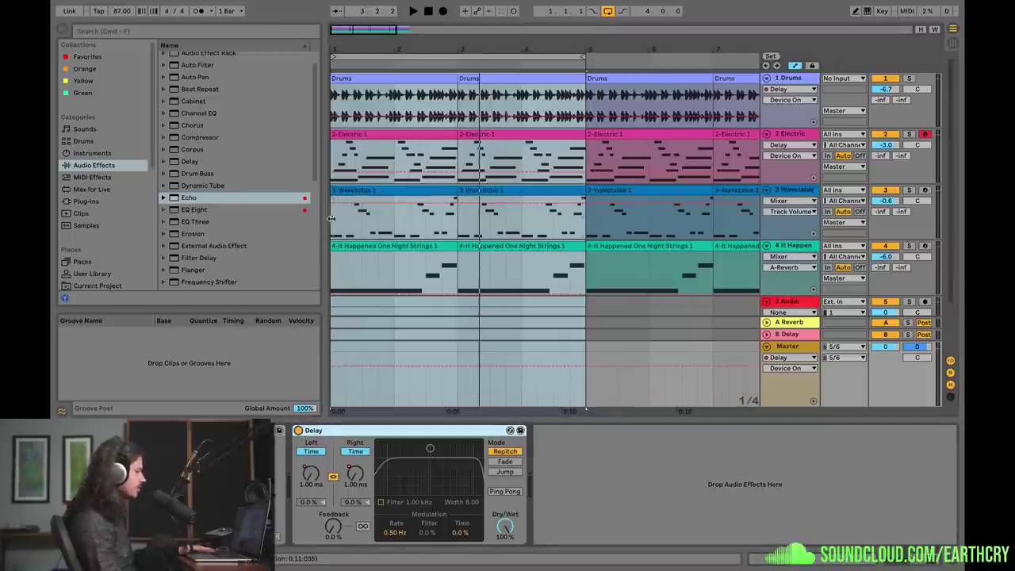
left_click(340, 157)
key("space")
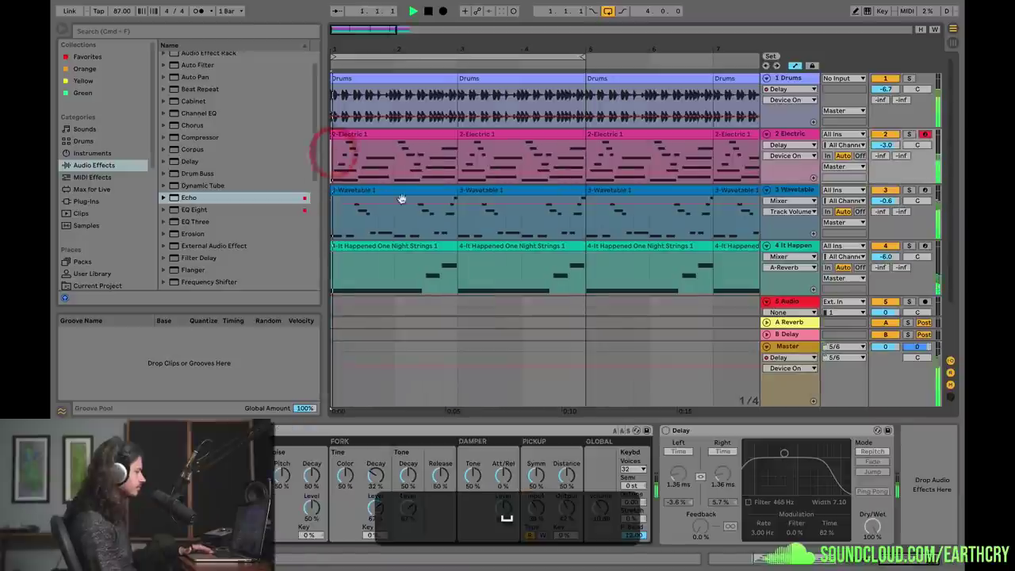
- Remove the existing Delay from the Master track and add a fresh Delay audio effect in its place
left_click(784, 345)
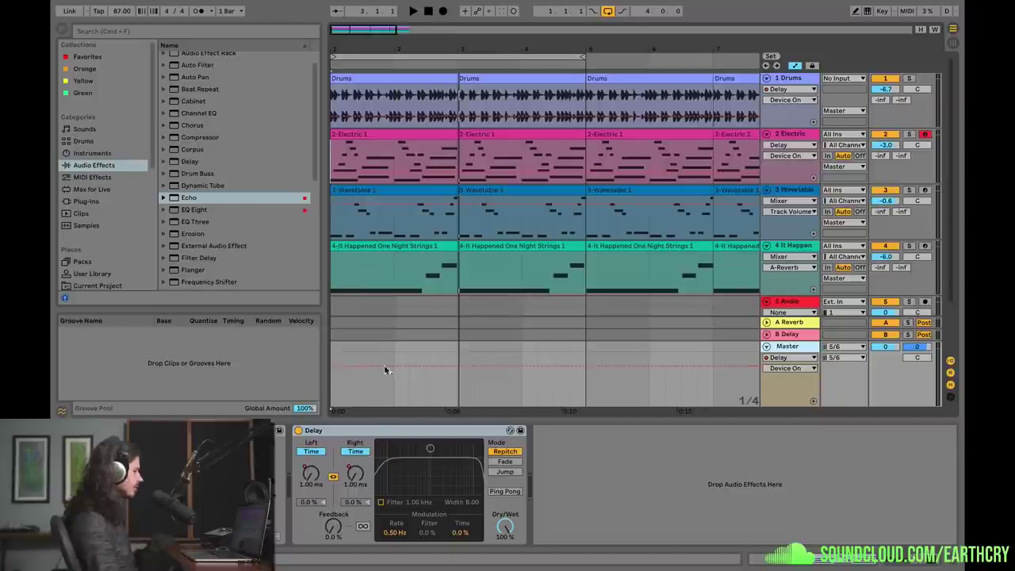
right_click(365, 432)
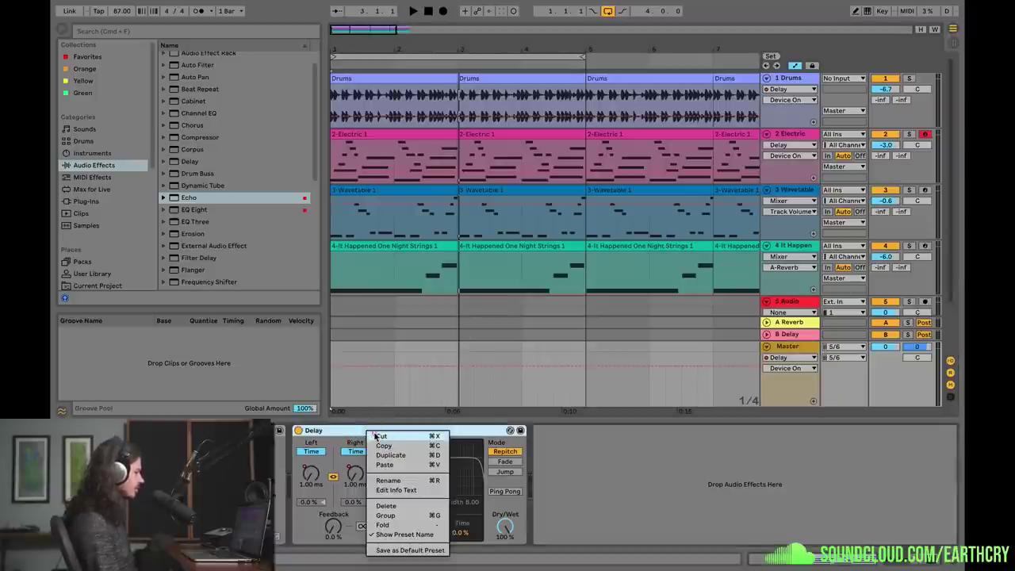
left_click(373, 437)
left_click_drag(178, 165, 349, 424)
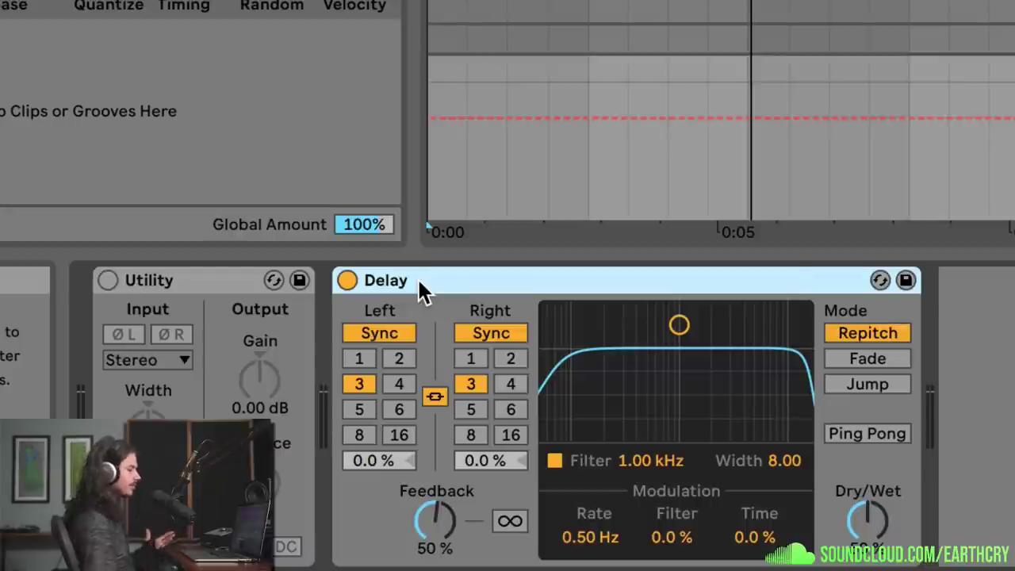
- Switch the Delay's mode through Fade and Jump and return it to Repitch
left_click(844, 358)
left_click(847, 333)
left_click(855, 380)
left_click(853, 358)
left_click(853, 337)
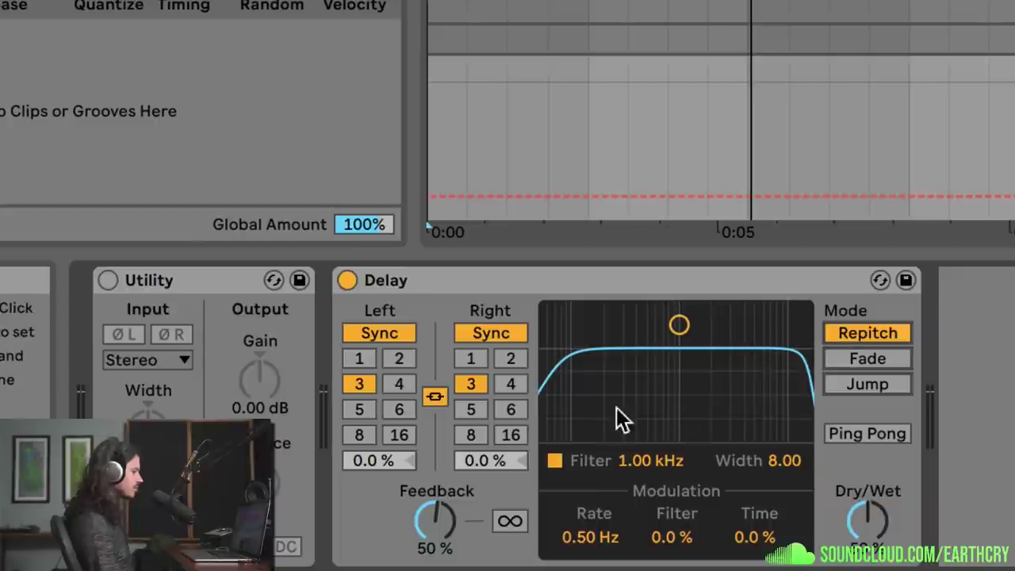
- Switch both channels of the Delay to unsynced Time and set time to 1.00 ms, feedback to 0.8% and dry/wet to 100%
left_click(490, 333)
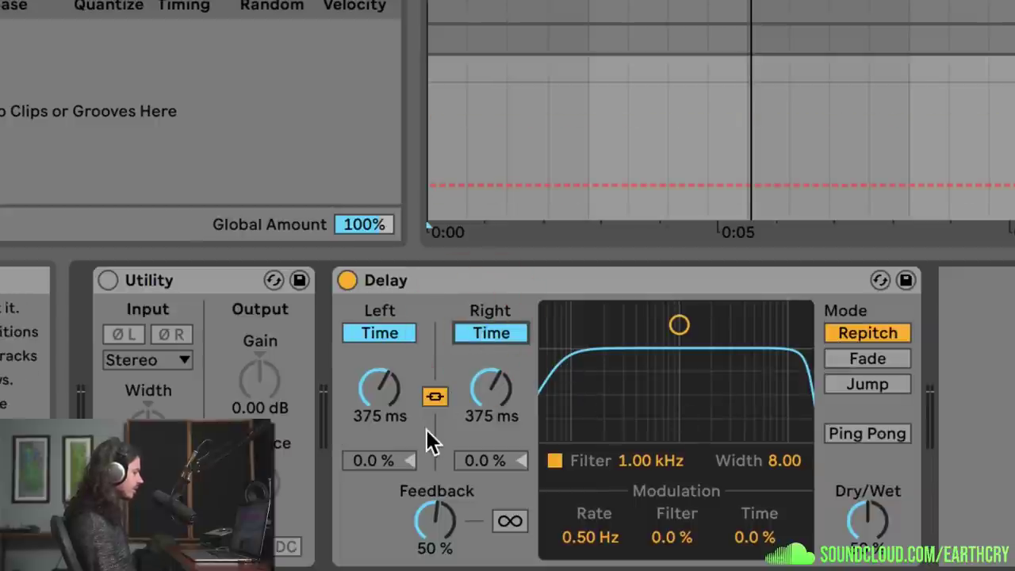
left_click_drag(382, 389, 382, 460)
left_click_drag(868, 519, 868, 468)
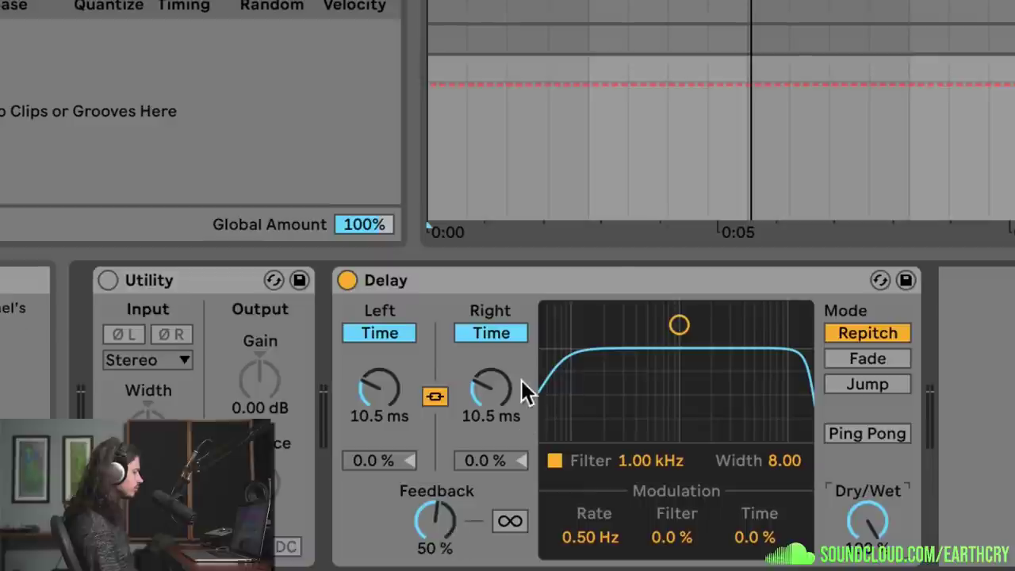
mouse_move(482, 358)
left_mouse_down()
mouse_move(482, 341)
mouse_move(482, 357)
left_mouse_up()
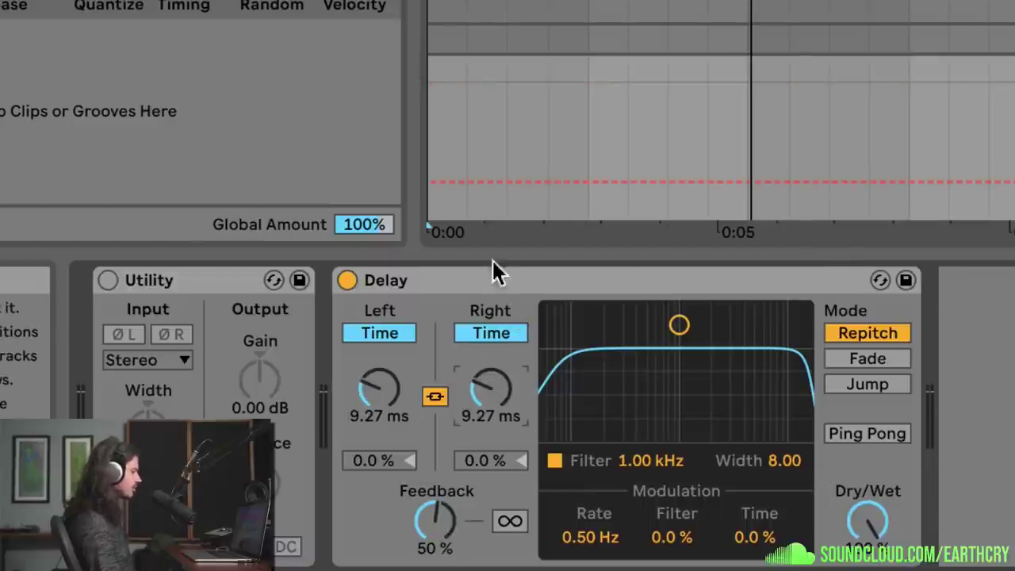
left_click(433, 105)
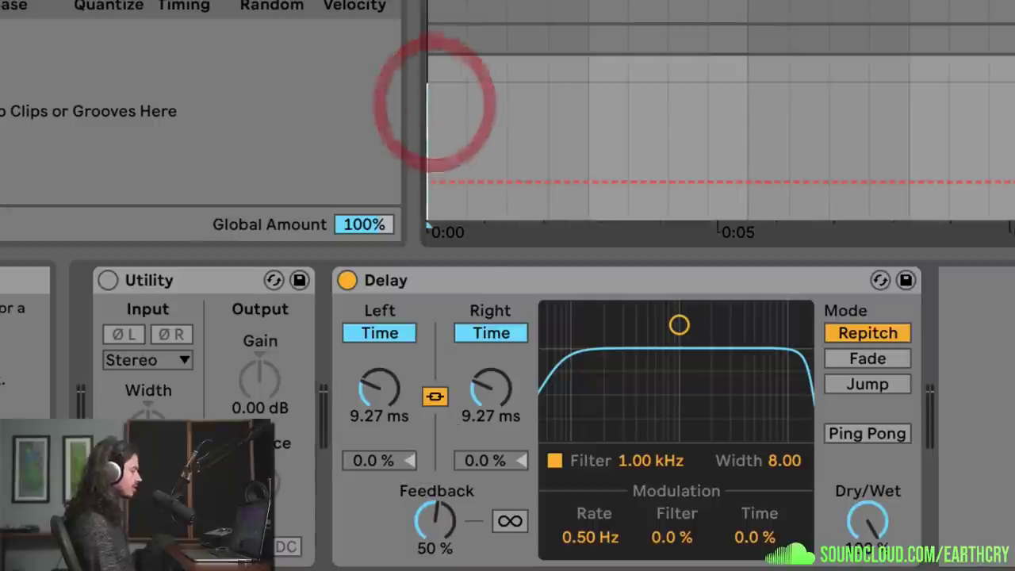
left_click_drag(460, 532, 444, 553)
left_click_drag(488, 391, 500, 413)
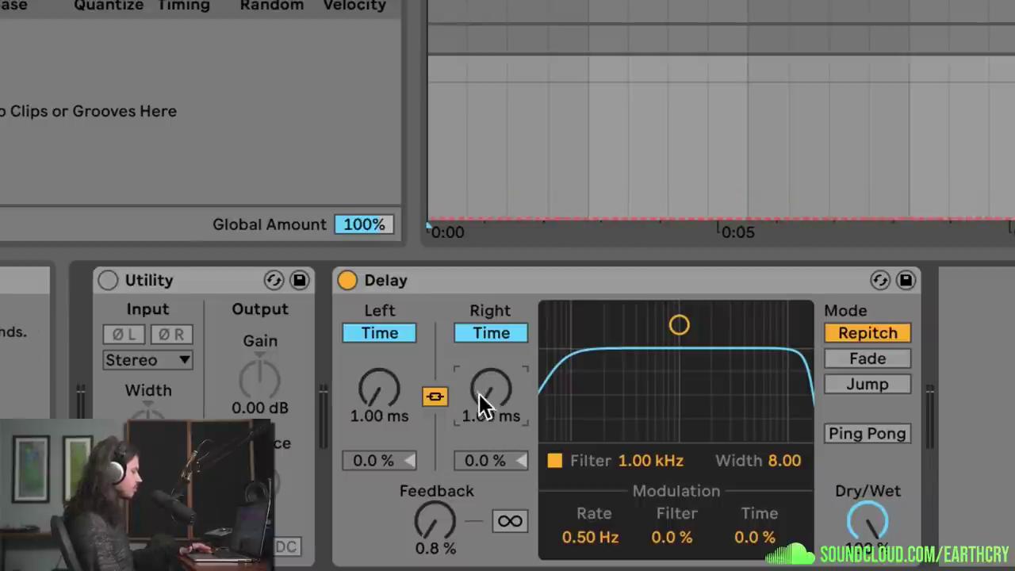
- Audition the Delay while adjusting its time, try raising the time to 19.2 ms, and reset it
key("space")
mouse_move(485, 395)
left_mouse_down()
mouse_move(485, 380)
mouse_move(488, 416)
mouse_move(487, 385)
mouse_move(487, 395)
left_mouse_up()
key("space")
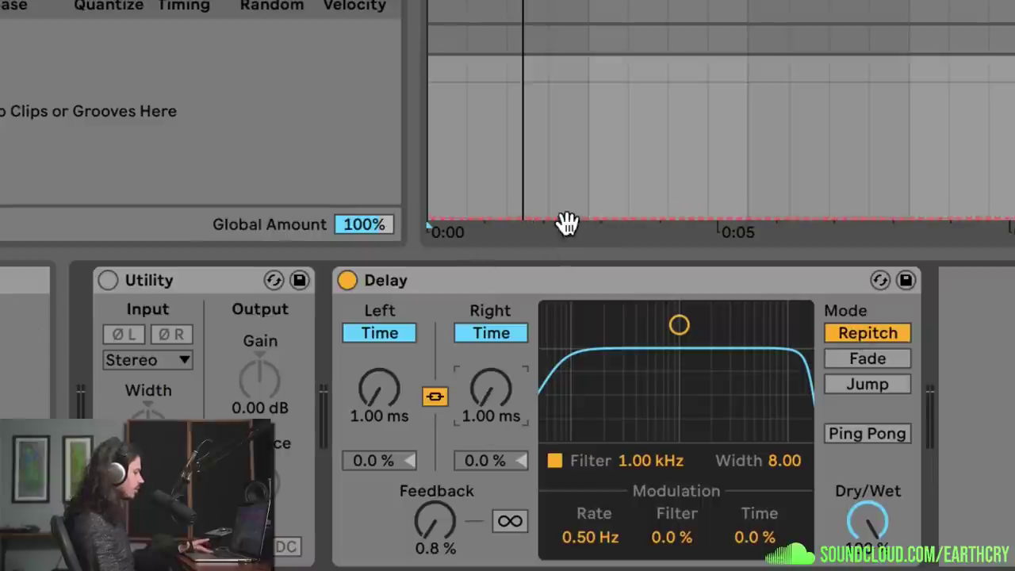
mouse_move(591, 220)
left_click_drag(511, 383, 612, 246)
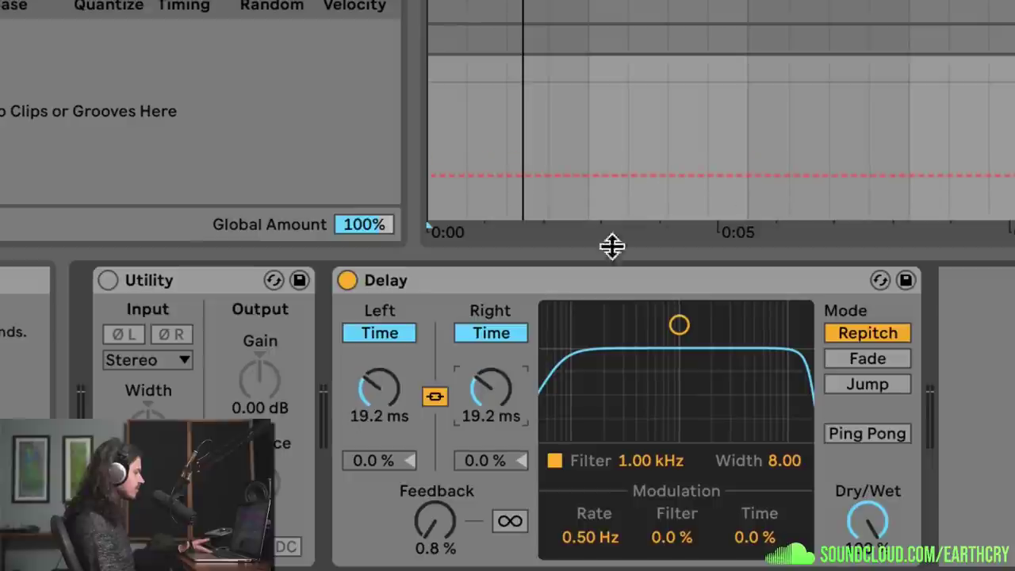
double_click(491, 390)
- Draw a delay-time automation ramp on the Master track rising from about 1.00 ms at bar 2 to about 5.00 s at bar 3
left_click(589, 212)
left_click_drag(627, 217, 746, 85)
left_click(598, 134)
left_click(600, 136)
left_click(432, 153)
- Play the automated pitch drop from the start and toggle the Master's Delay off and on
key("space")
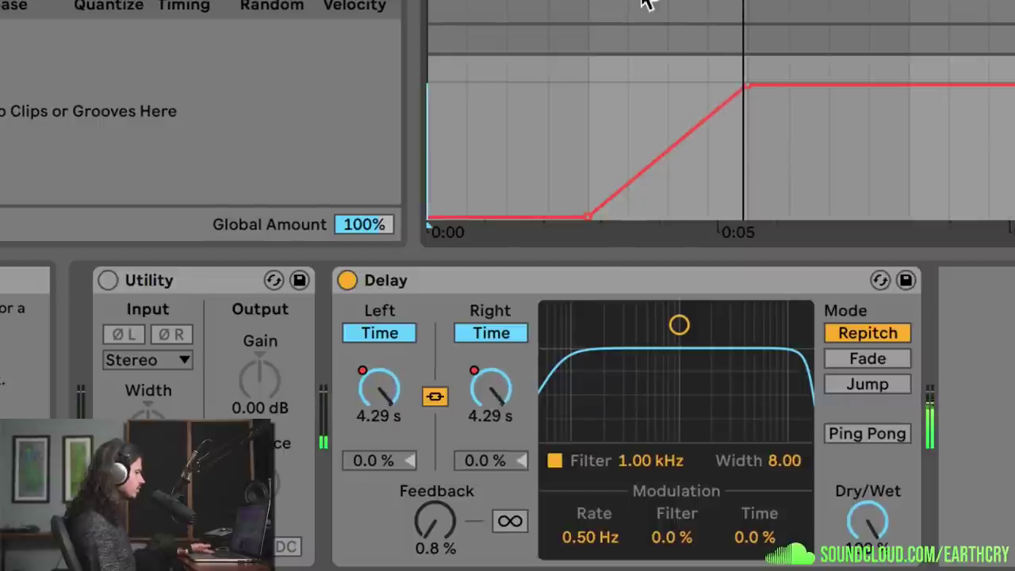
left_click(348, 280)
left_click(348, 281)
left_click(348, 280)
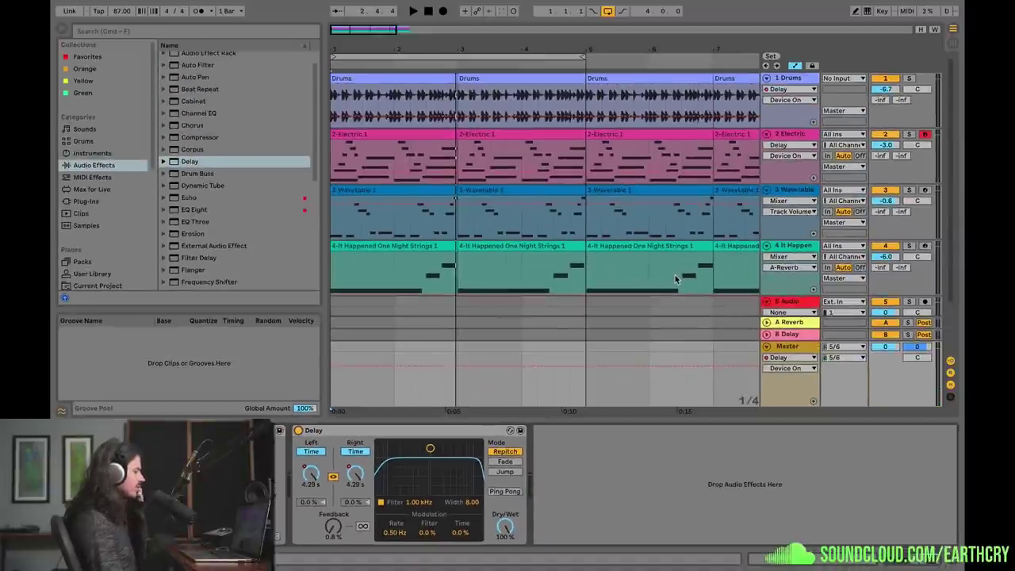
- Set the 5 Audio track's input to Master and record the processed mix from bar 1 to just past bar 3
scroll(792, 287, "down", 3)
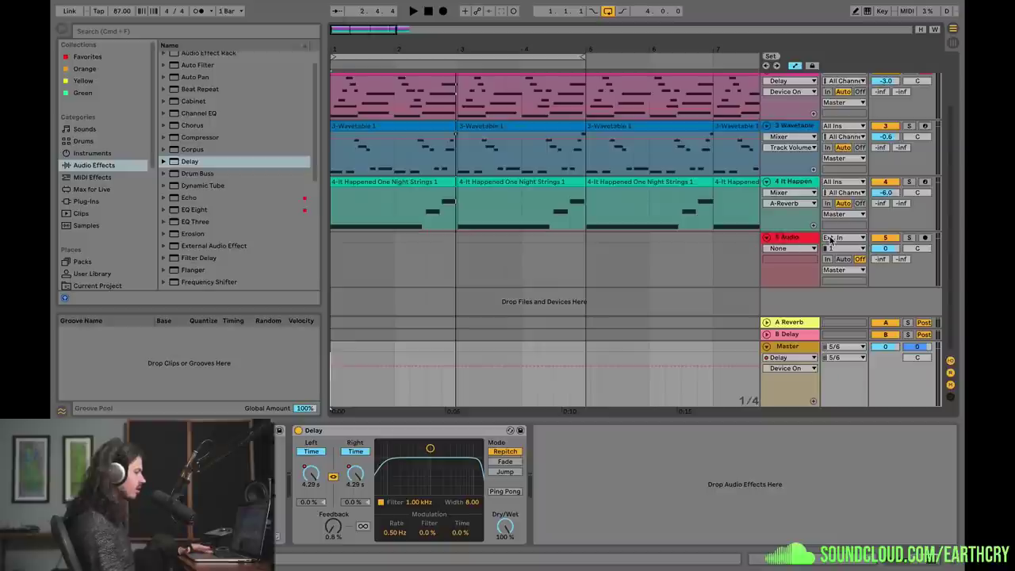
left_click(791, 236)
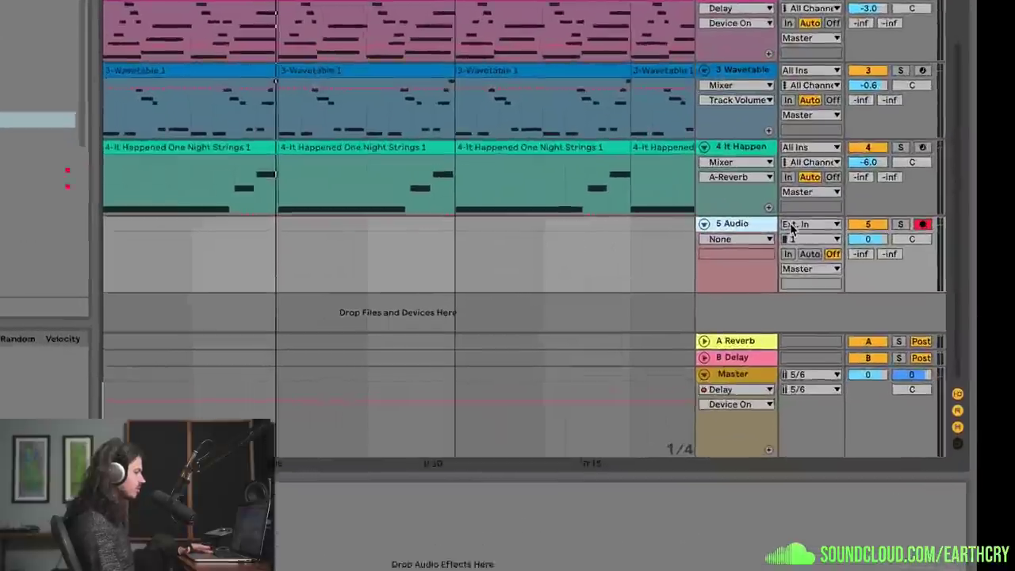
left_click(842, 237)
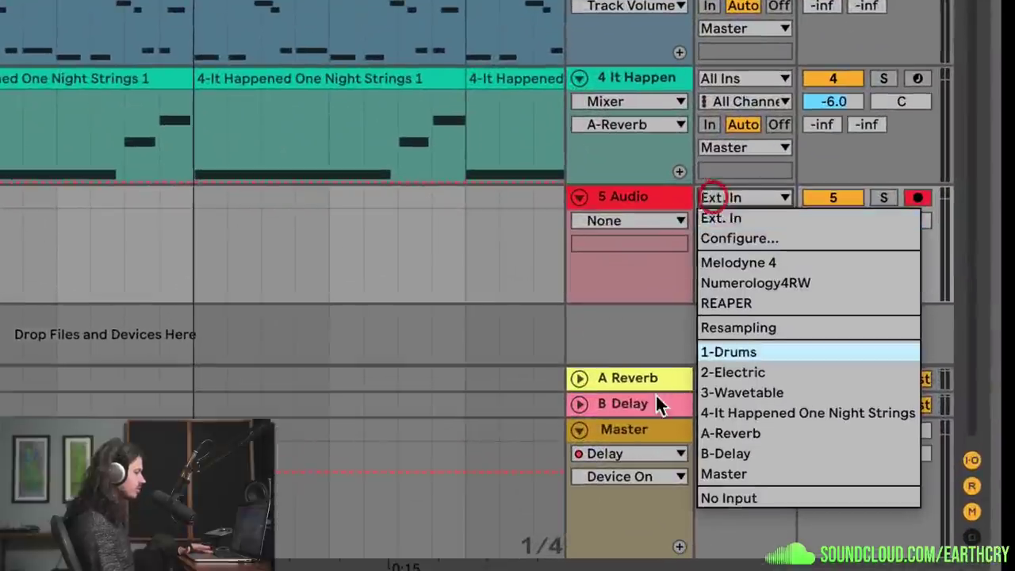
left_click(727, 472)
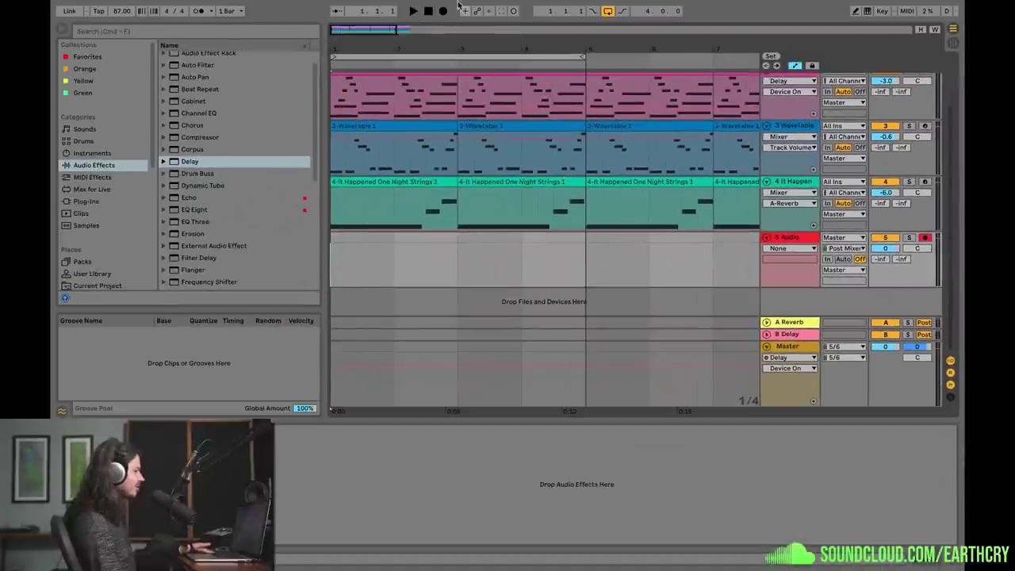
left_click(442, 11)
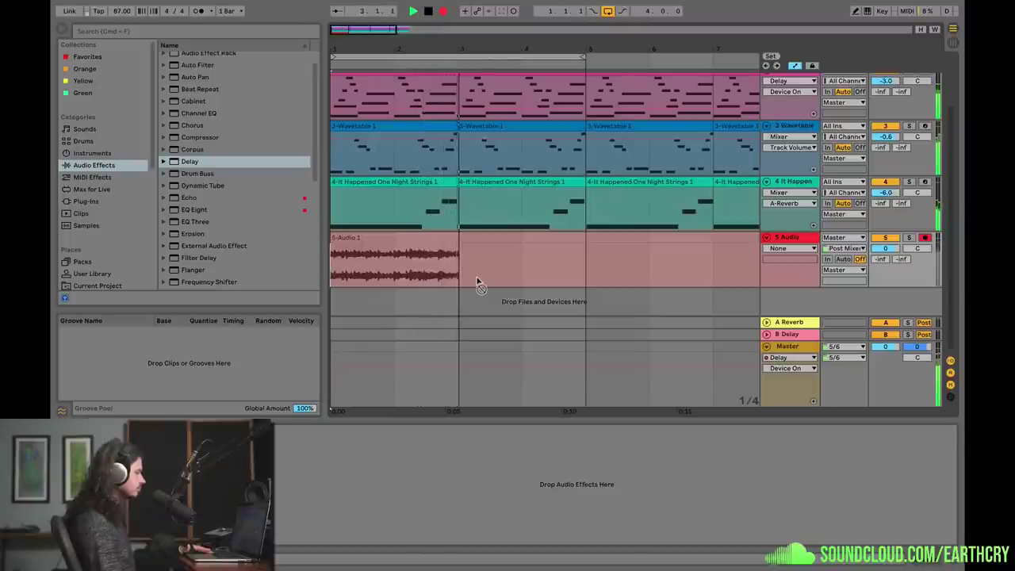
key("space")
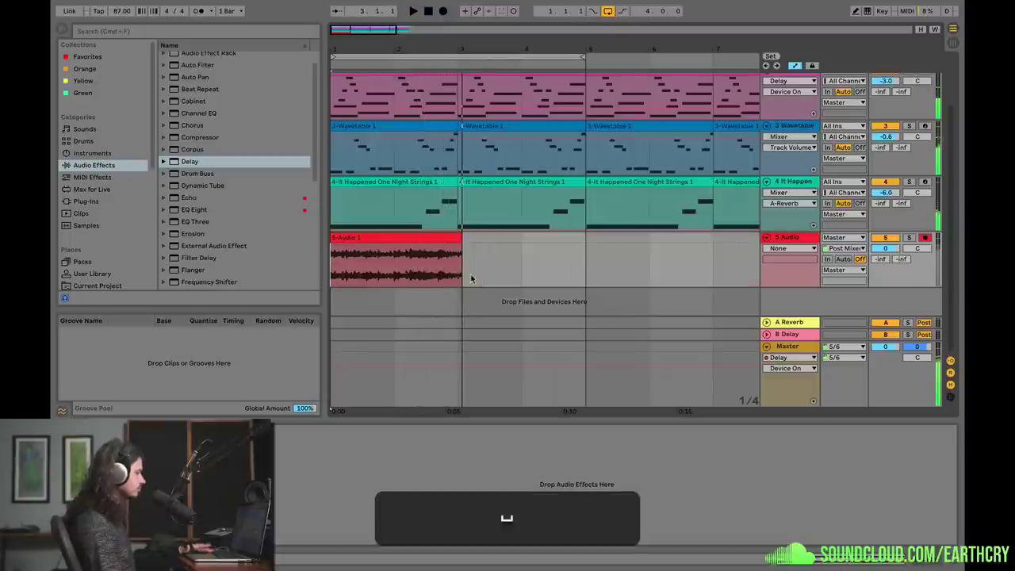
- Switch off the Master track's Delay and trim the recorded clip on 5 Audio to bar 2 only
left_click(786, 350)
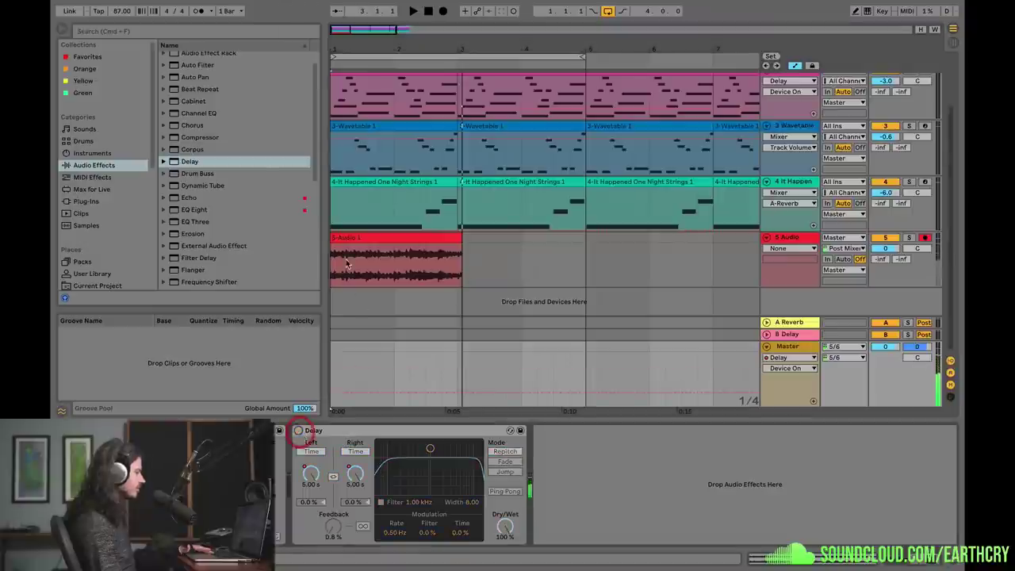
left_click(343, 254)
left_click_drag(331, 241, 394, 250)
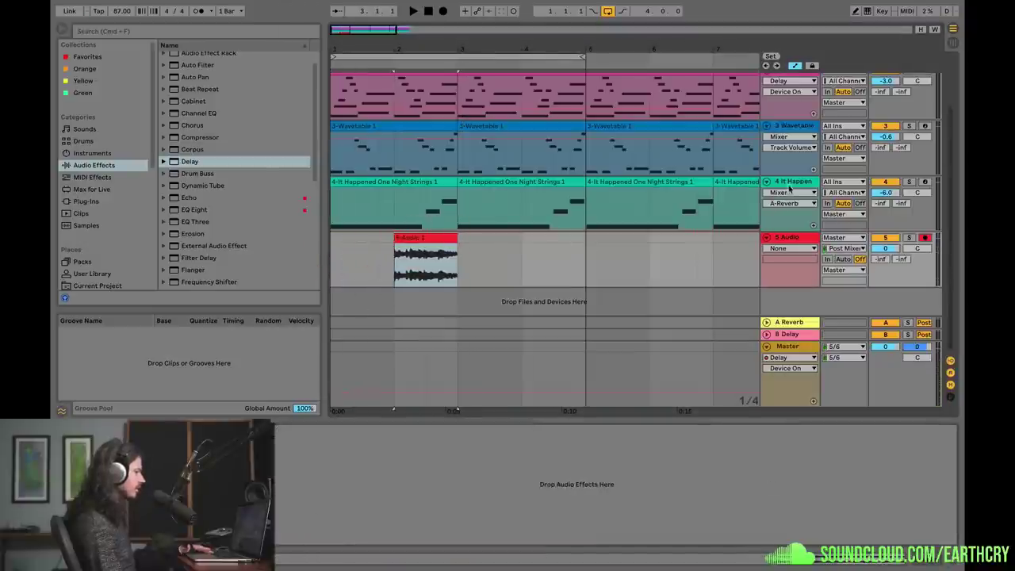
- Group the Drums, Electric, Wavetable and It Happen tracks and turn the group off
left_click(789, 189)
scroll(789, 190, "up", 3)
left_click(787, 80, "shift")
right_click(787, 79)
left_click(816, 131)
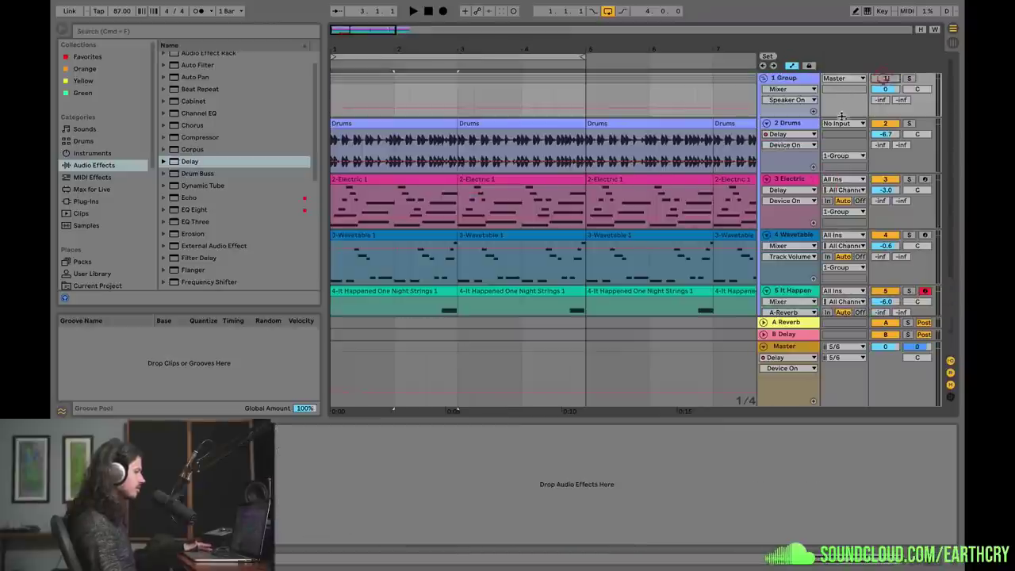
- Draw Speaker On automation for the group so it is on in bar 1 and bars 3 to 4 and off in bar 2
scroll(745, 159, "down", 3)
scroll(570, 161, "up", 3)
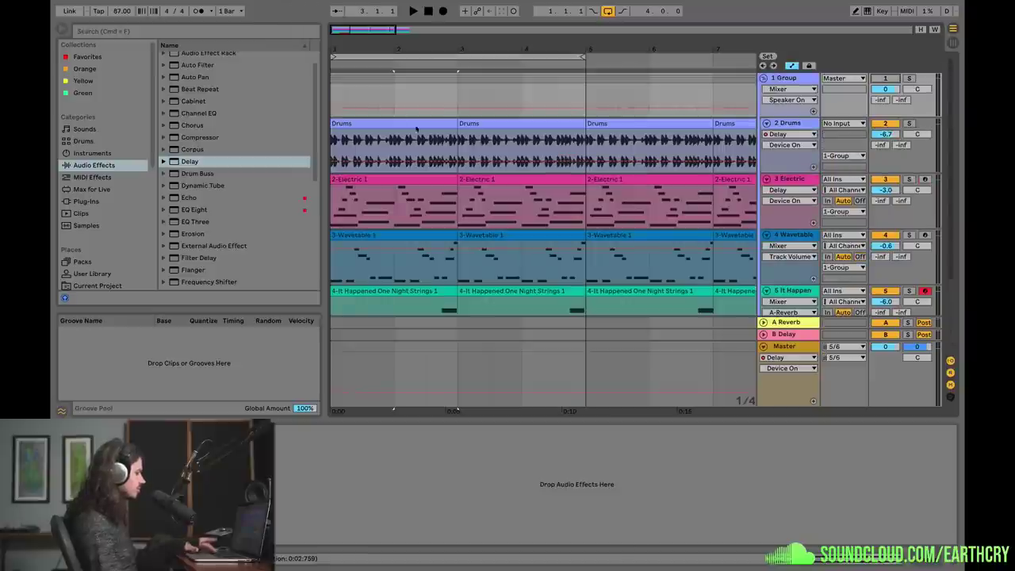
key("b")
left_click_drag(340, 84, 389, 81)
left_click_drag(463, 84, 580, 77)
scroll(442, 110, "down", 2)
scroll(382, 89, "up", 2)
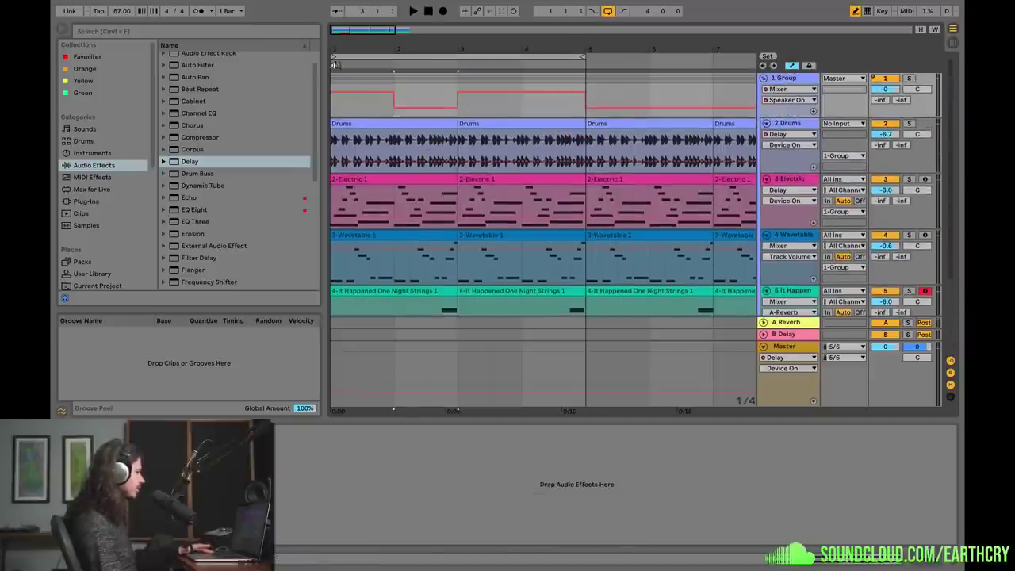
- Leave draw mode and play the arrangement from the start through bar 3 to check the resampled pitch drop
key("space")
key("b")
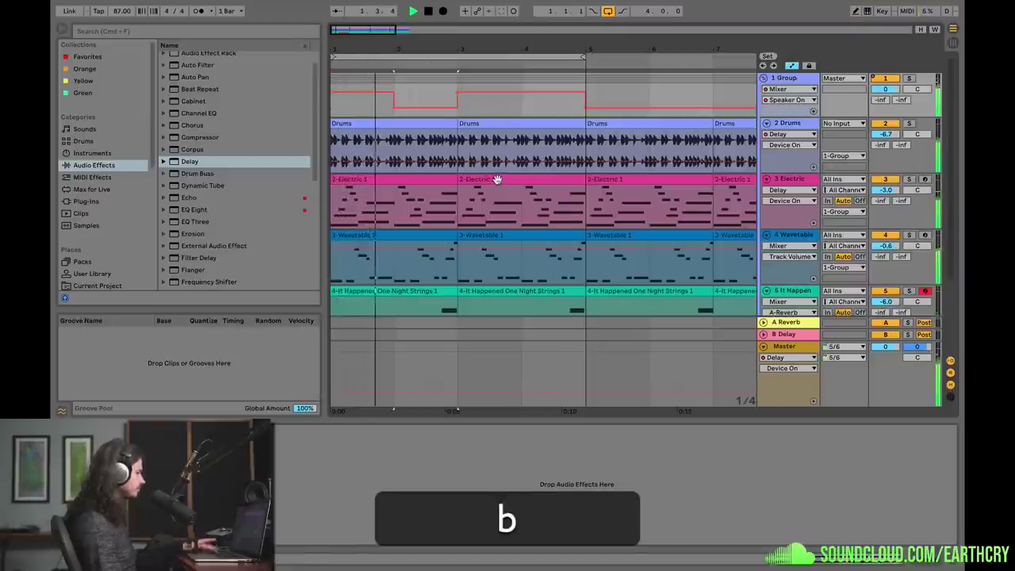
scroll(495, 180, "down", 2)
scroll(495, 180, "up", 2)
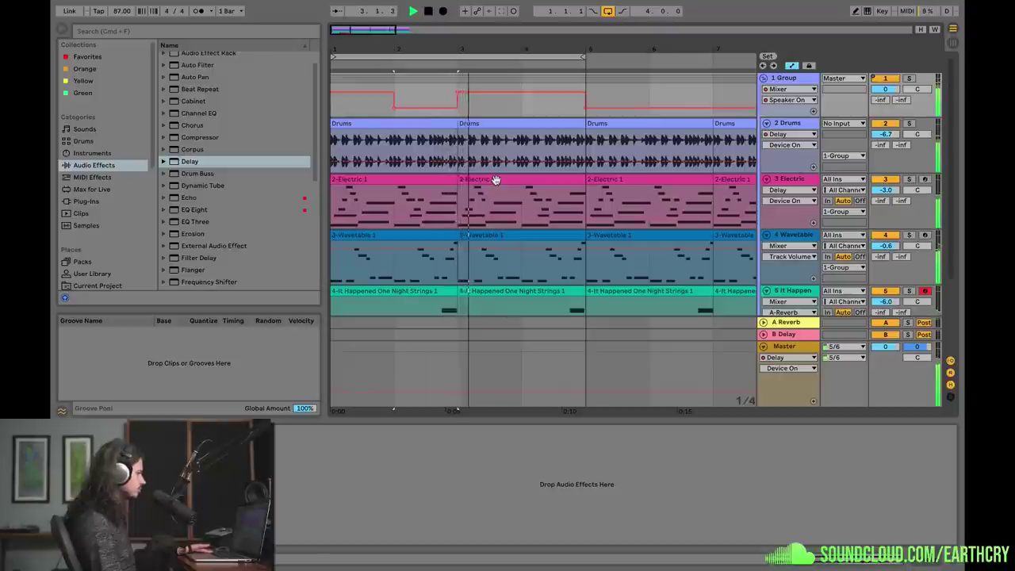
scroll(495, 180, "down", 2)
key("space")
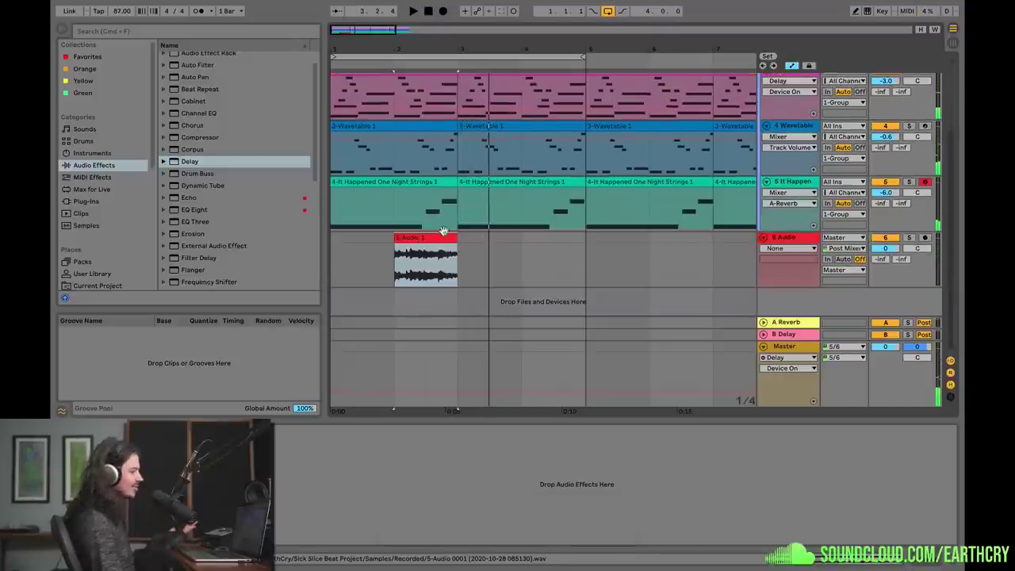
- Undo the track group, its automation, the recorded clip and the audio track's Master input routing
right_click(786, 240)
left_click(816, 272)
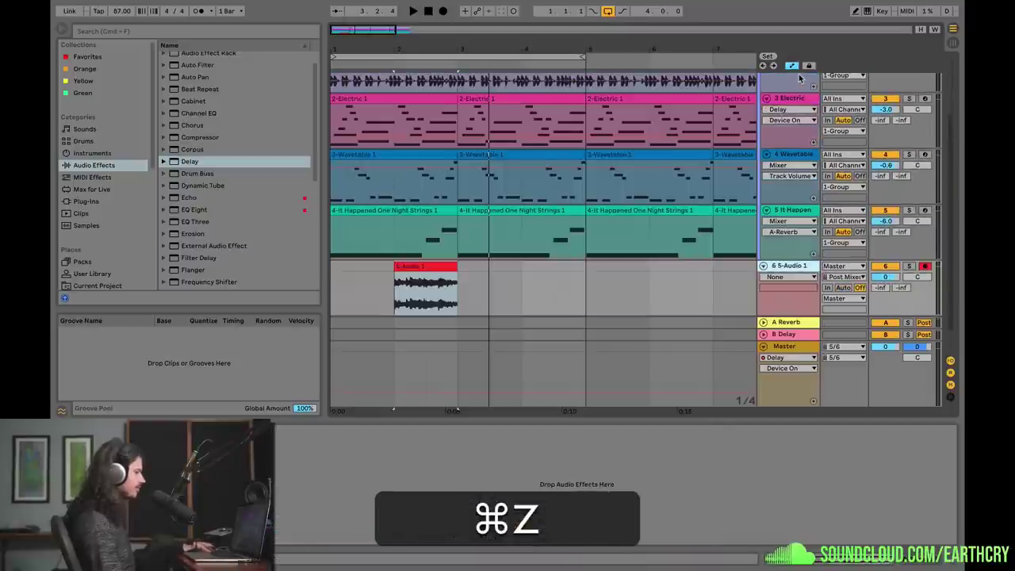
- Select the Drums track and toggle its Delay on and off with the playback position at the start
left_click(795, 77)
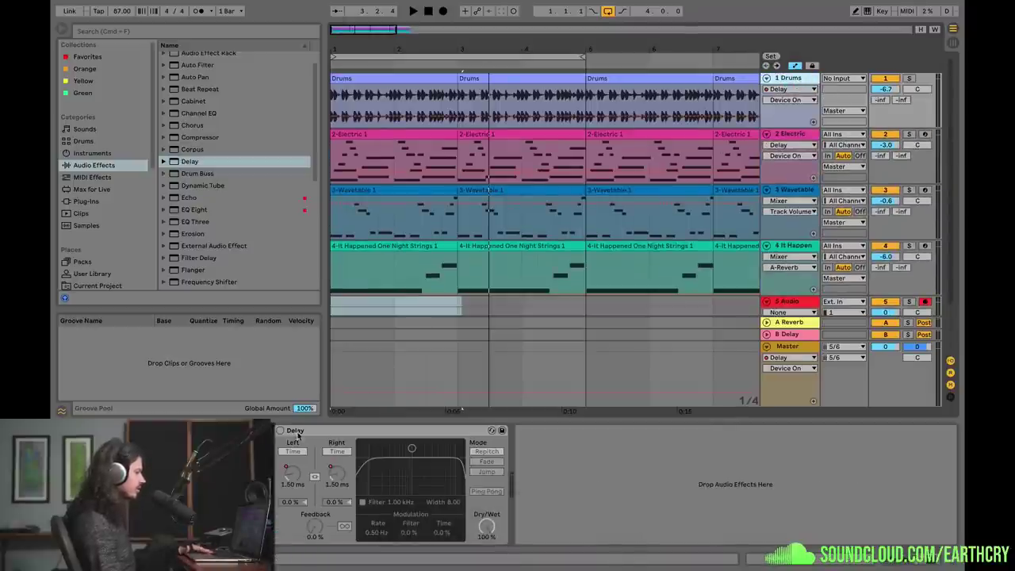
left_click(457, 105)
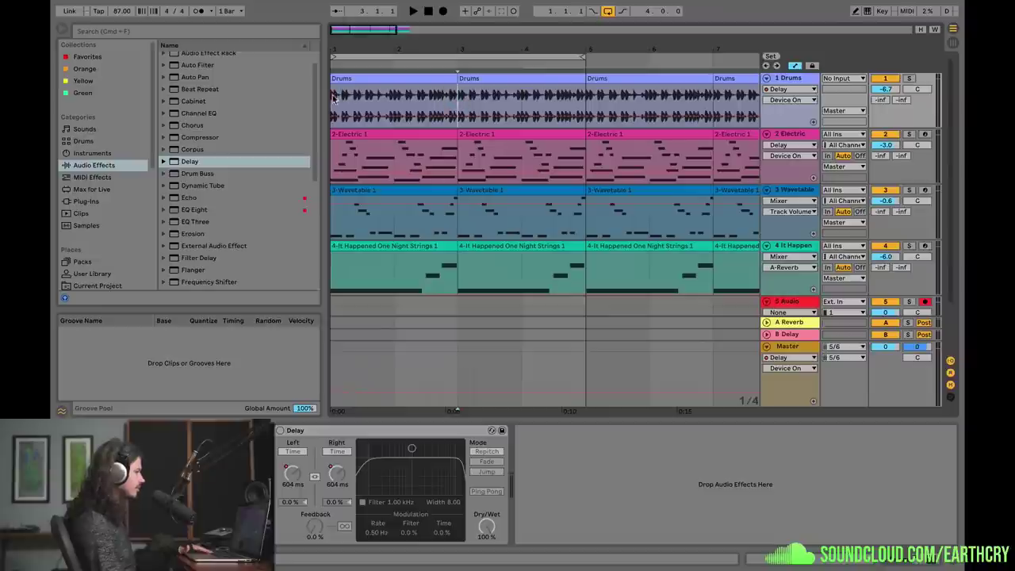
left_click(280, 431)
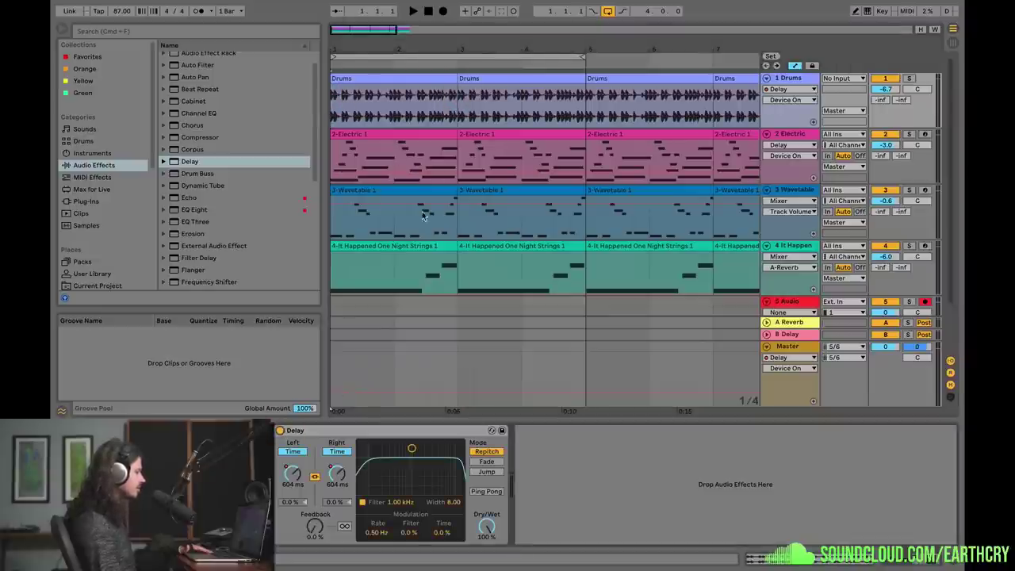
left_click(279, 431)
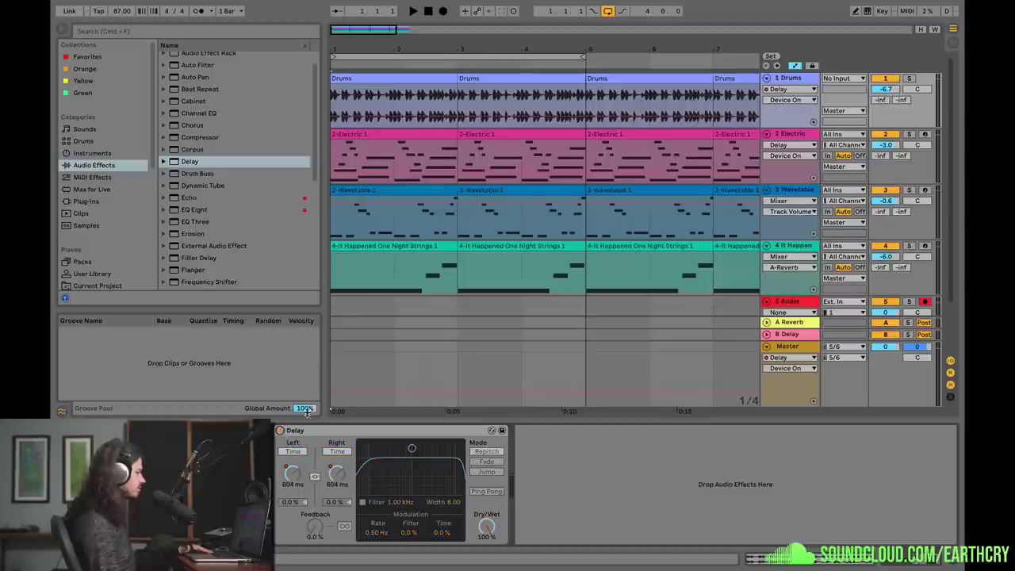
- Draw Drums Delay automation over bars 3 and 4, switching Device On and sharply varying L Time, and play the track soloed
key("b")
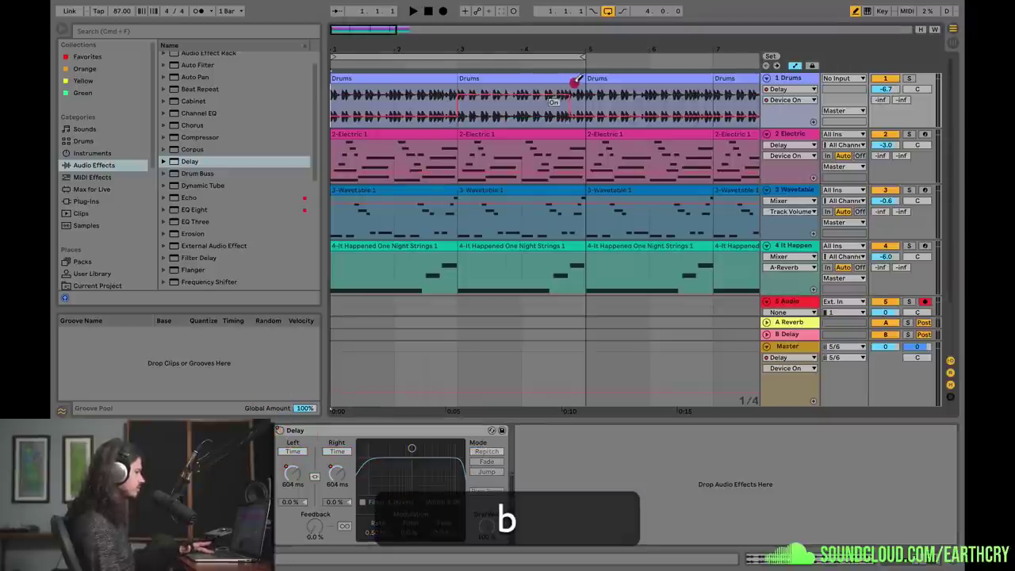
left_click(336, 473)
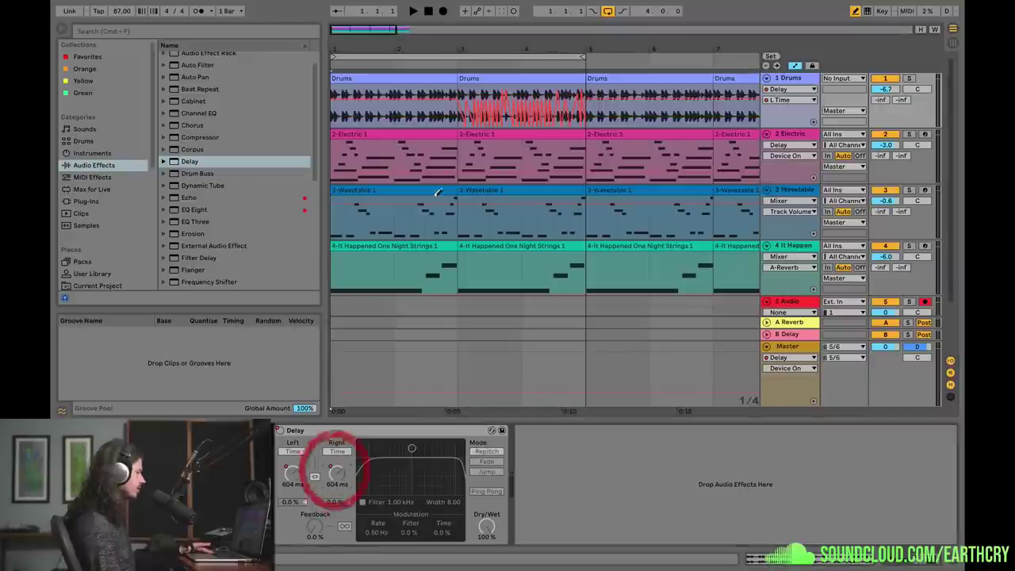
left_click(412, 11)
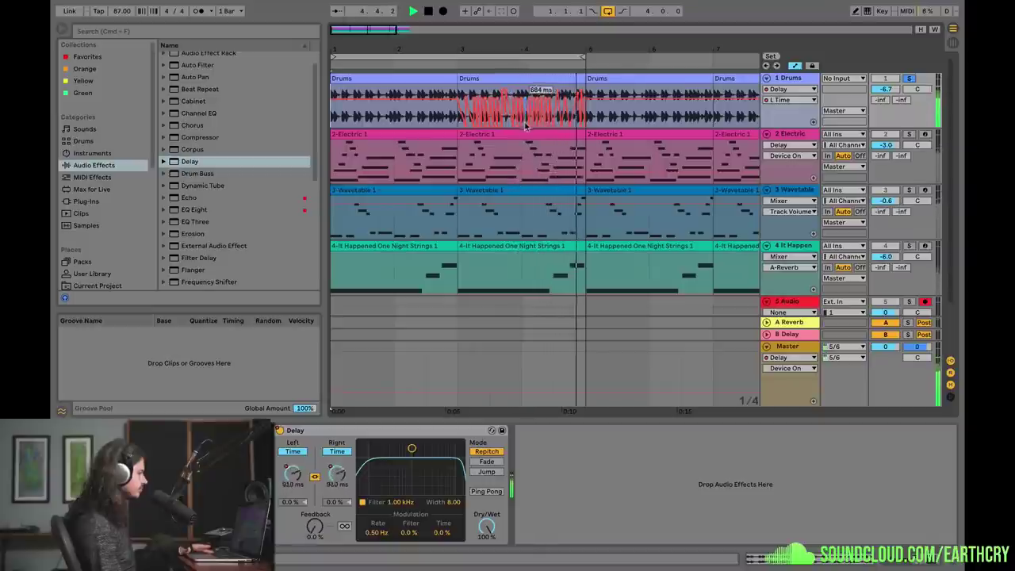
key("space")
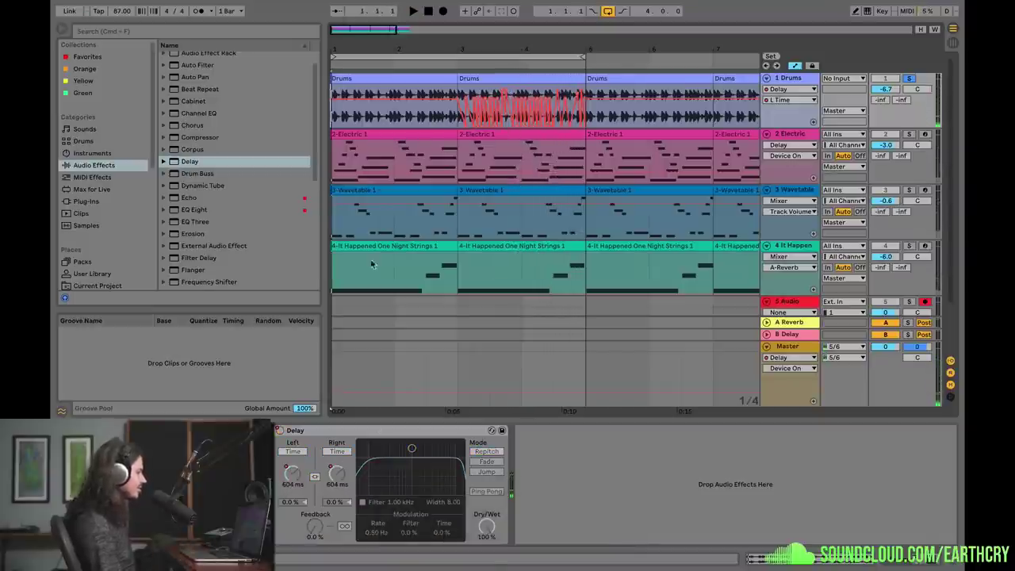
- Insert an audio track below Drums and set its input to 1-Drums
left_click_drag(367, 31, 391, 115)
scroll(434, 120, "left", 2)
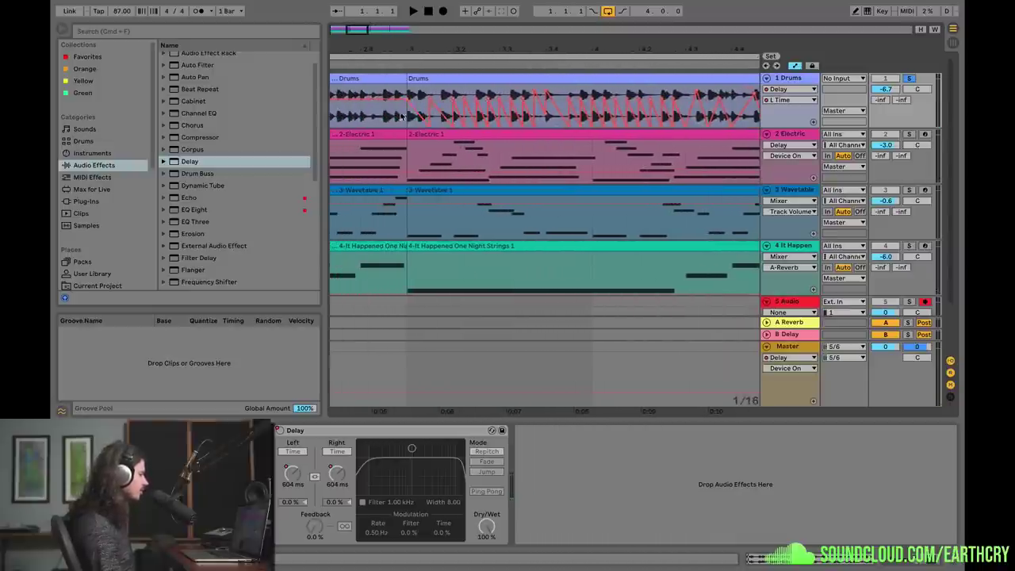
left_click_drag(357, 35, 357, 9)
right_click(798, 78)
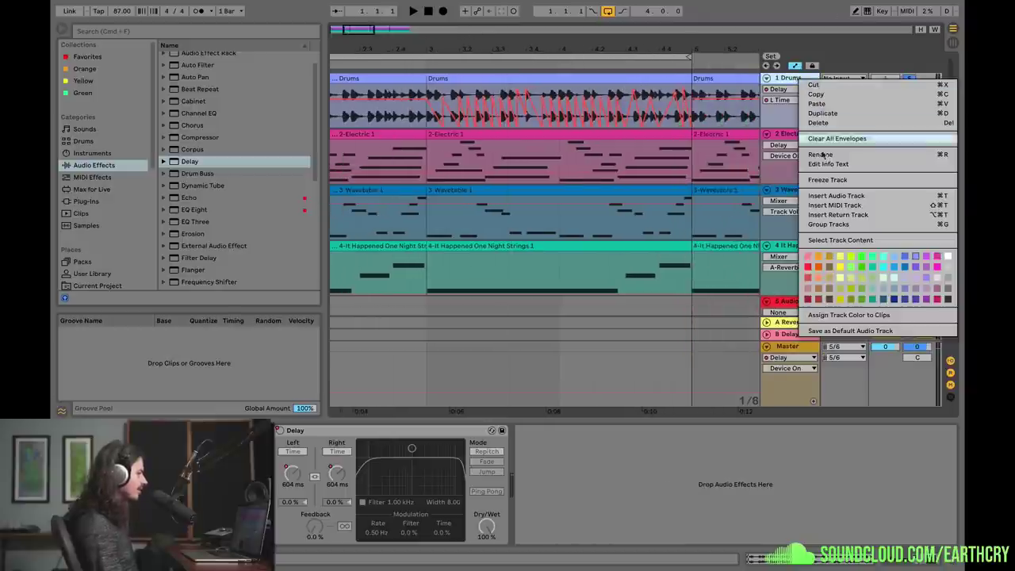
left_click(830, 196)
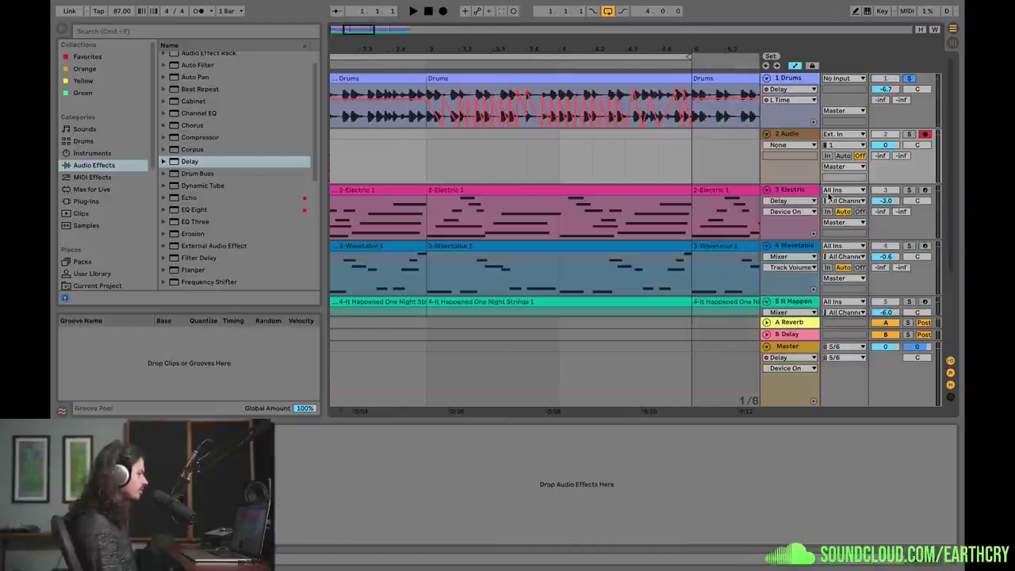
left_click(795, 79)
left_click(841, 134)
left_click(837, 207)
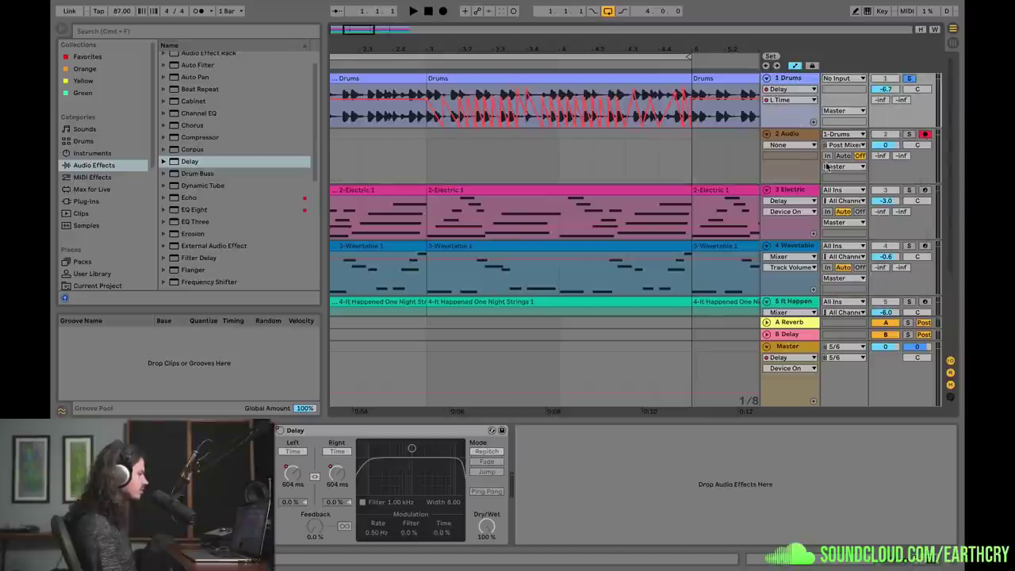
- Turn off looping and record the Drums output onto the new audio track from bar 3 to just past bar 5
left_click(793, 133)
left_click(797, 79)
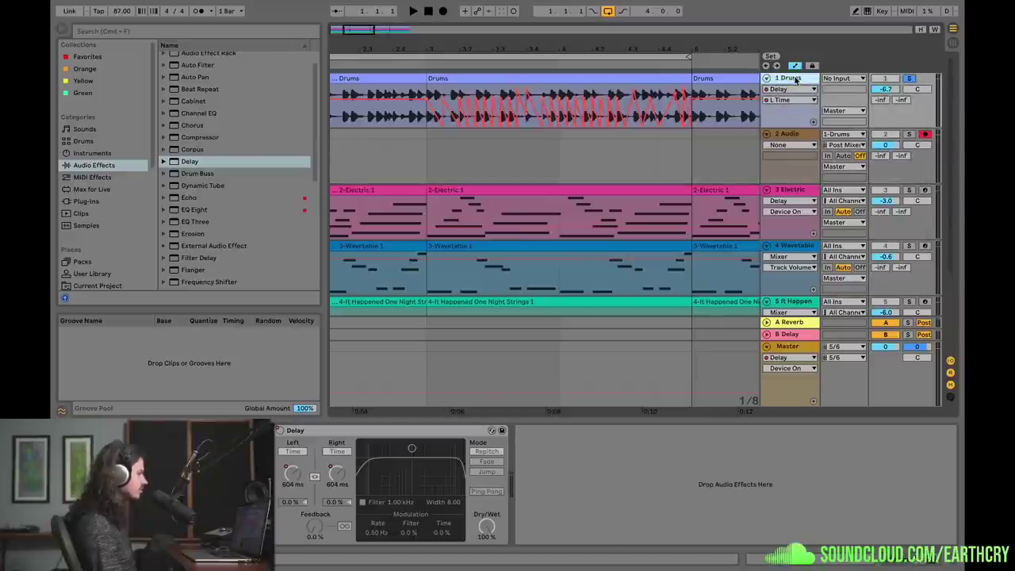
left_click(807, 135)
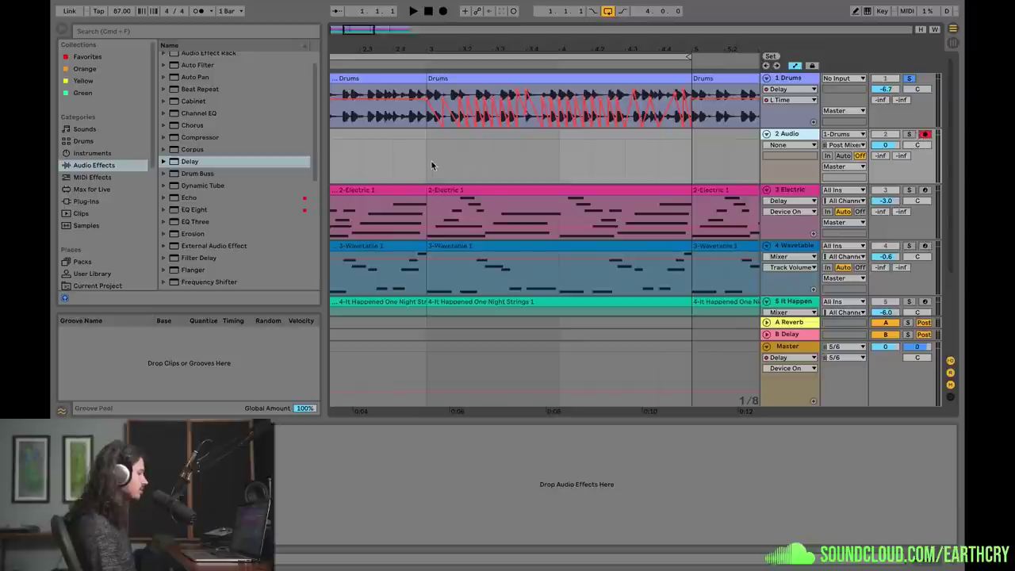
left_click(608, 11)
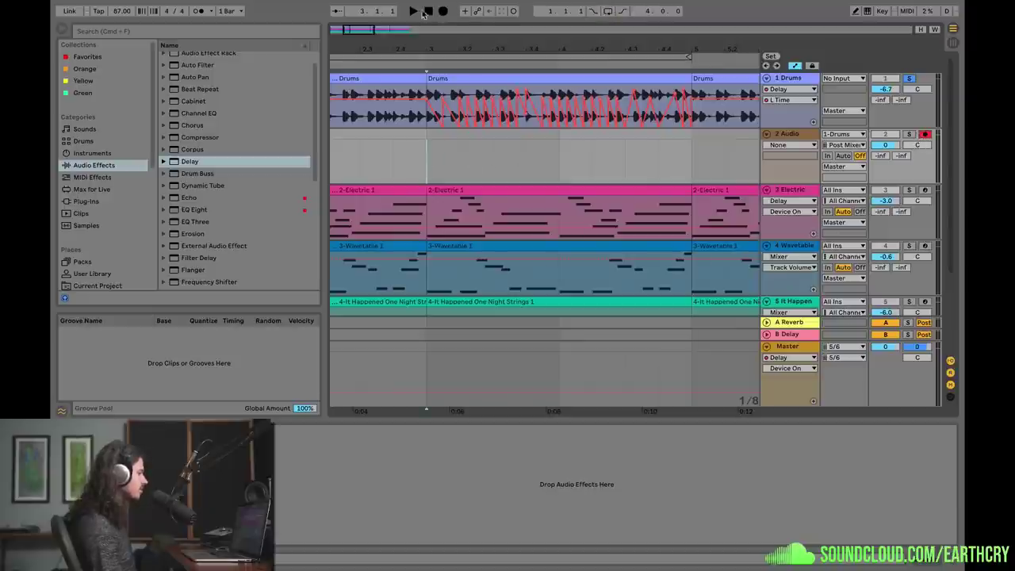
left_click(440, 11)
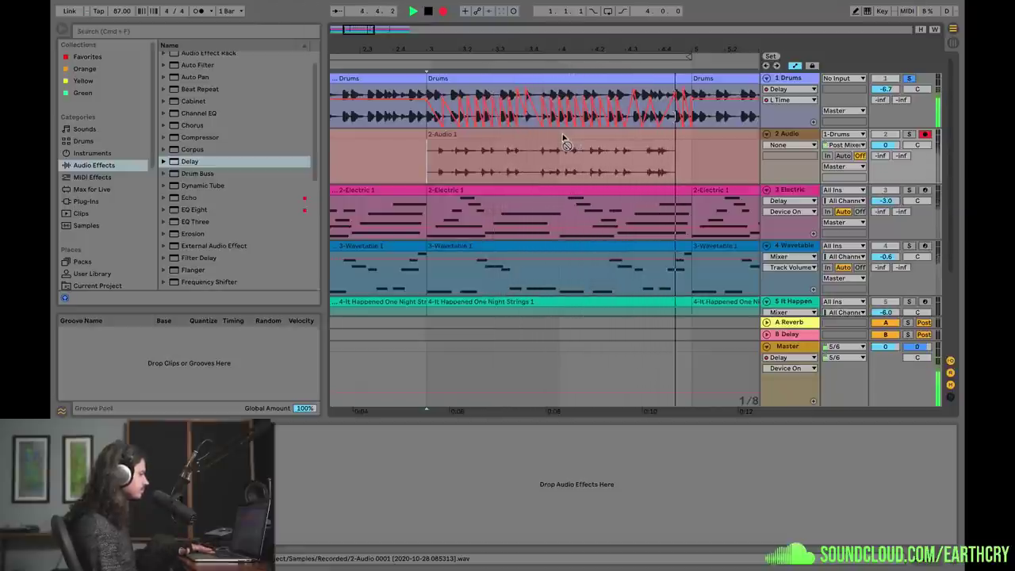
key("space")
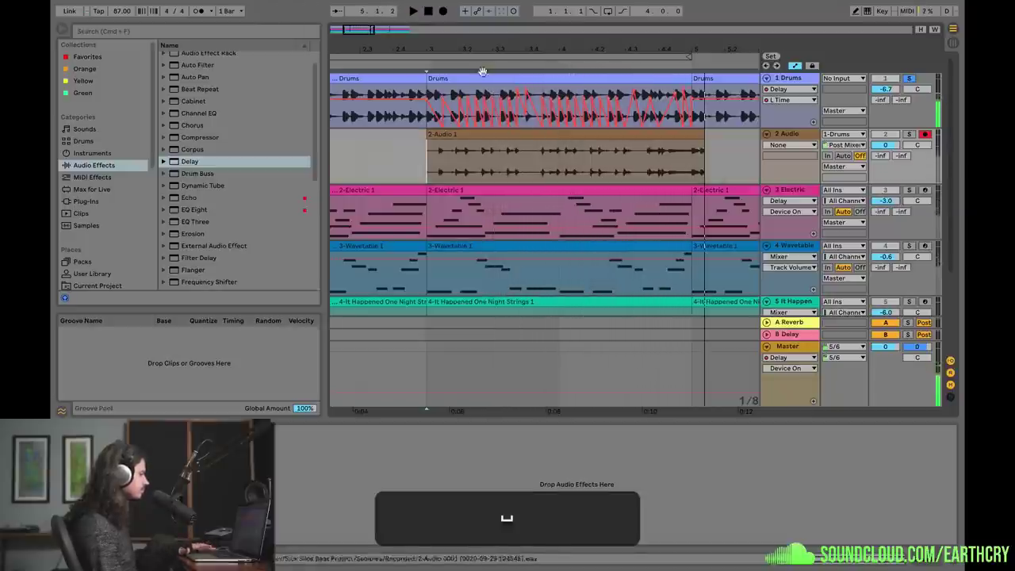
- Delete the Delay device from the Drums track
left_click(810, 81)
right_click(382, 434)
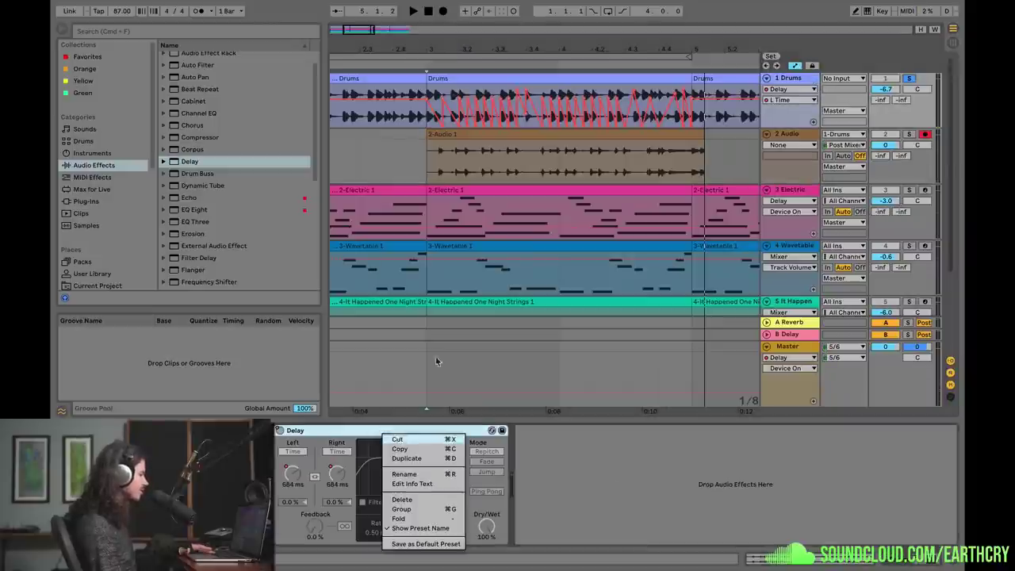
left_click(401, 500)
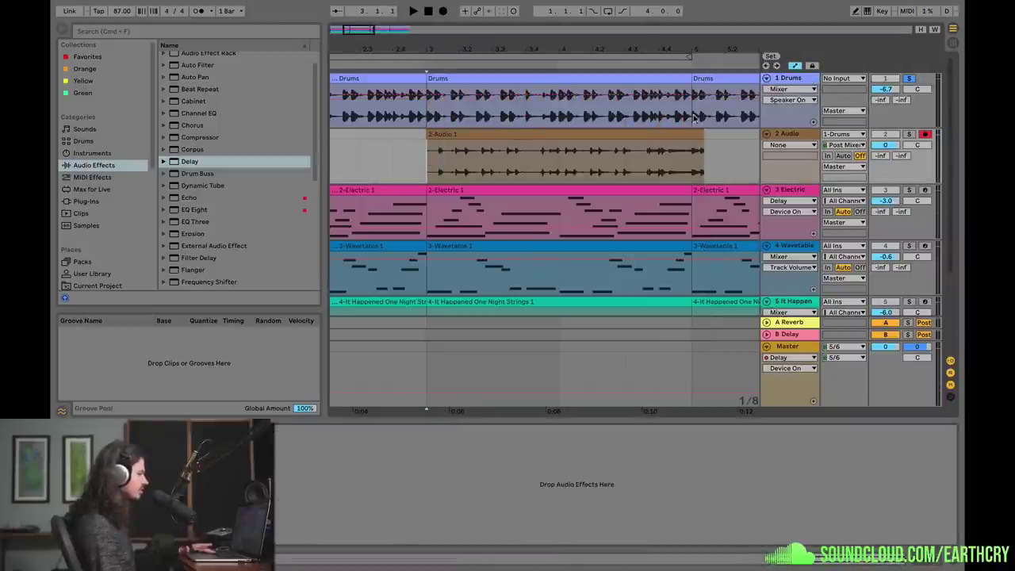
- Trim the recorded clip to end at bar 5 and move it along its track to start at bar 11
left_click_drag(703, 139, 694, 137)
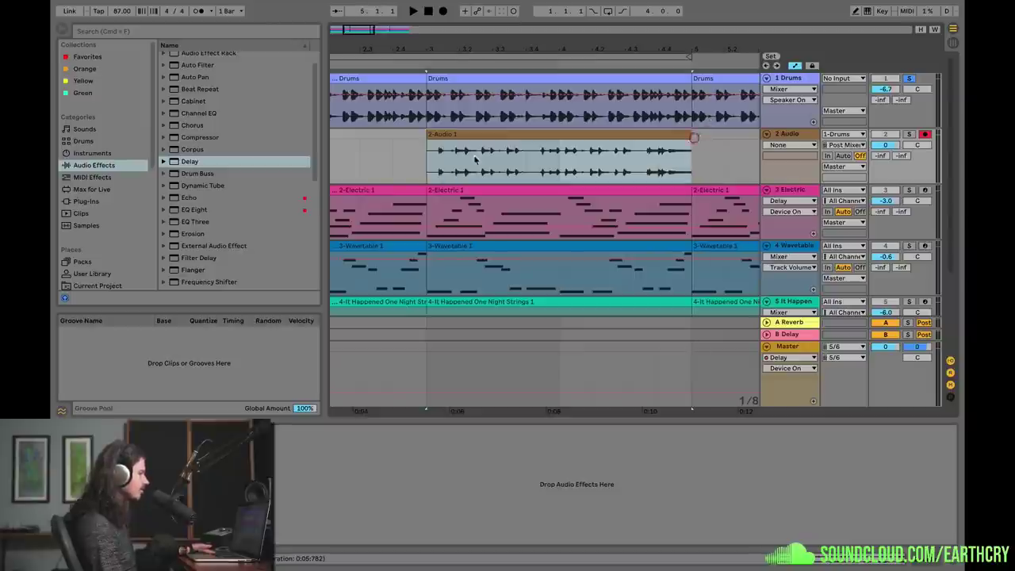
left_click_drag(388, 49, 388, 27)
left_click_drag(420, 133, 704, 142)
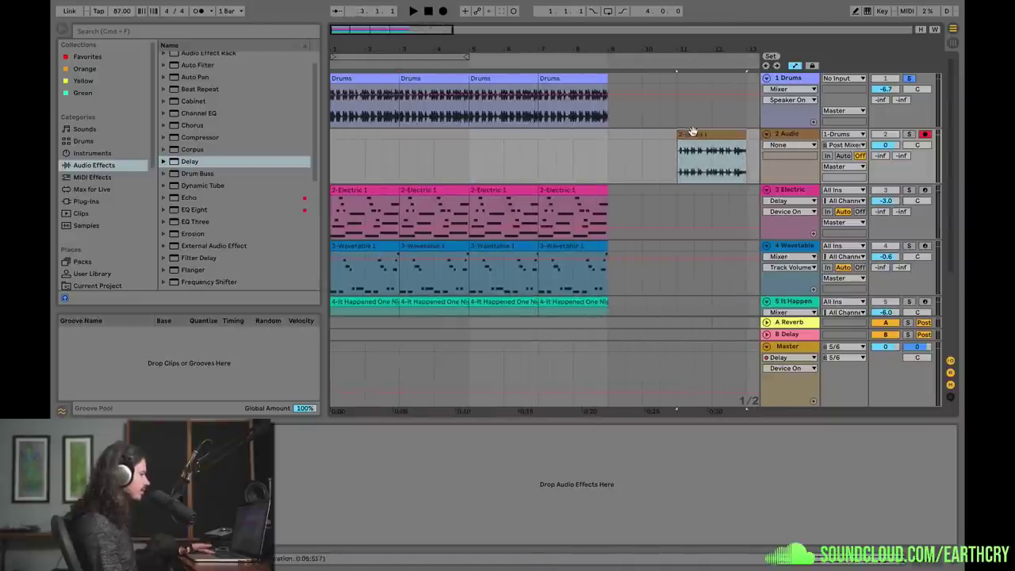
left_click_drag(471, 36, 813, 119)
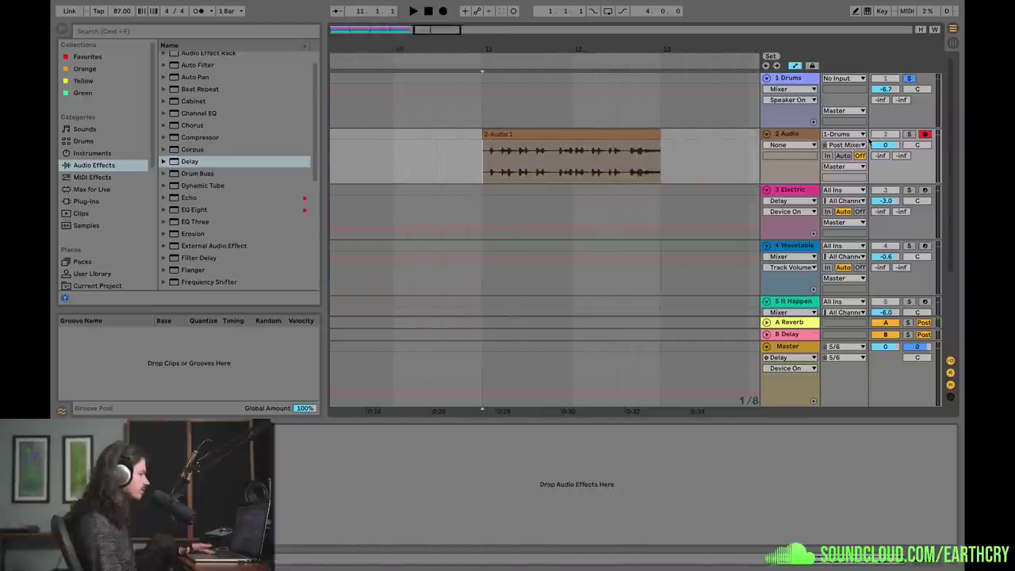
- Solo the recorded audio track and play its clip from bar 11
left_click(909, 135)
key("space")
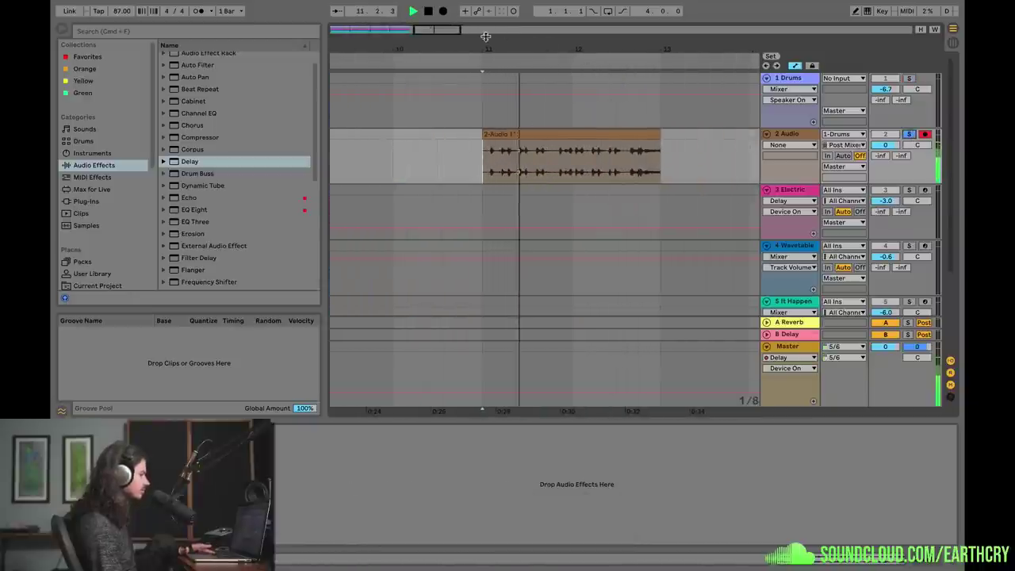
left_click_drag(548, 49, 548, 138)
key("space")
key("space")
left_click_drag(445, 26, 477, 165)
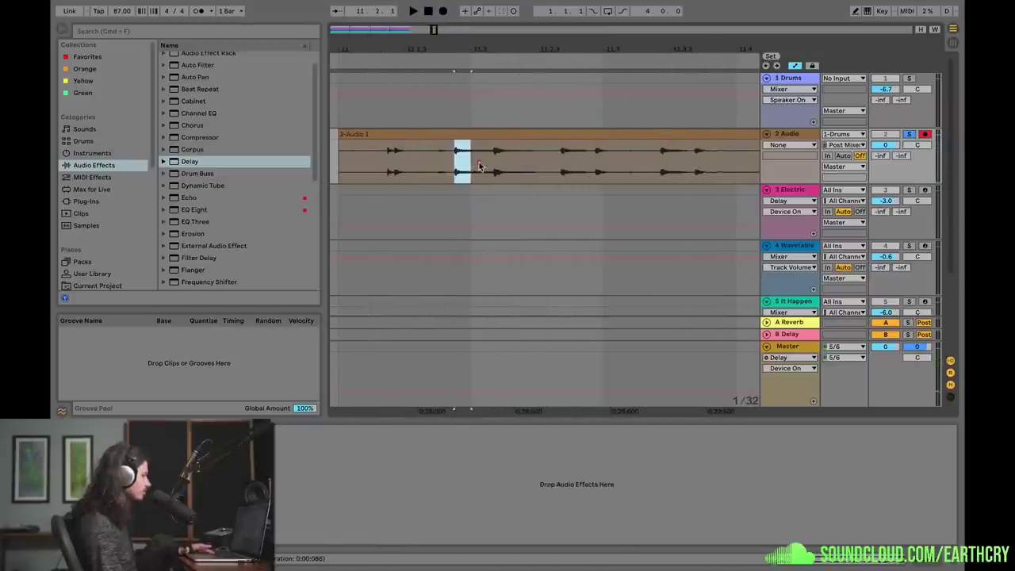
key("space")
right_click(464, 158)
key("Escape")
left_click_drag(454, 164, 487, 156)
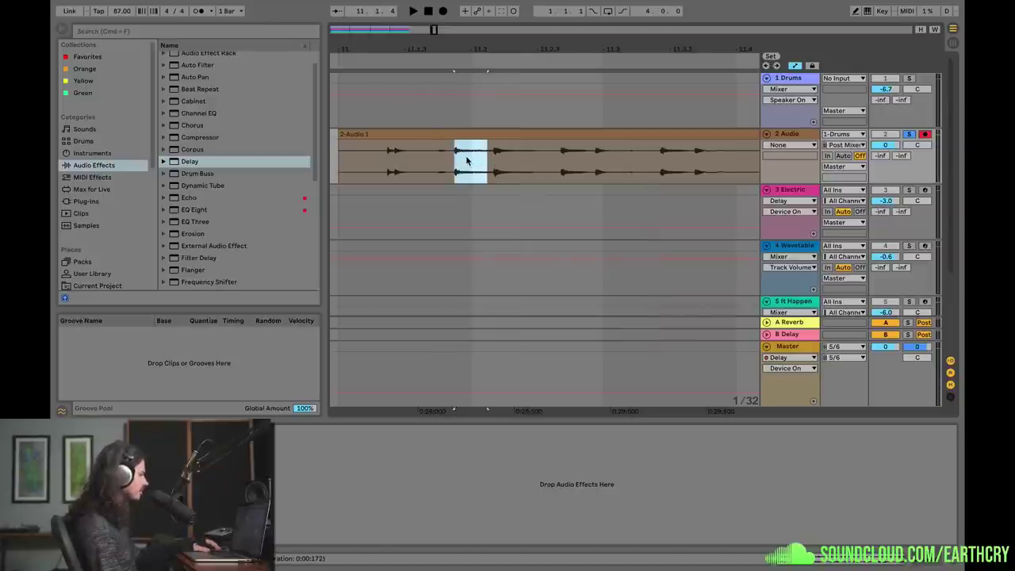
- Turn the grid off and split the pitched hit at 11.1.4, about 0.2 s long, into its own slice
right_click(512, 165)
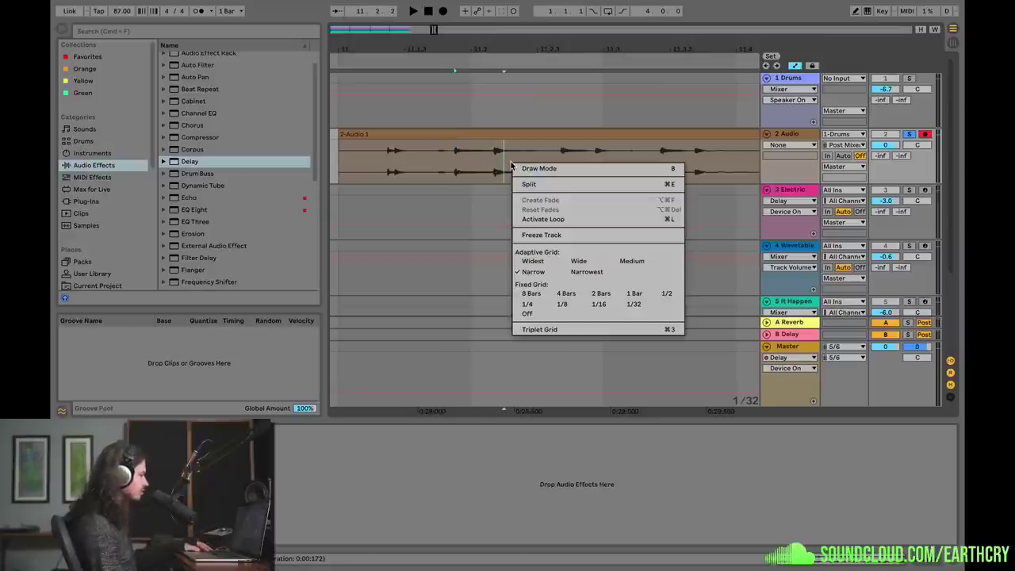
left_click(526, 315)
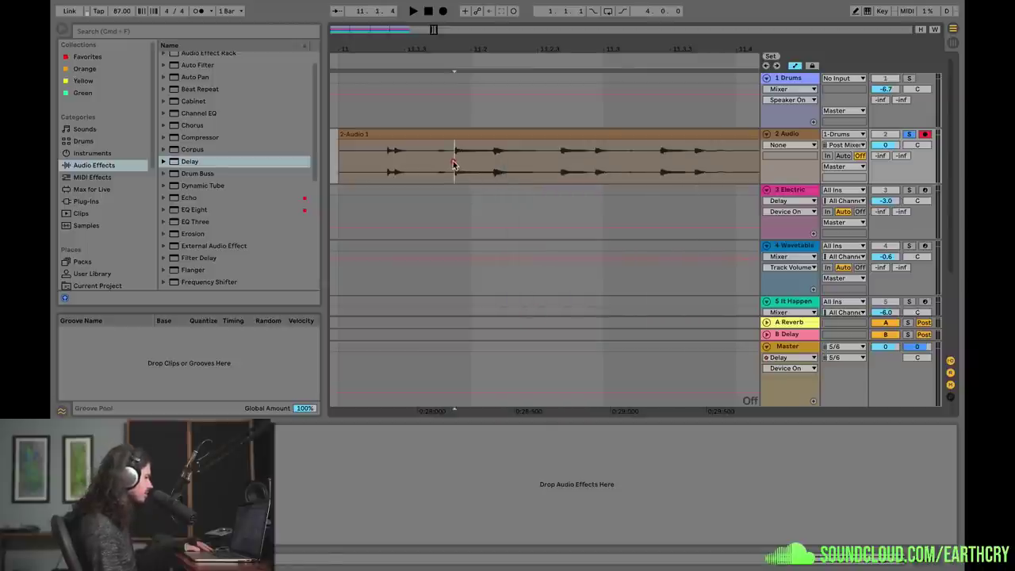
left_click_drag(453, 164, 485, 168)
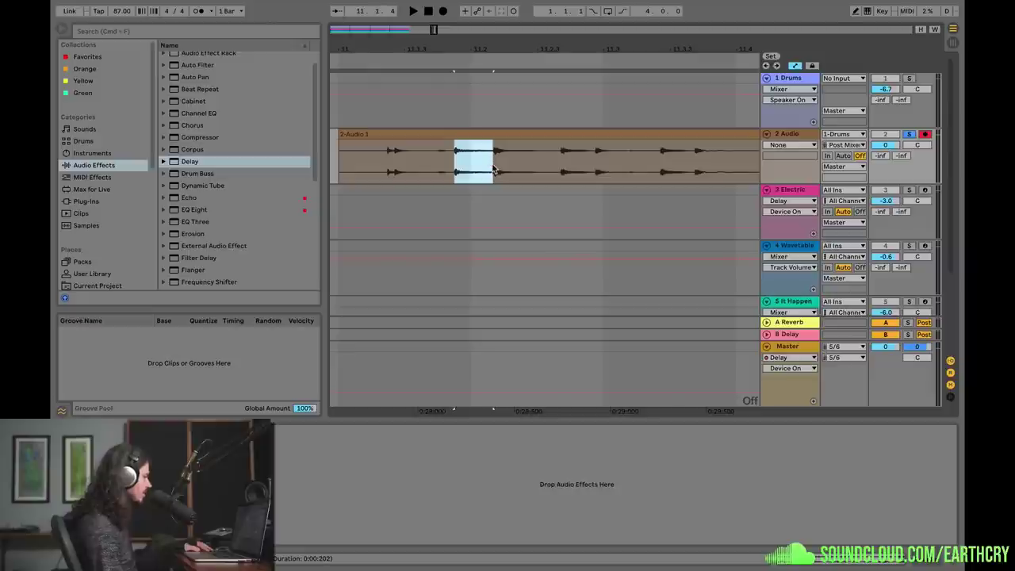
key("super+e")
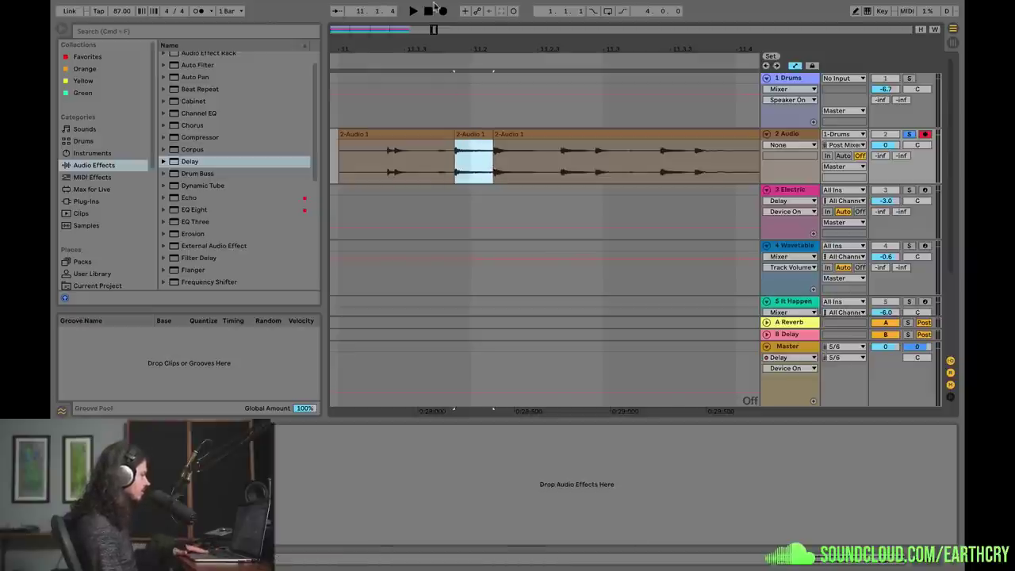
- Play the following part of the recording and split out the short hit near 11.2.4 as a separate slice
left_click_drag(435, 30, 434, 16)
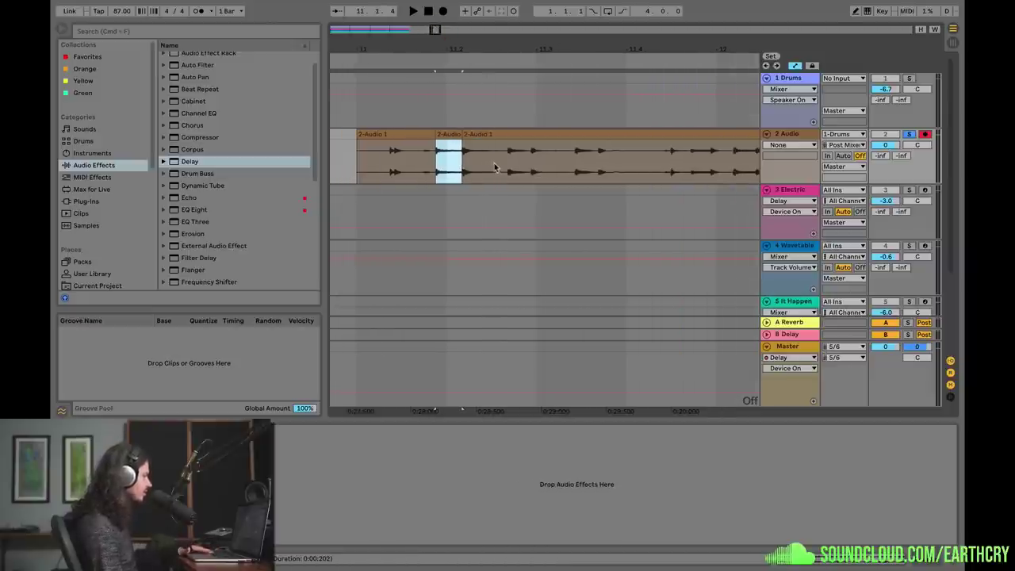
left_click(496, 168)
key("space")
key("space")
left_click_drag(402, 162, 408, 162)
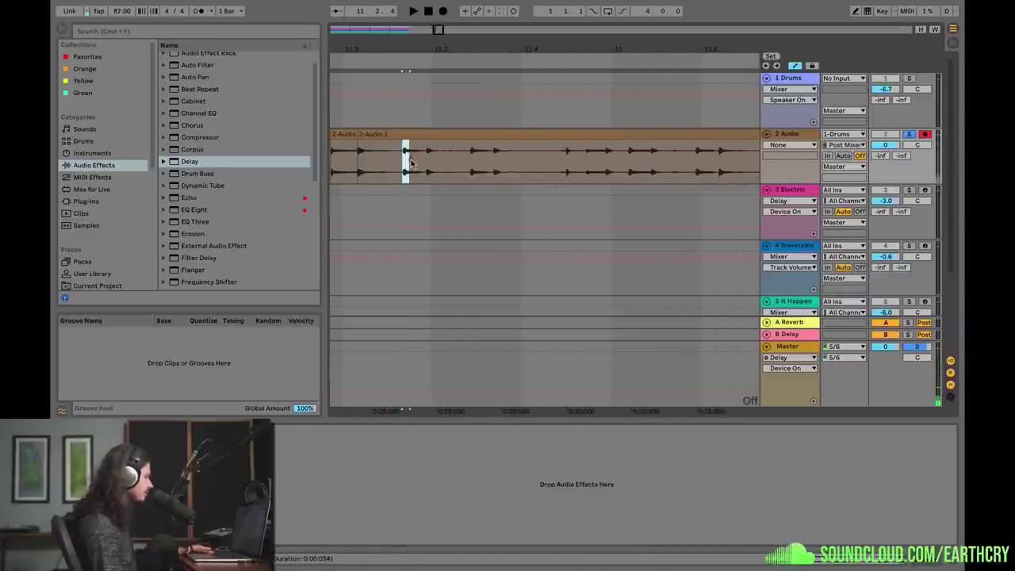
key("super+e")
- Audition the recording around bar 12 and split out the hits just before bar 12 as a separate slice
scroll(496, 165, "right", 2)
left_click(496, 165)
scroll(498, 166, "right", 2)
key("space")
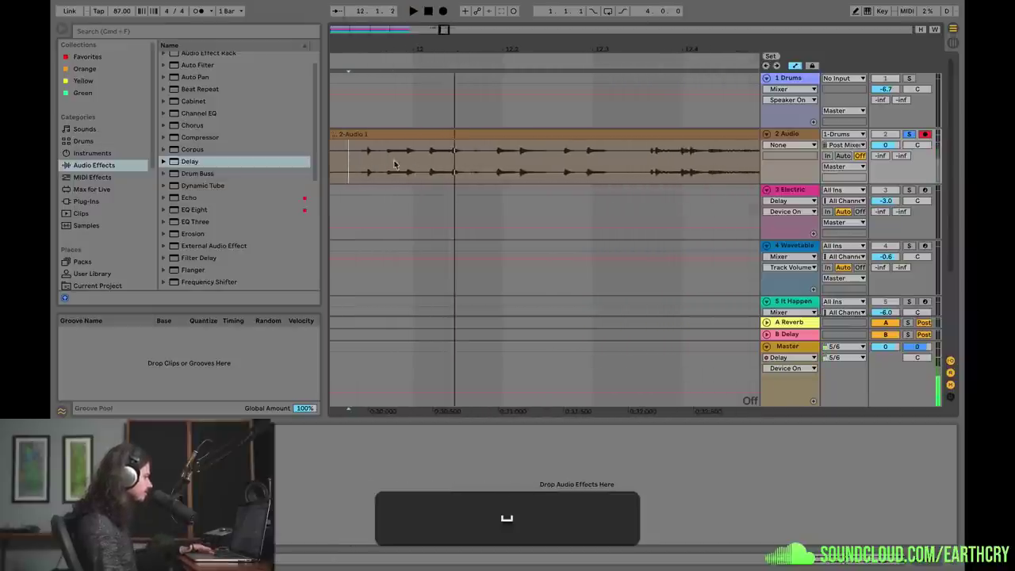
key("space")
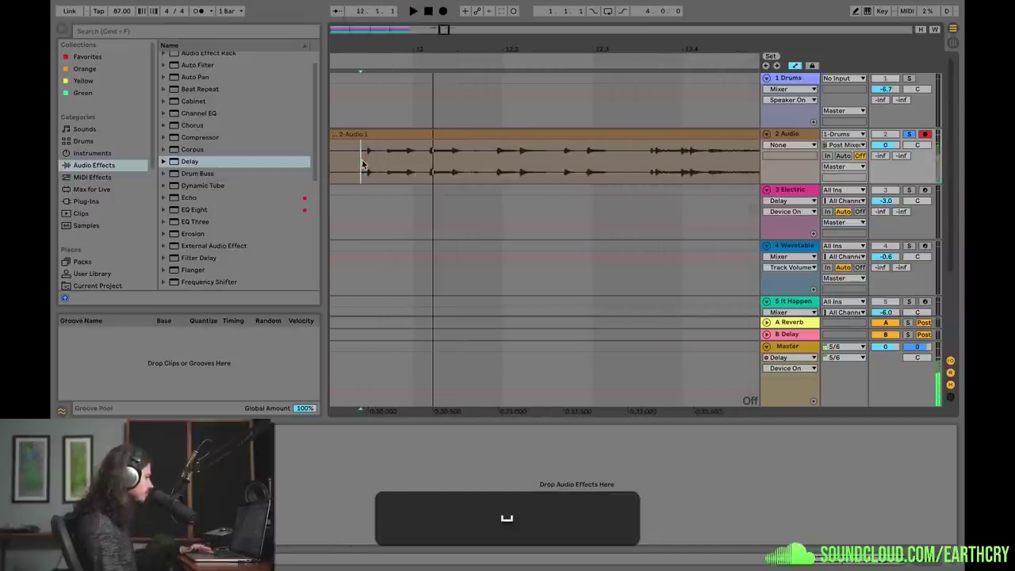
key("space")
left_click_drag(362, 164, 405, 163)
key("super+e")
- Split out the hit at 12.4 and play the remaining slice at the end of the recording
scroll(621, 157, "right", 3)
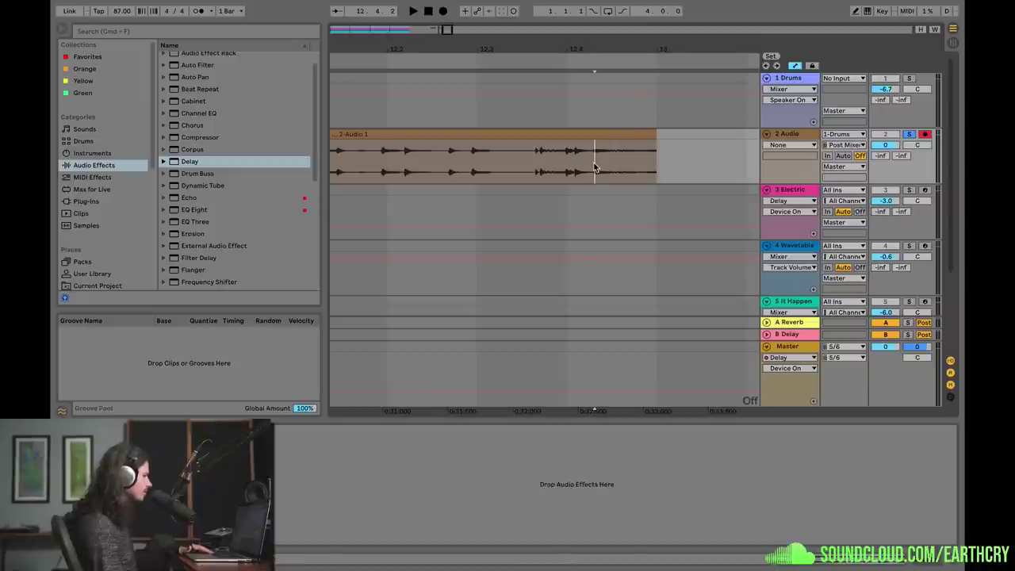
key("space")
left_click(566, 165)
key("space")
left_click_drag(565, 161, 591, 165)
key("super+e")
left_click(599, 138)
key("space")
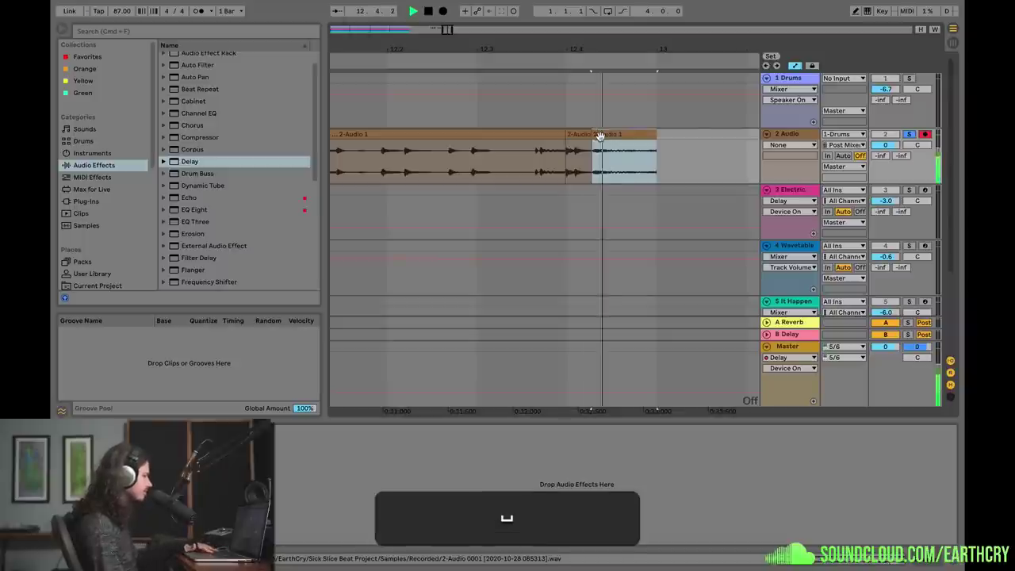
- Set the adaptive grid to Narrow and move the slice at 11.1.4 into the empty space near 10.3
mouse_move(447, 30)
left_mouse_down()
mouse_move(439, 21)
mouse_move(452, 30)
left_mouse_up()
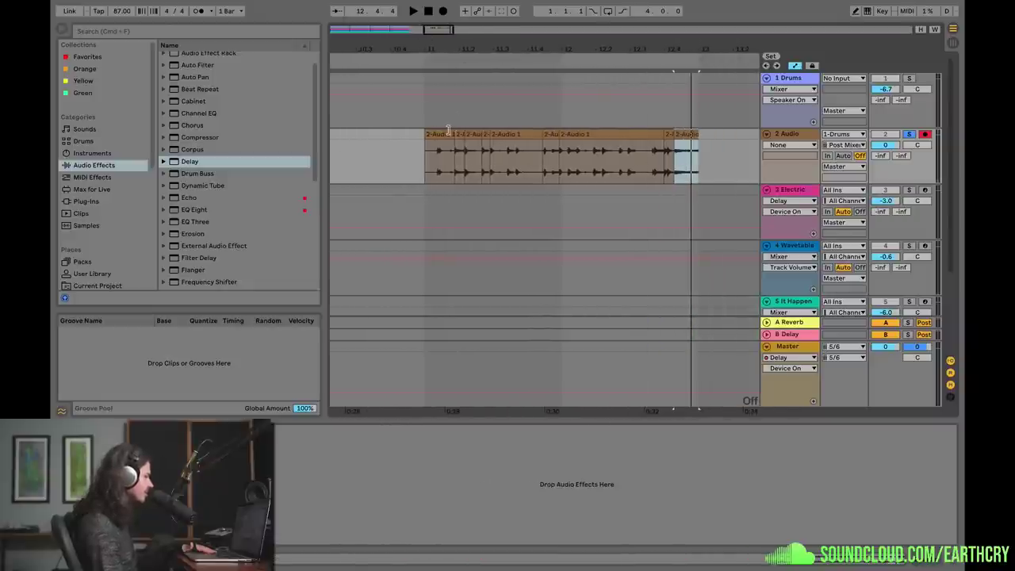
left_click_drag(442, 29, 435, 29)
right_click(490, 179)
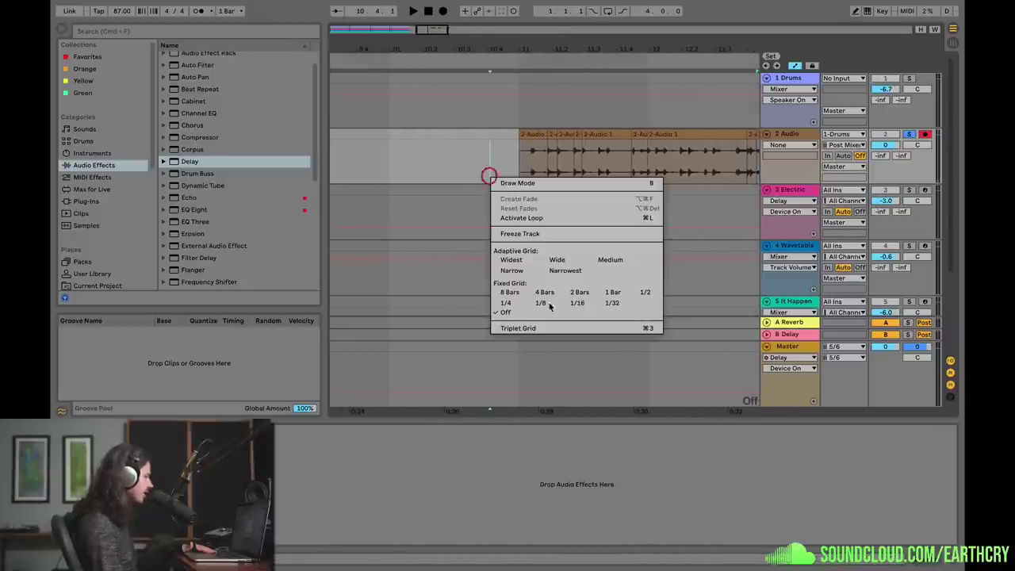
left_click(522, 273)
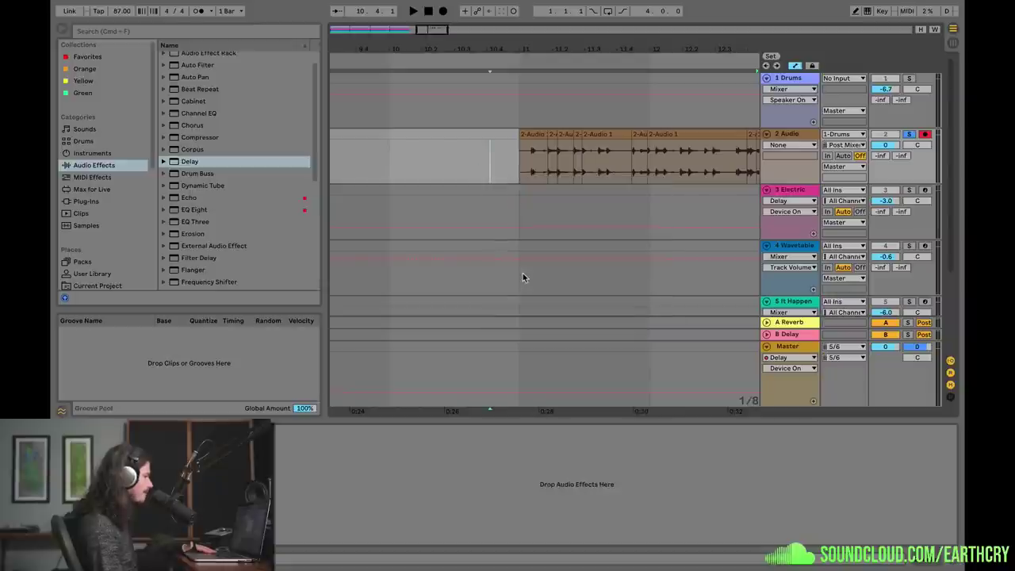
left_click_drag(551, 128, 451, 140)
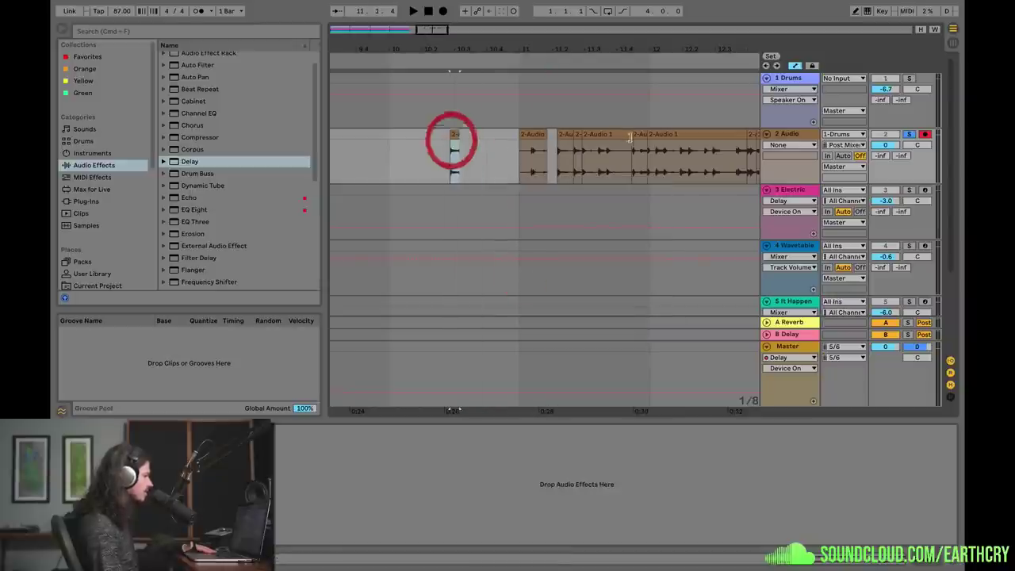
- Move the slices at 11.2.3 and near 11.4 into the empty space in bar 10
left_click_drag(577, 134, 480, 136)
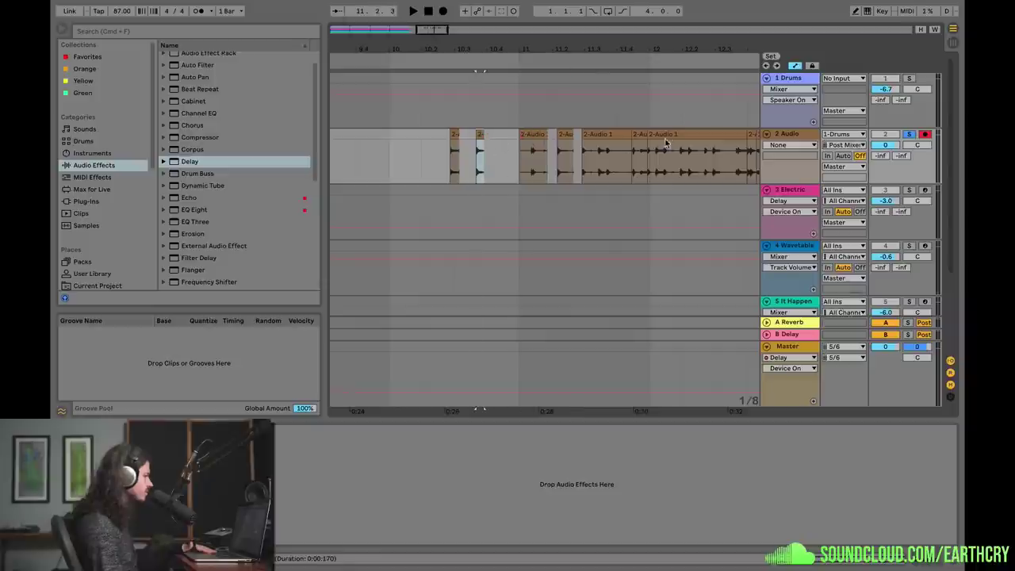
left_click_drag(639, 136, 425, 141)
scroll(436, 141, "right", 2)
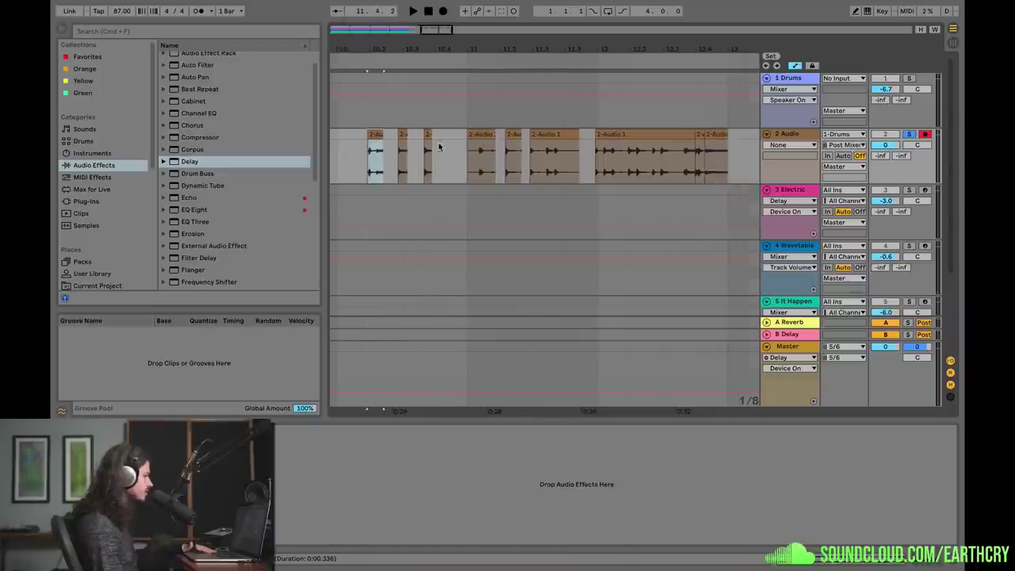
- Move the last two slices from the end of bar 12 to 10.1 and 10.4, beside the other pitched hits
left_click_drag(705, 135, 344, 136)
left_click_drag(693, 134, 710, 139)
left_click_drag(429, 29, 430, 17)
left_click_drag(635, 134, 444, 136)
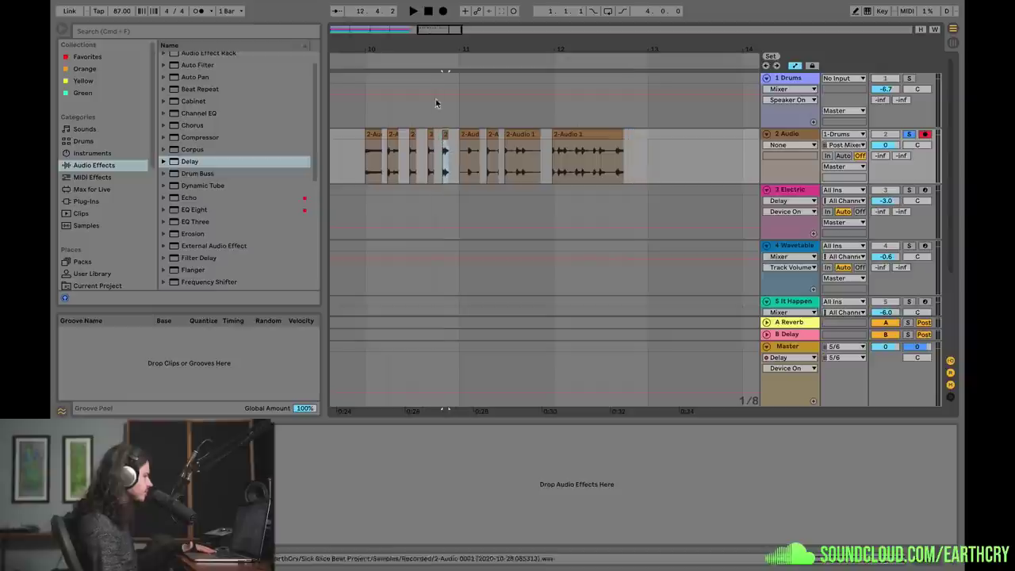
- Delete the leftover recorded audio between bars 11 and 13 on the 2 Audio track
left_click_drag(432, 29, 409, 25)
scroll(661, 135, "right", 2)
left_click(615, 159)
scroll(615, 162, "right", 5)
left_click(696, 137, "shift")
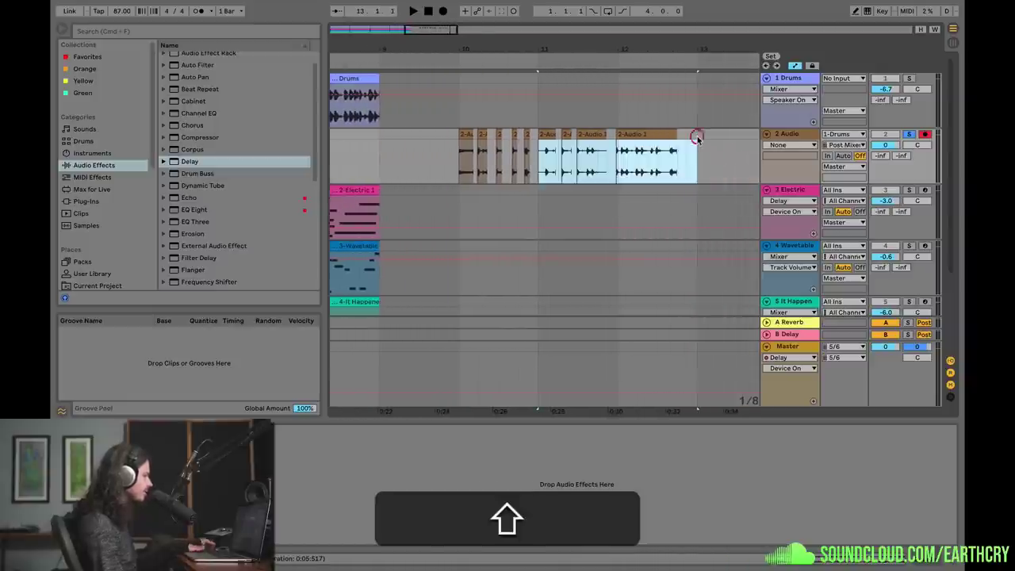
left_click_drag(695, 136, 549, 133)
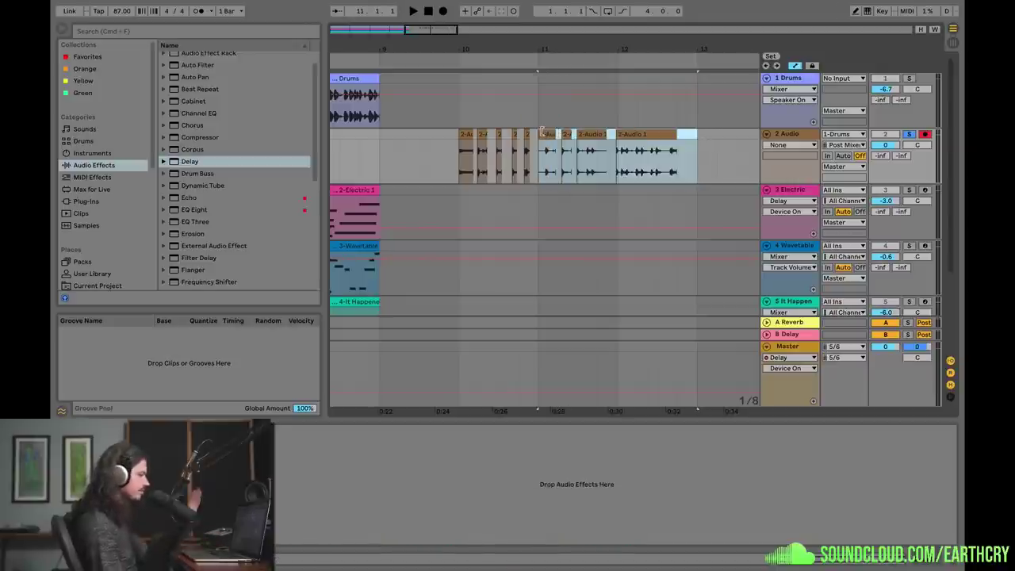
key("BackSpace")
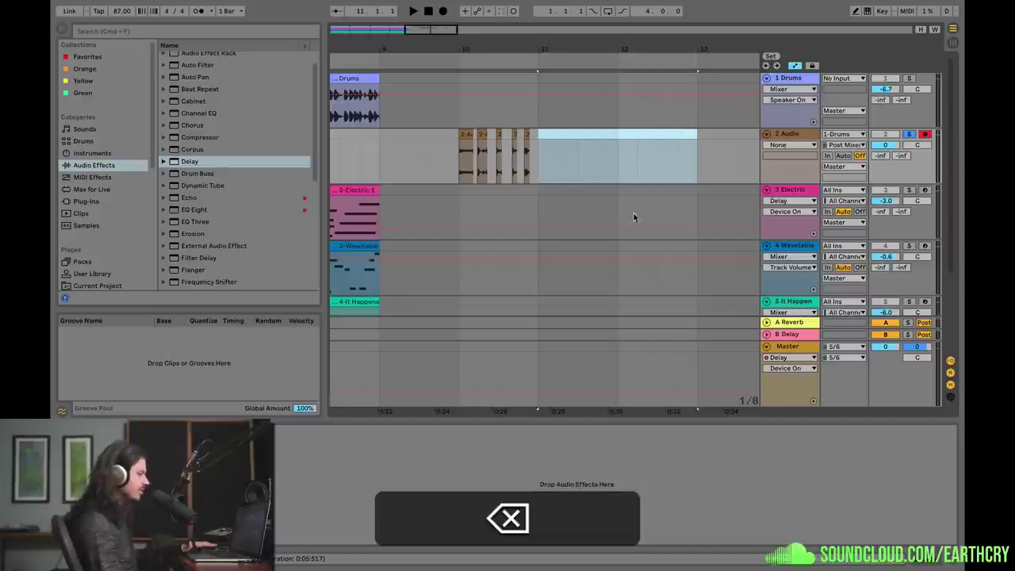
- Move the five collected slices together to start at bar 5 and play them
scroll(354, 226, "left", 8)
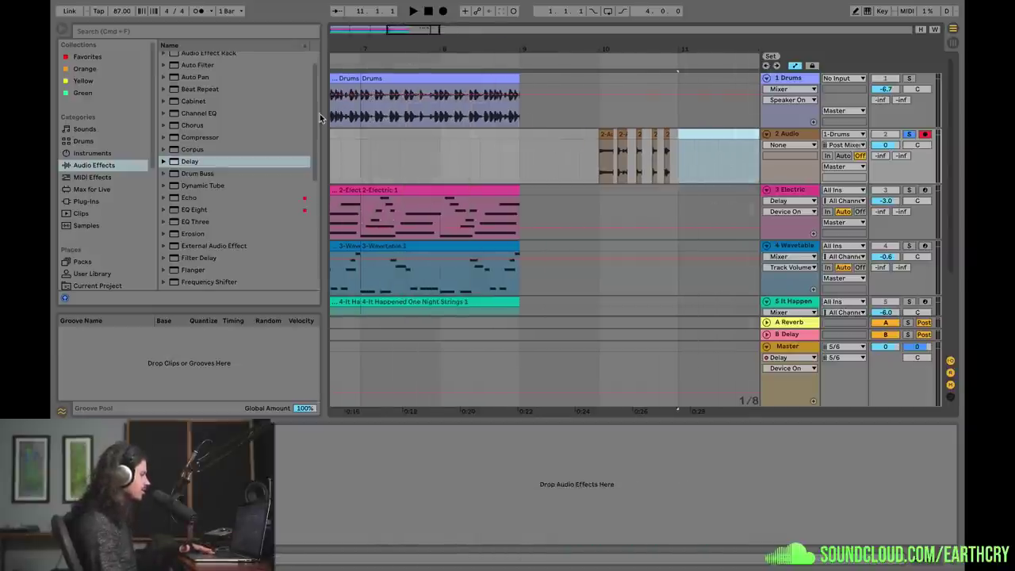
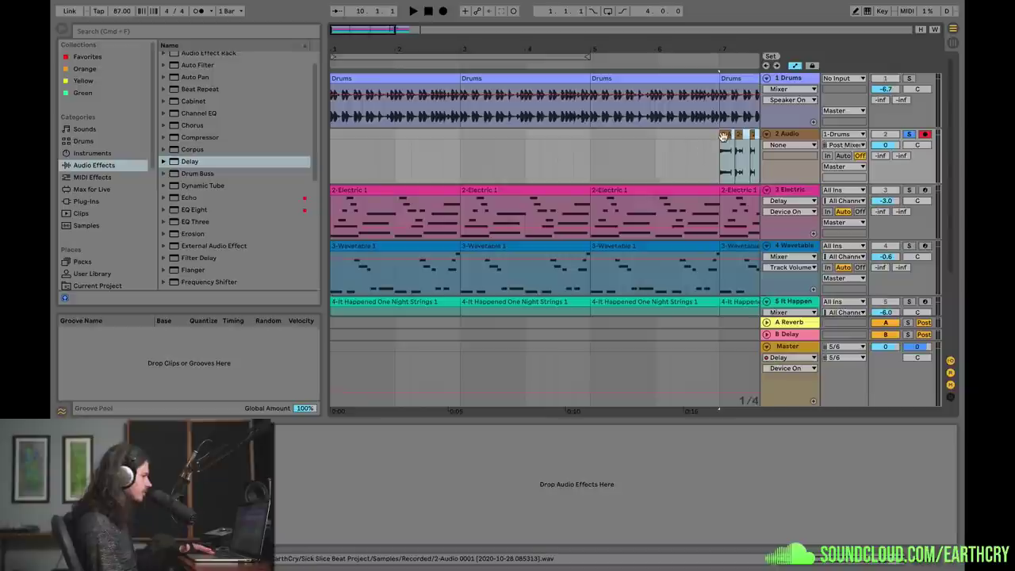
left_click_drag(723, 135, 596, 139)
left_click(543, 150)
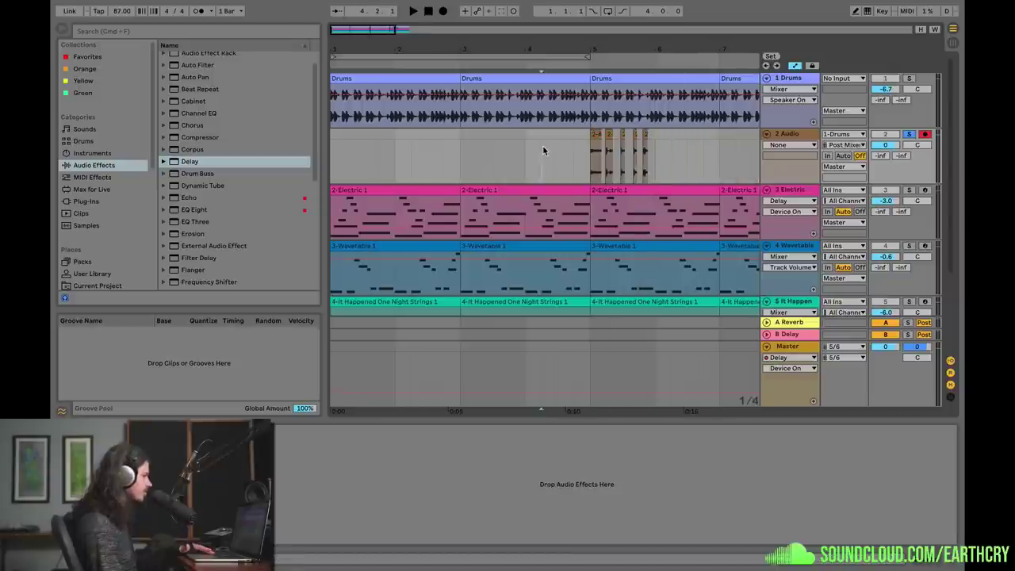
left_click(469, 142)
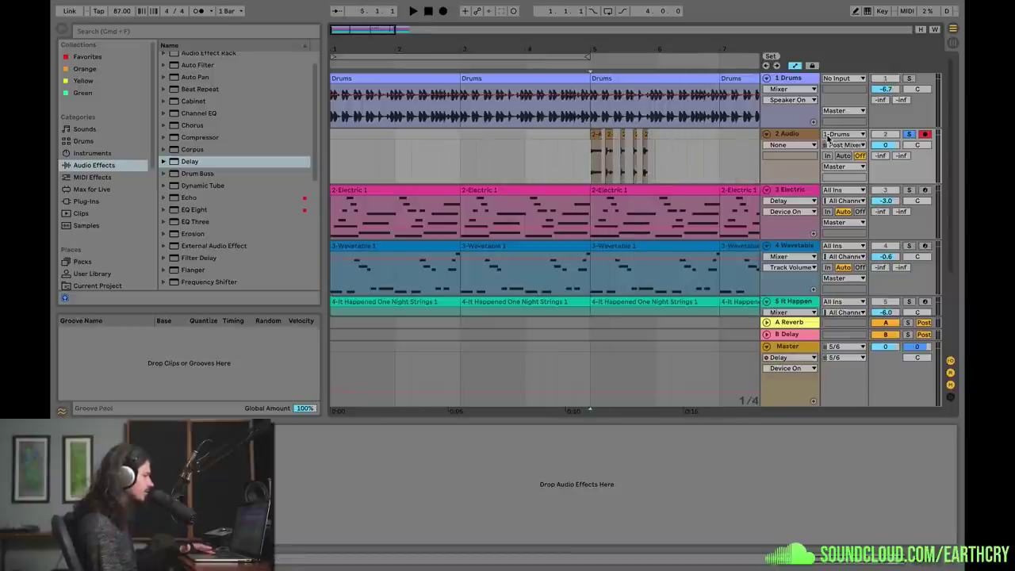
key("space")
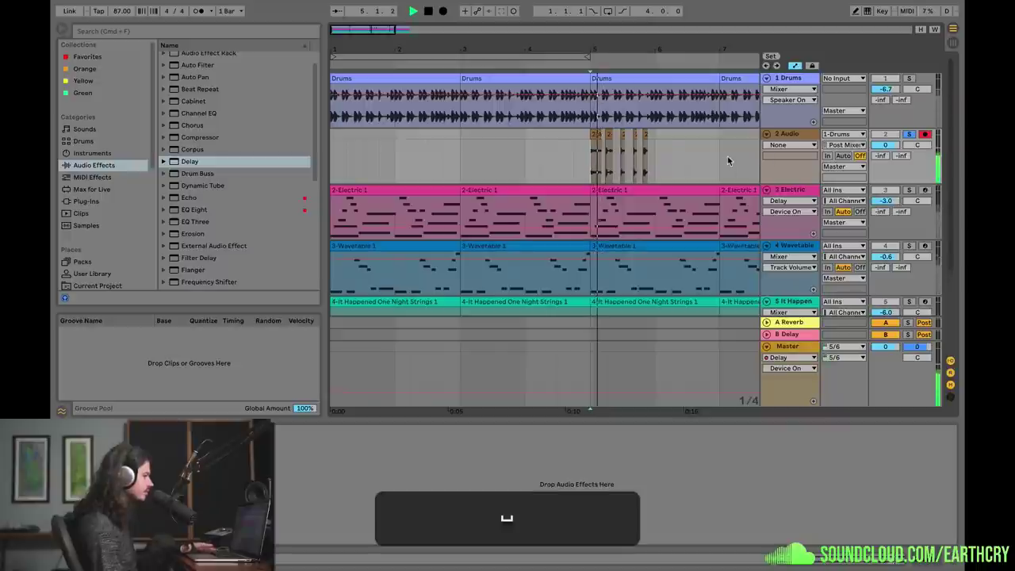
key("space")
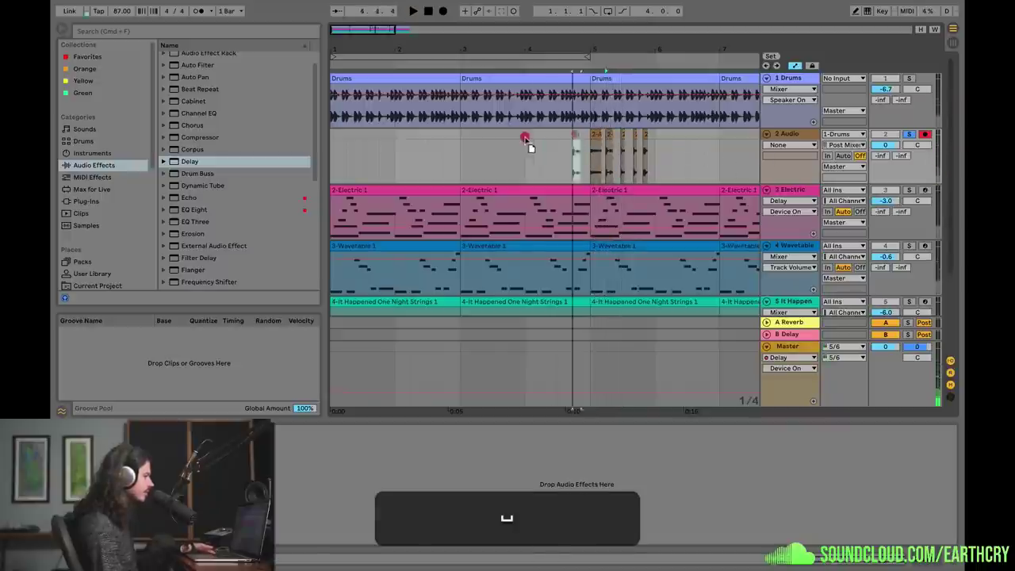
- Replace the drums at 3.2 with the second slice and play from bar 3 with 1 Drums and 2 Audio both soloed
left_click_drag(525, 138, 482, 136)
left_click_drag(519, 49, 481, 82)
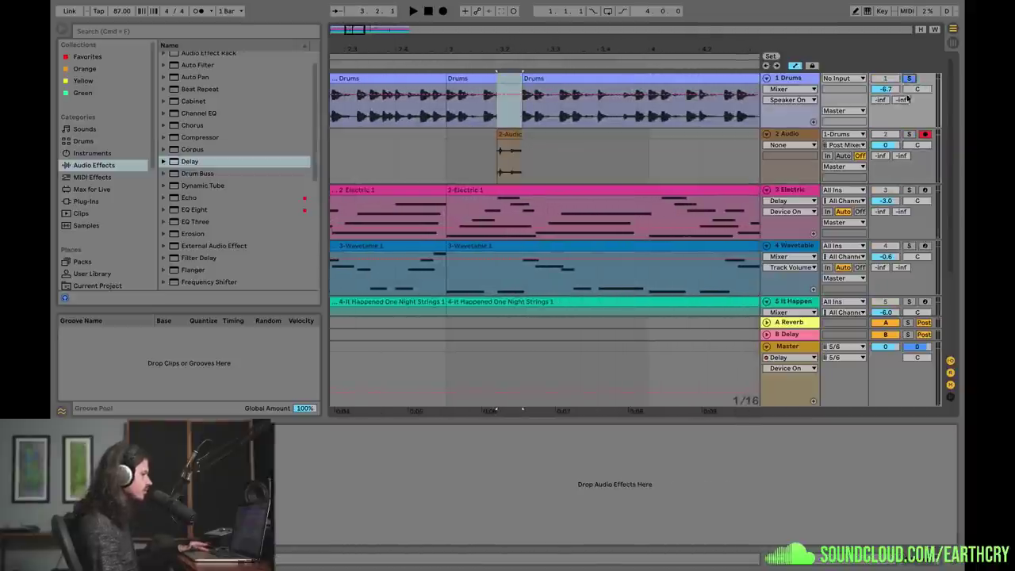
left_click(909, 134, "super")
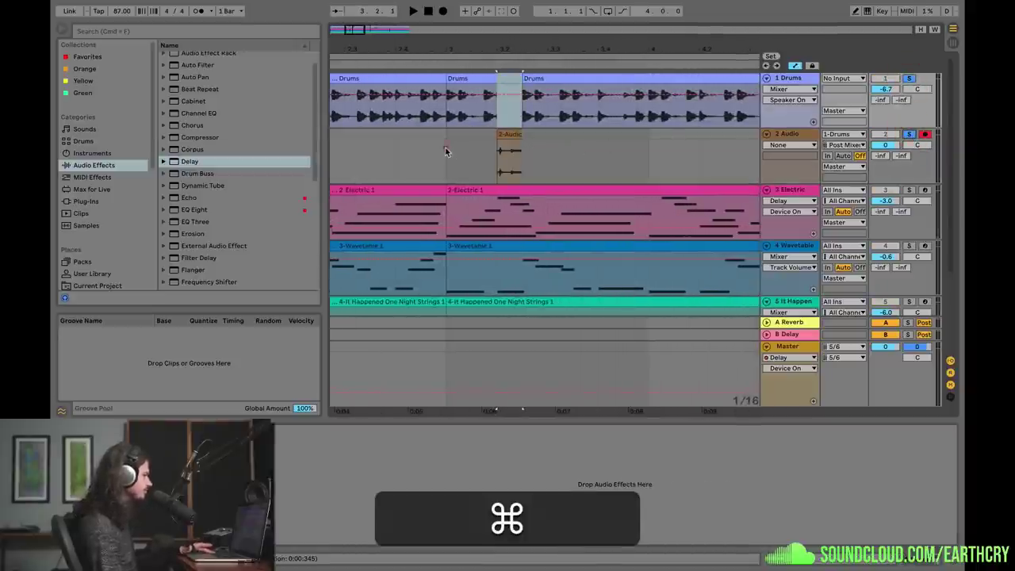
left_click(445, 151)
key("space")
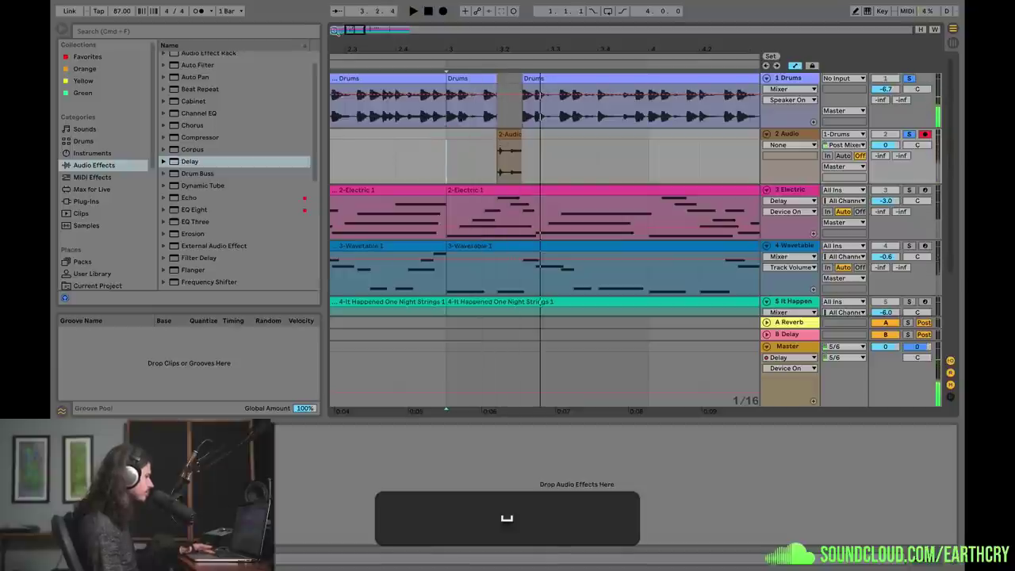
- Nudge the slice at 3.2 slightly earlier off the grid and trim its start to the beginning of the drum gap
left_click_drag(357, 30, 370, 43)
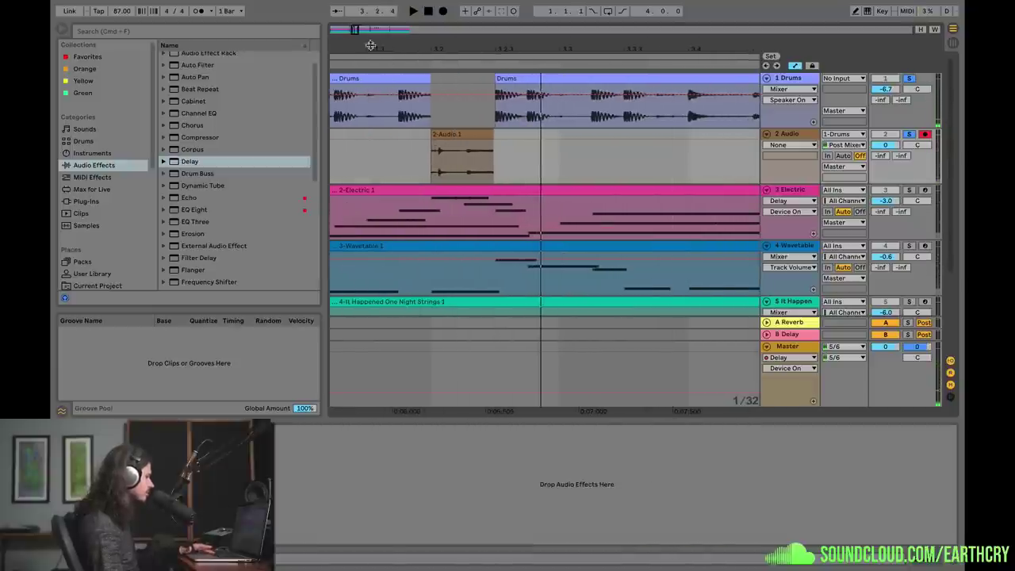
left_click(449, 134)
left_click_drag(449, 134, 443, 140)
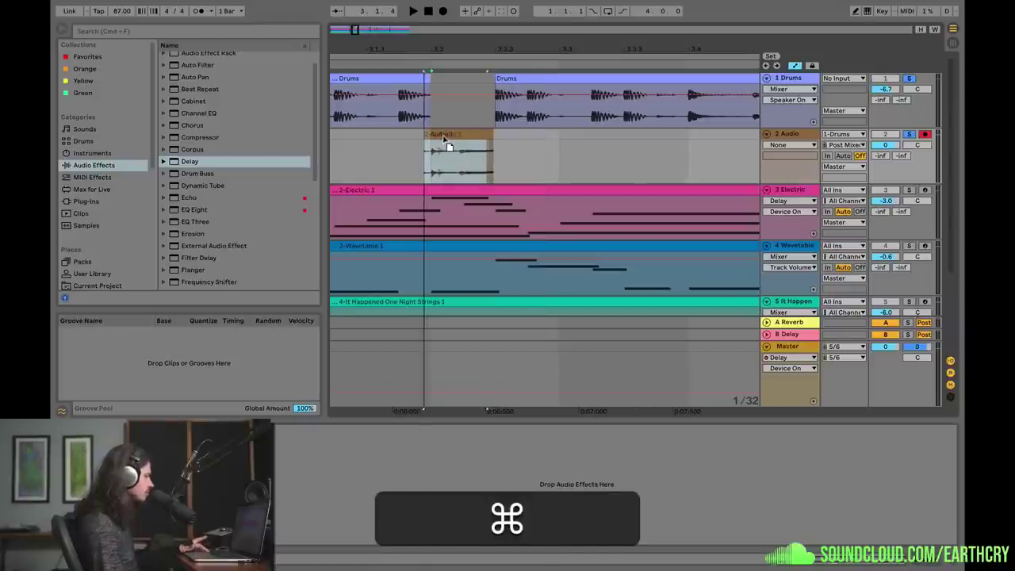
left_click_drag(442, 135, 486, 136)
- Raise the clip gain of the slice at 3.2 to 2.88 dB and play from bar 3
left_click_drag(357, 30, 353, 24)
double_click(536, 134)
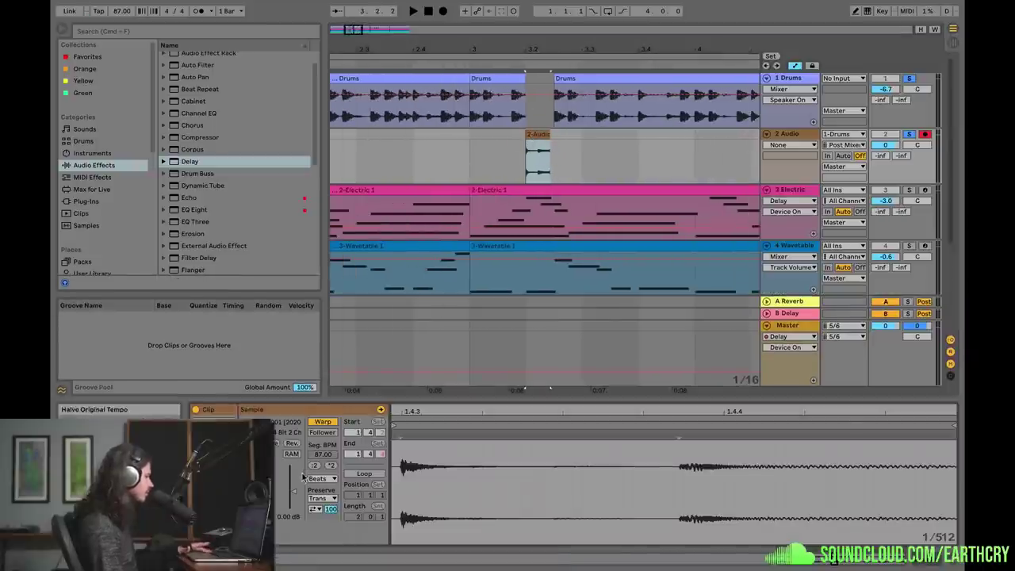
left_click_drag(302, 477, 304, 467)
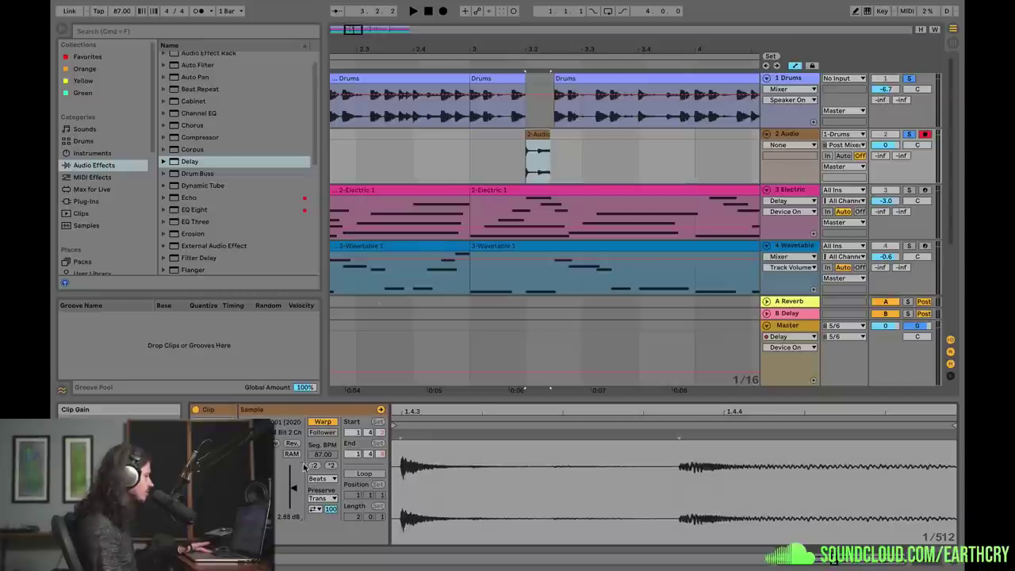
left_click(358, 160)
key("space")
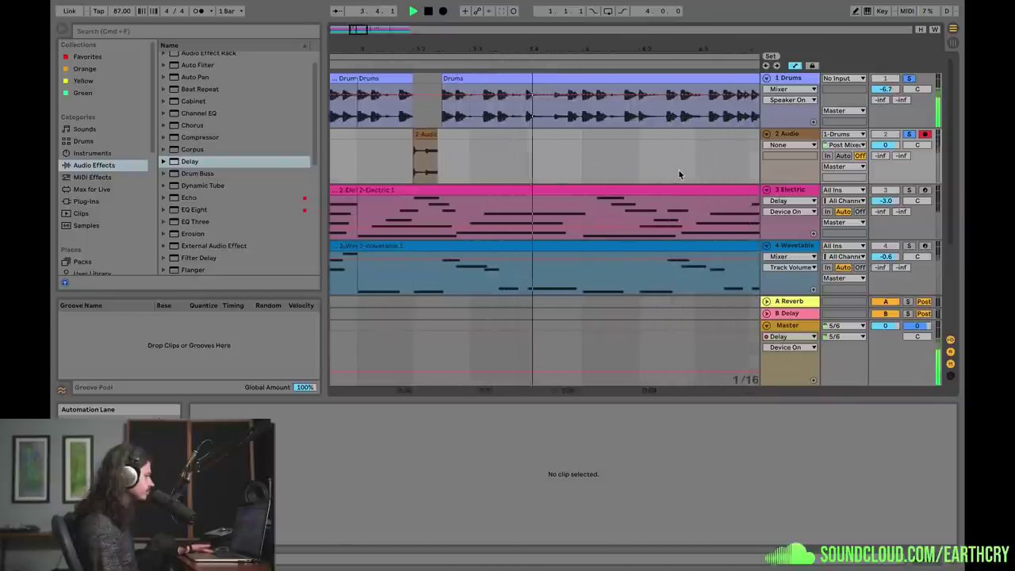
key("space")
- Move the slice at the start of bar 5 to 3.4 and play it back
left_click_drag(552, 69, 552, 62)
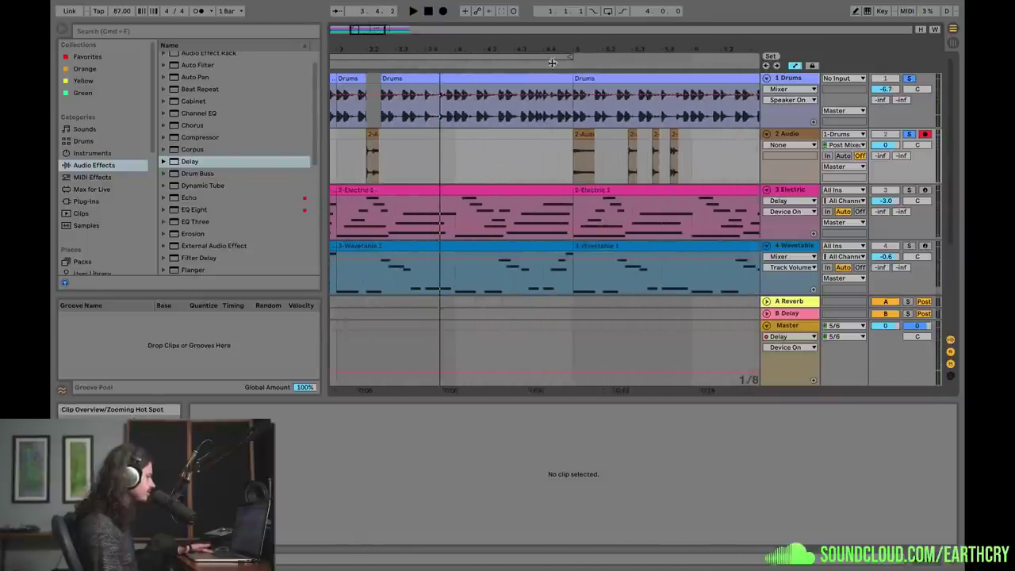
scroll(471, 142, "left", 3)
left_click(617, 134)
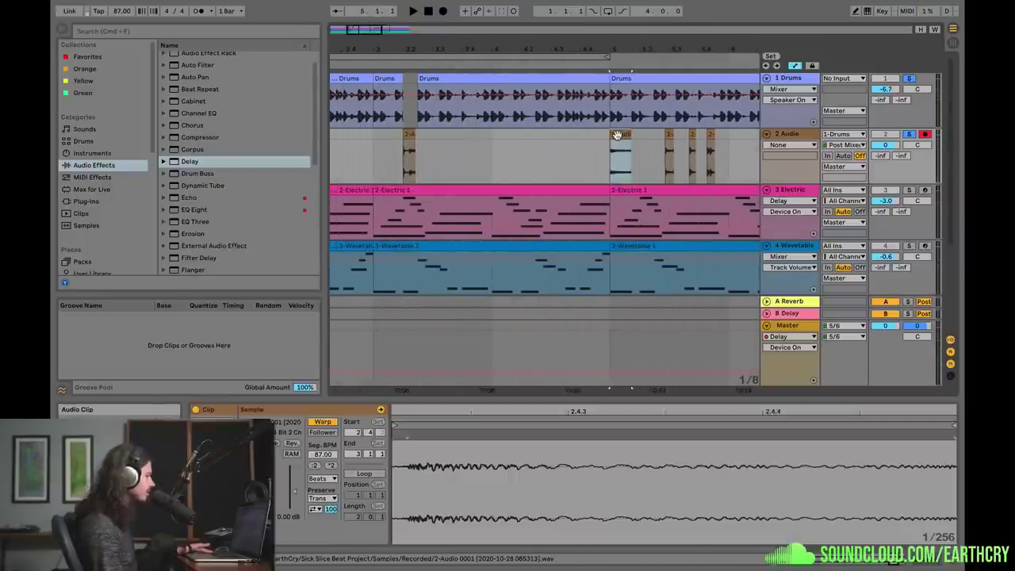
left_click_drag(616, 135, 465, 141)
left_click(491, 150)
key("space")
- Replace the drums at 4.1.2 with the next slice from bar 5 and play from bar 4
left_click_drag(668, 135, 502, 107)
scroll(492, 150, "up", 3)
key("Delete")
left_click(486, 147)
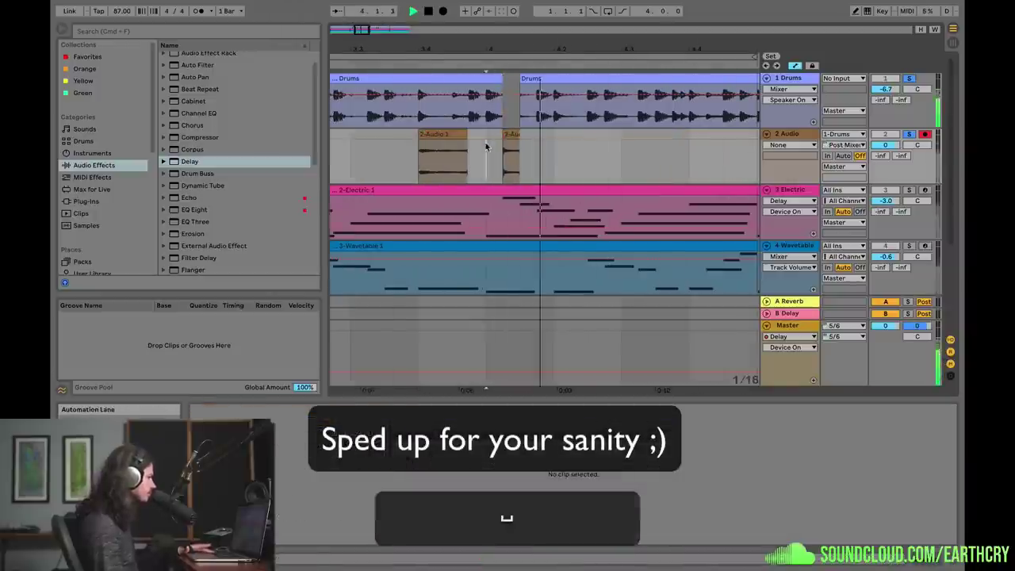
scroll(487, 146, "down", 3)
key("space")
- Place the two remaining slices in the second half of bar 4 and play bars 3 and 4 as a loop
left_click_drag(576, 136, 483, 136)
left_click(462, 142)
scroll(462, 142, "left", 3)
left_click_drag(414, 107, 586, 107)
key("super+l")
key("space")
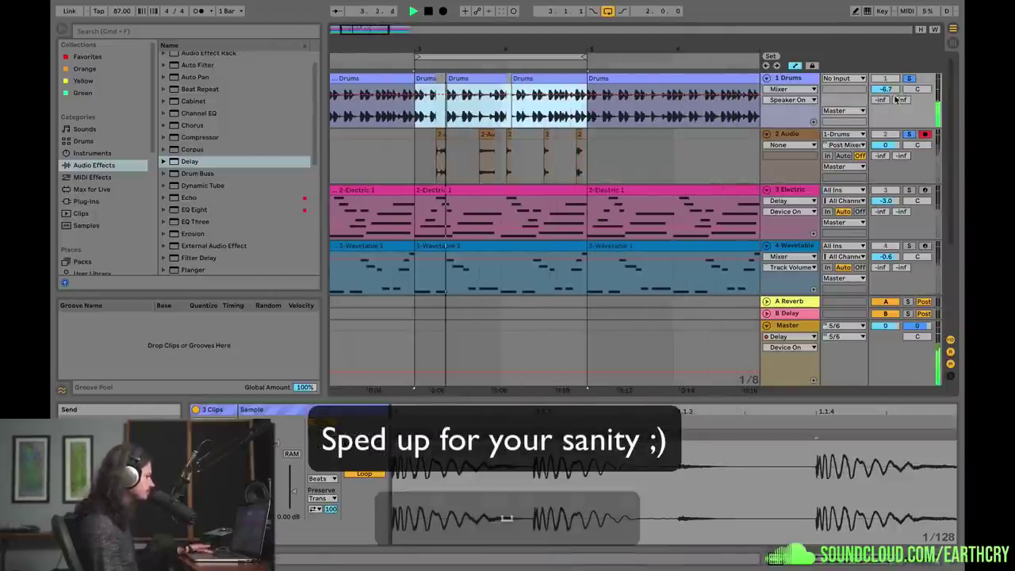
key("space")
- Play from the start of bar 3 to check the slice at 3.2
mouse_move(448, 49)
left_mouse_down()
mouse_move(412, 142)
mouse_move(576, 142)
left_mouse_up()
left_click(457, 154)
key("space")
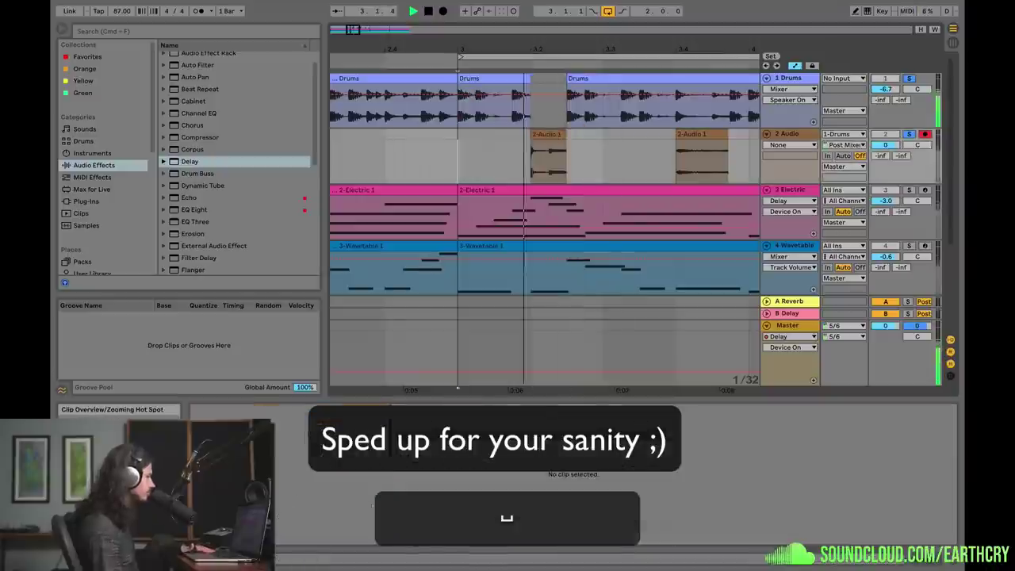
key("space")
- Select the looped bars 3 and 4 and audition the finished two-bar arrangement
left_click_drag(491, 49, 375, 24)
left_click(433, 78)
left_click(428, 56)
key("space")
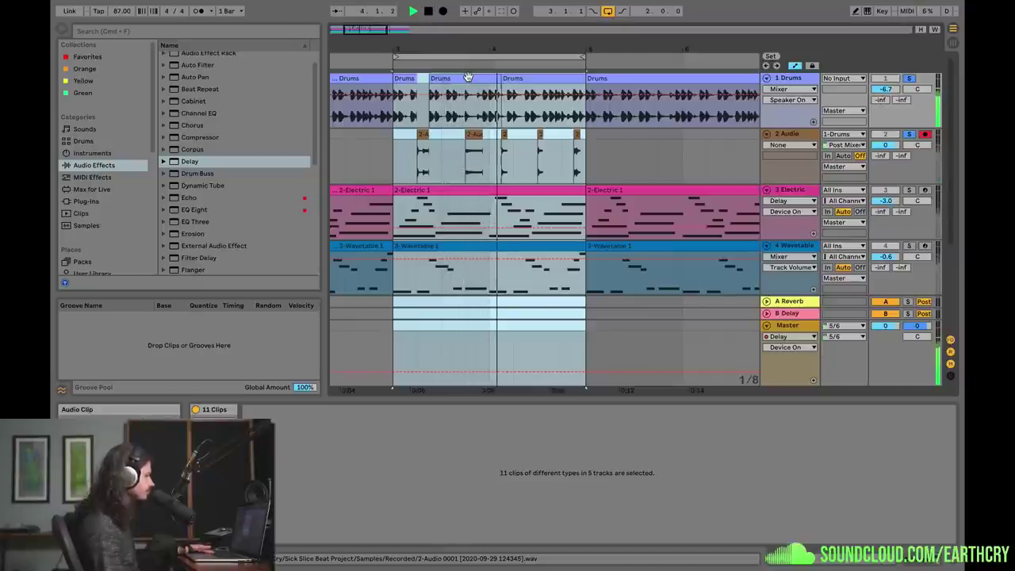
left_click_drag(363, 30, 366, 25)
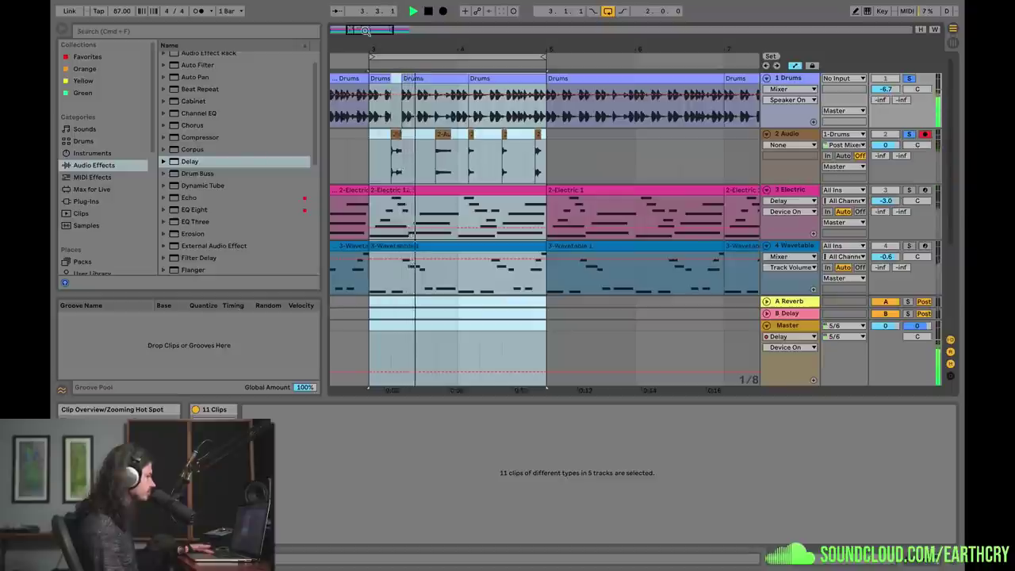
left_click_drag(365, 30, 373, 30)
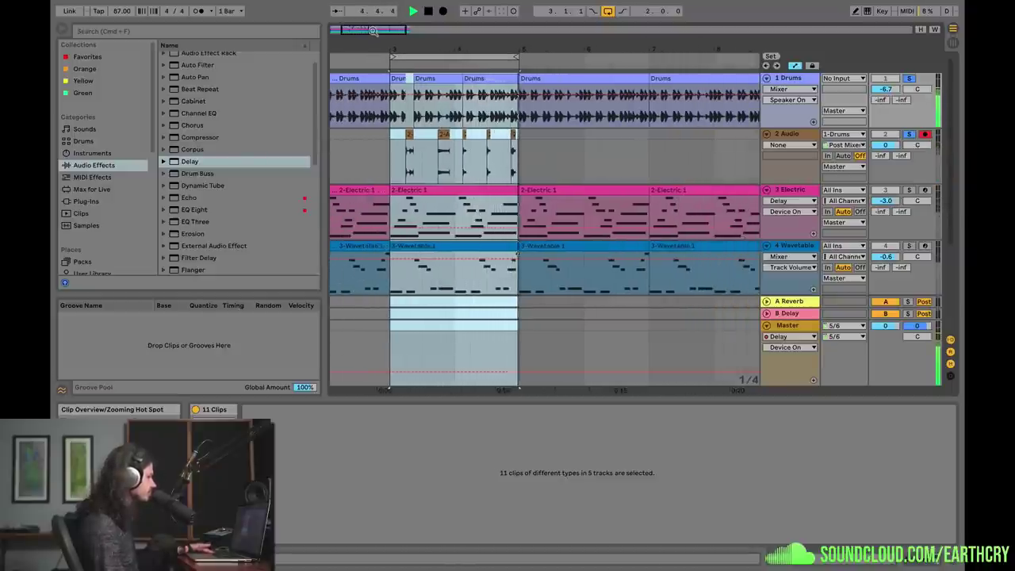
key("space")
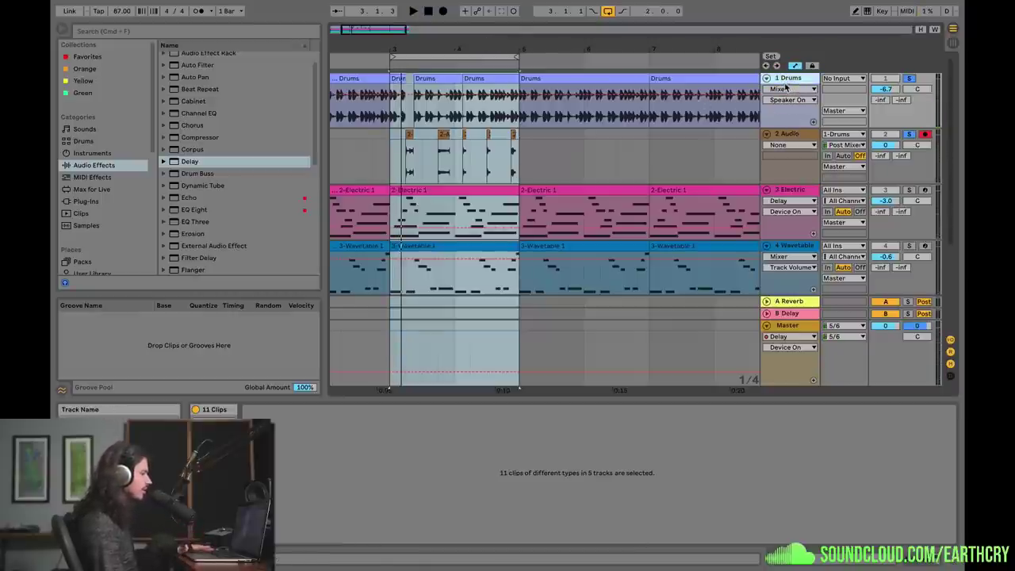
- Add Delay to the 1 Drums track with 0% feedback, 100% dry/wet and unsynced 7.16 ms time on both sides
left_click_drag(436, 45, 420, 29)
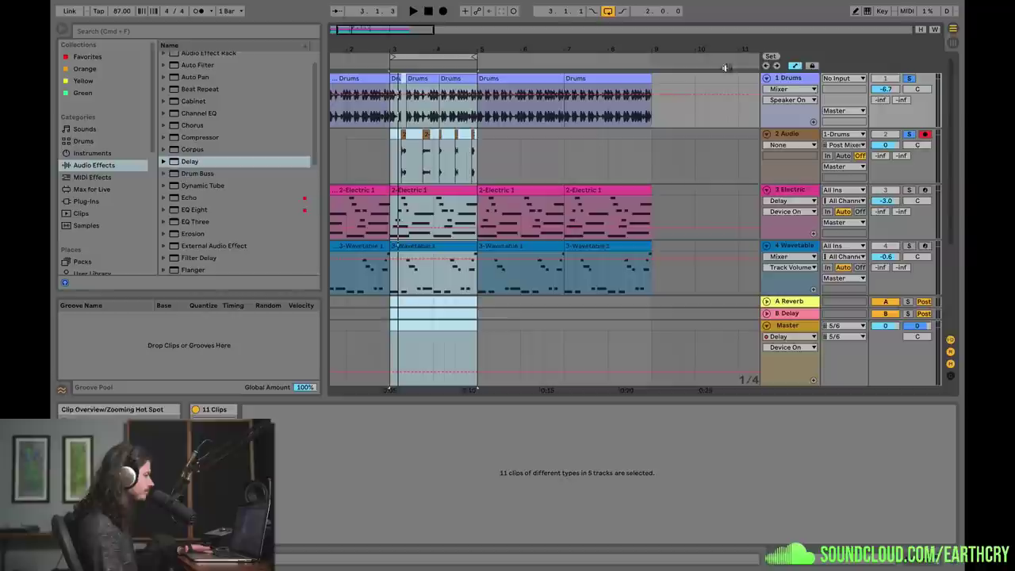
left_click(793, 84)
left_click_drag(187, 163, 589, 104)
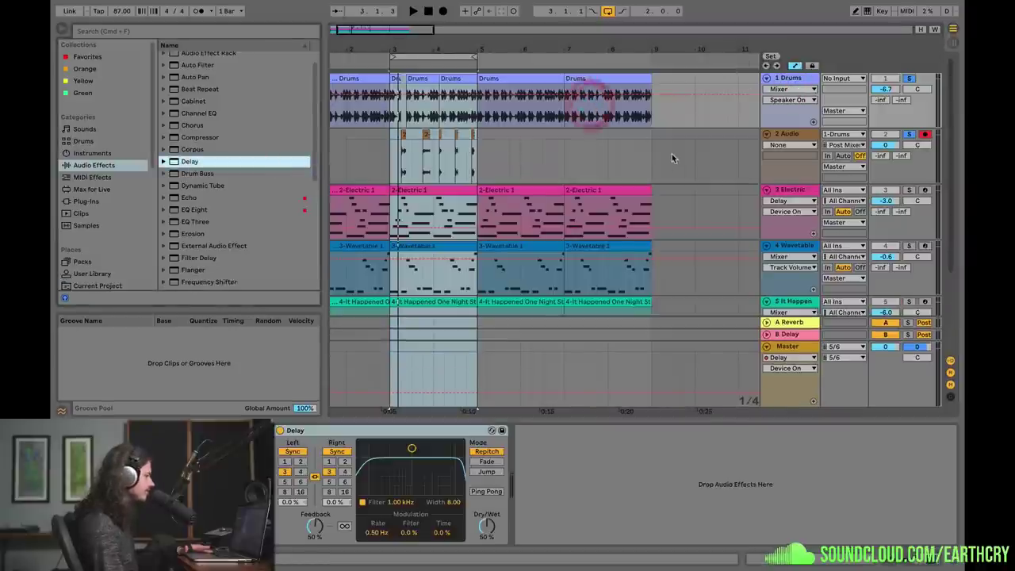
left_click_drag(329, 533, 329, 555)
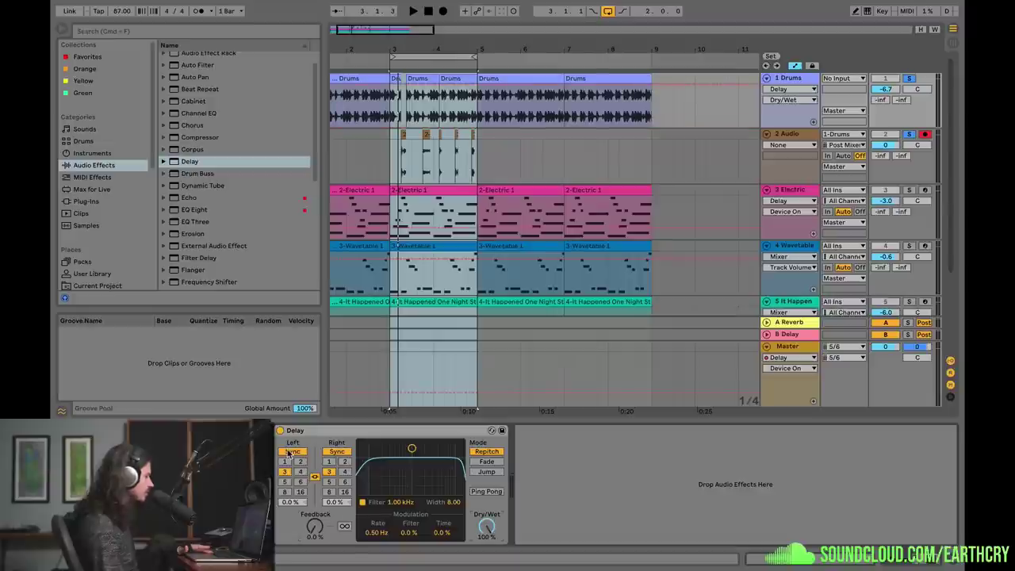
left_click(292, 451)
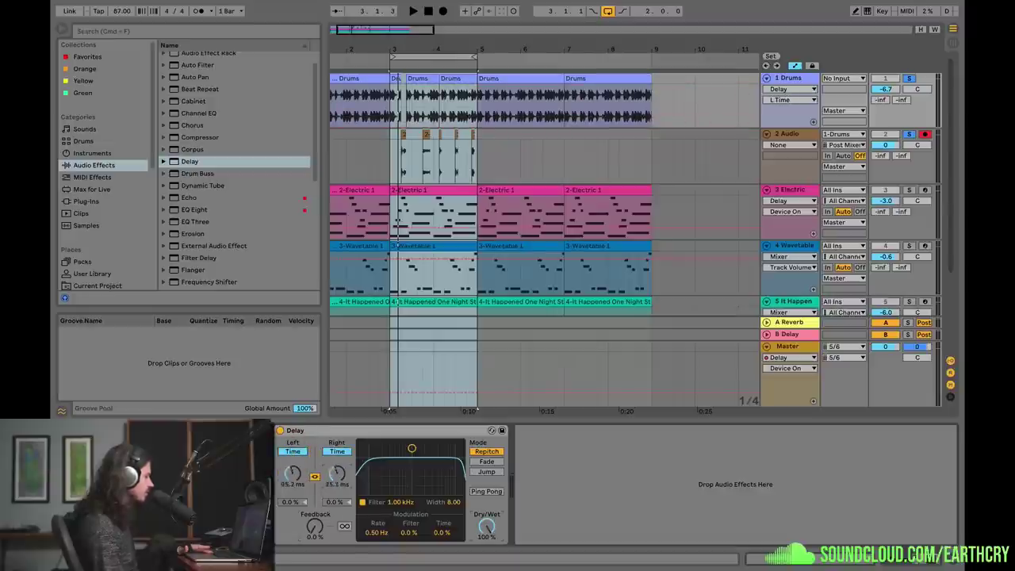
- Record two bars of the delayed drums from bar 7 onto the 2 Audio track while sweeping the Delay time
left_click(569, 96)
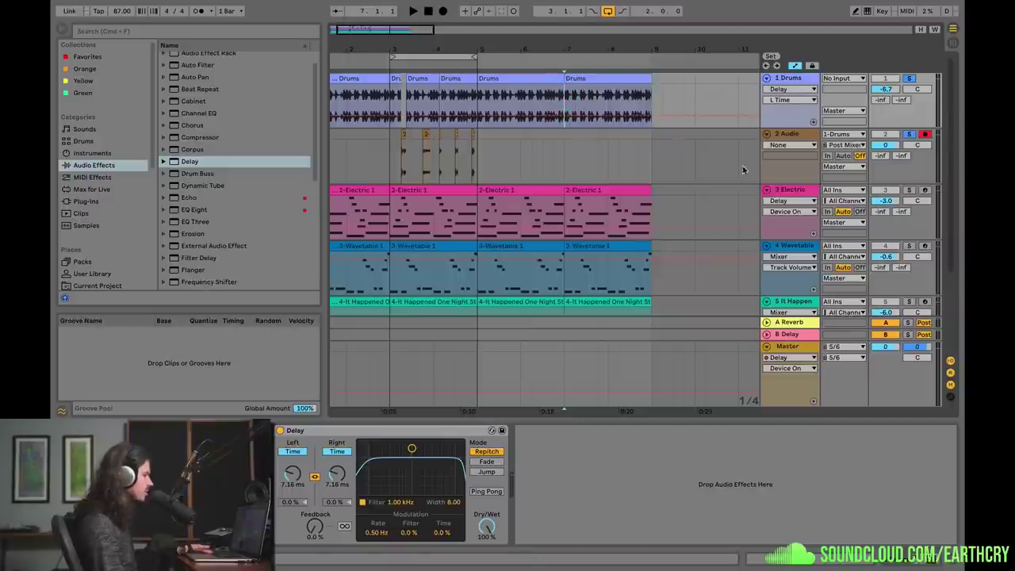
left_click(559, 160)
left_click(788, 77)
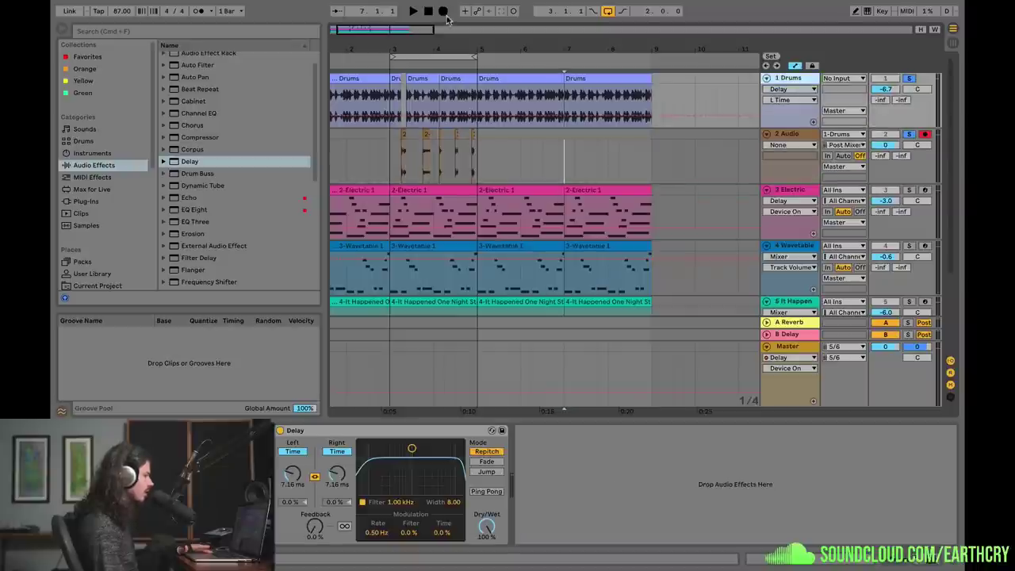
left_click(442, 11)
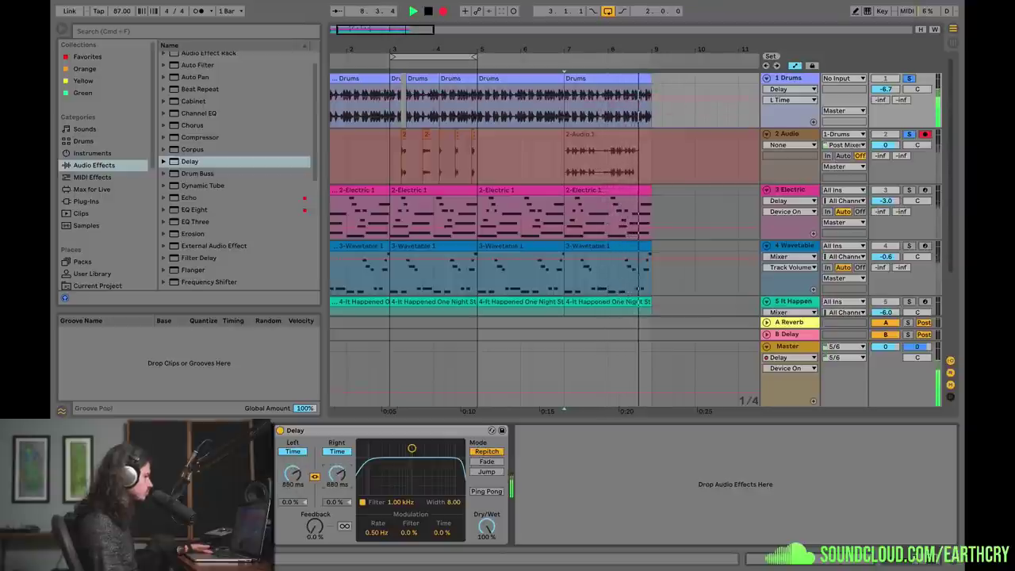
key("space")
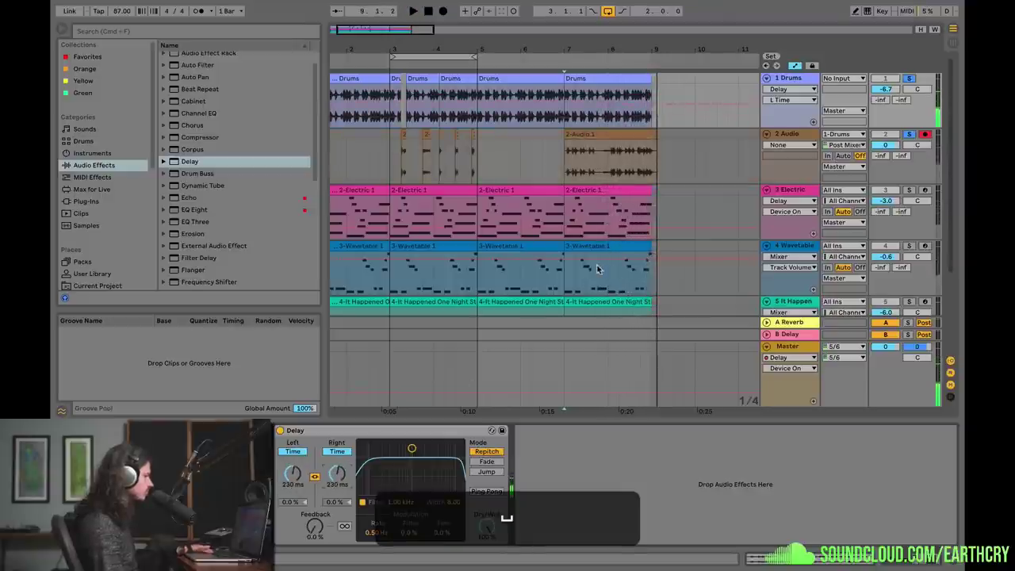
- Solo the 2 Audio track and play back the new recording from the middle of bar 7
left_click(566, 170)
scroll(539, 159, "up", 5)
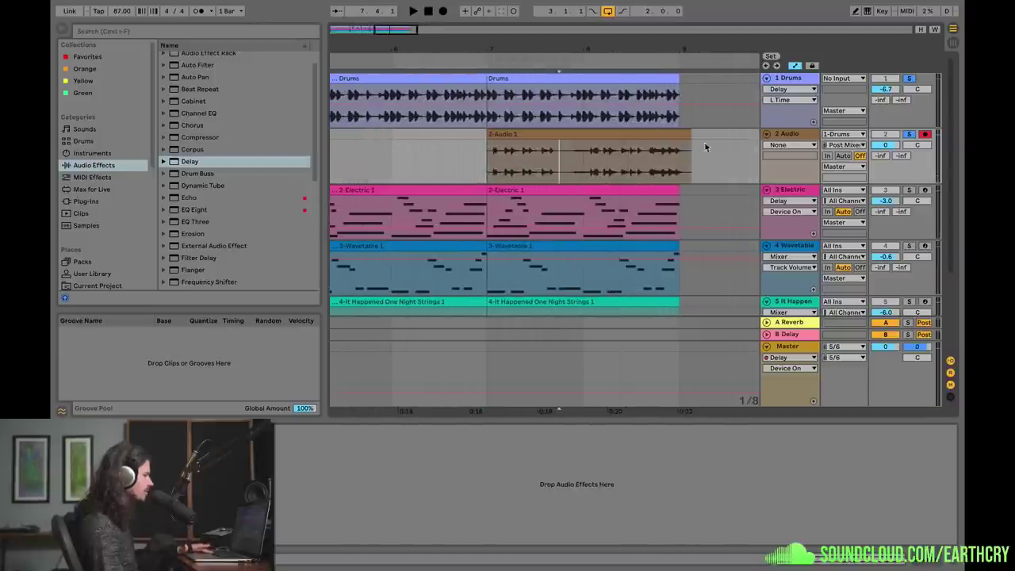
left_click(910, 135)
key("space")
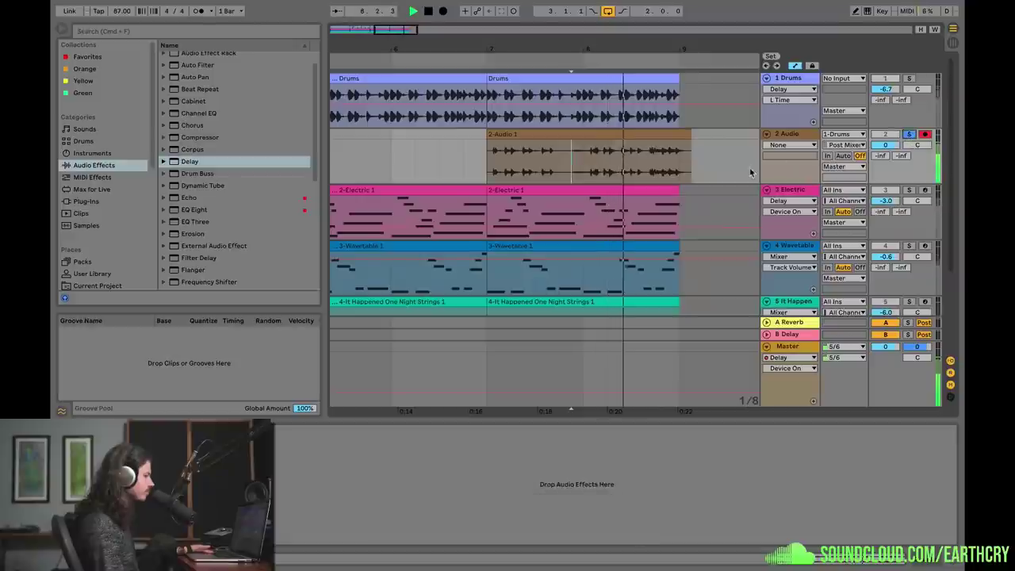
key("space")
- Cut the recorded clip starting at bar 7 from the 2 Audio track
scroll(747, 170, "down", 3)
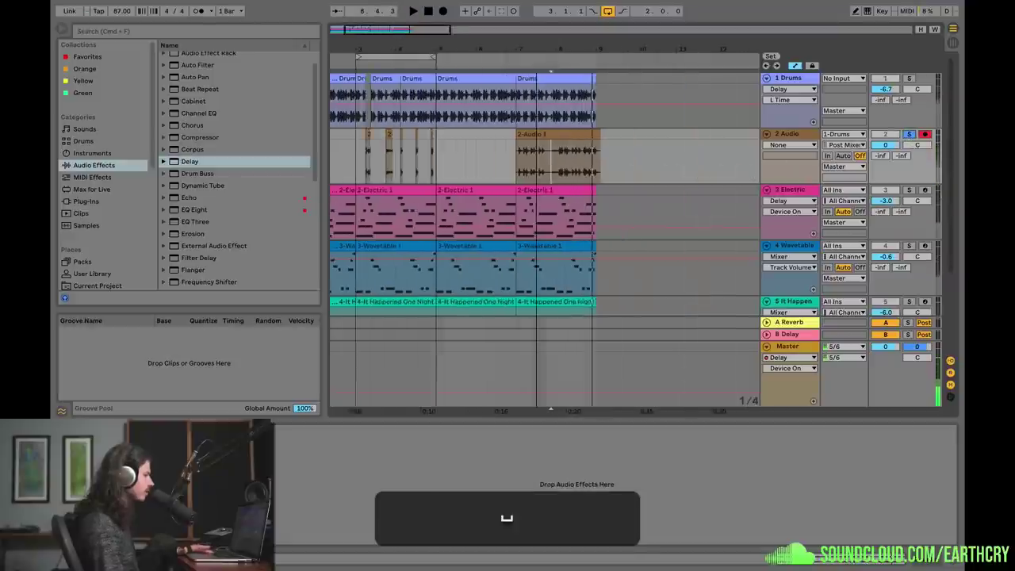
scroll(436, 161, "left", 3)
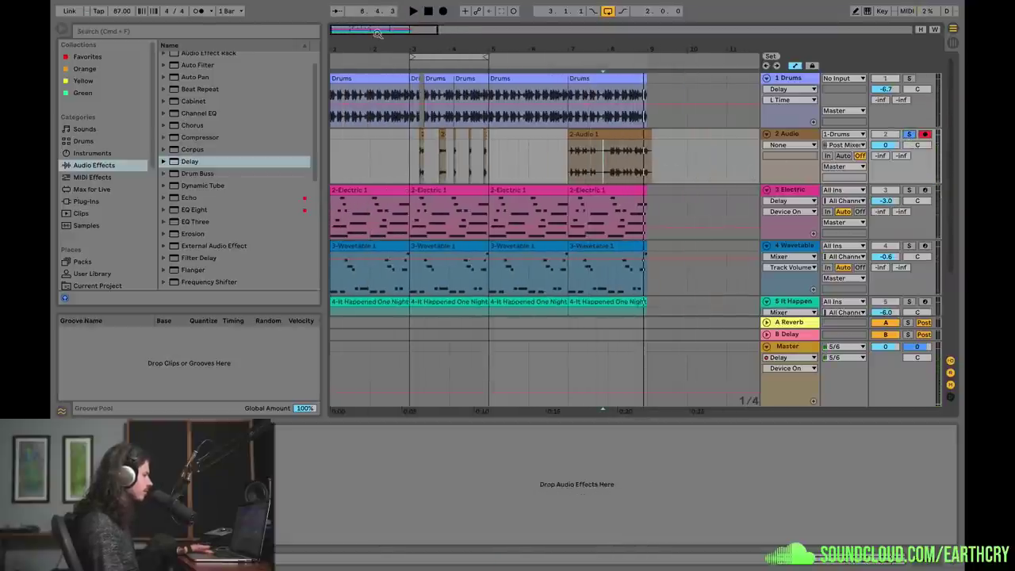
left_click_drag(379, 34, 379, 23)
right_click(577, 135)
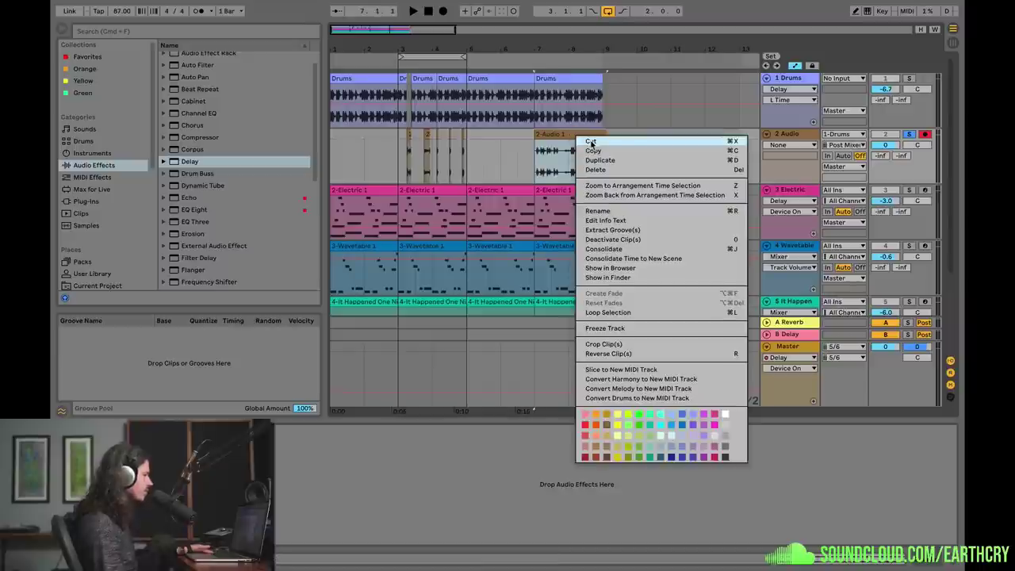
left_click(558, 142)
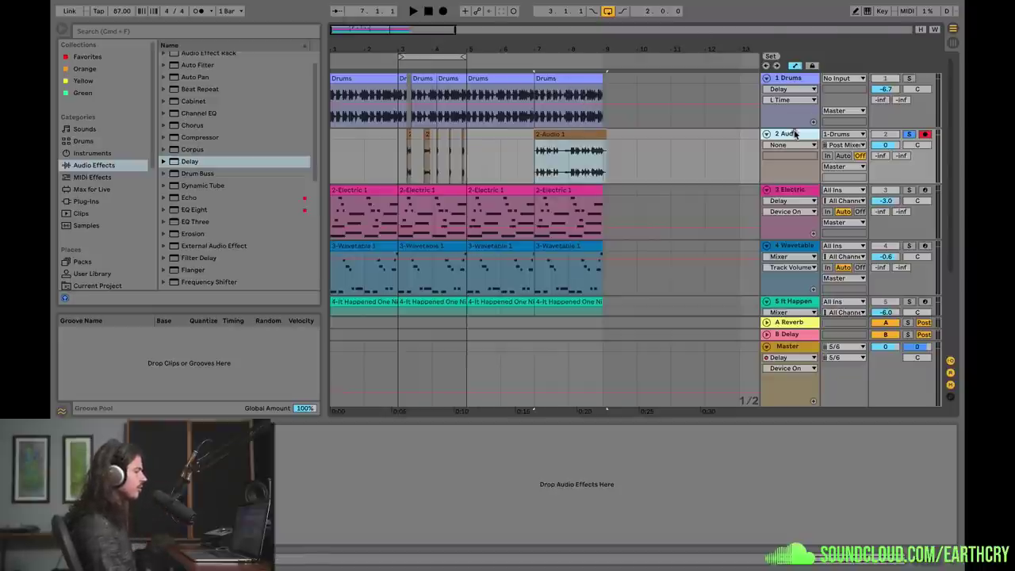
right_click(570, 147)
left_click(578, 140)
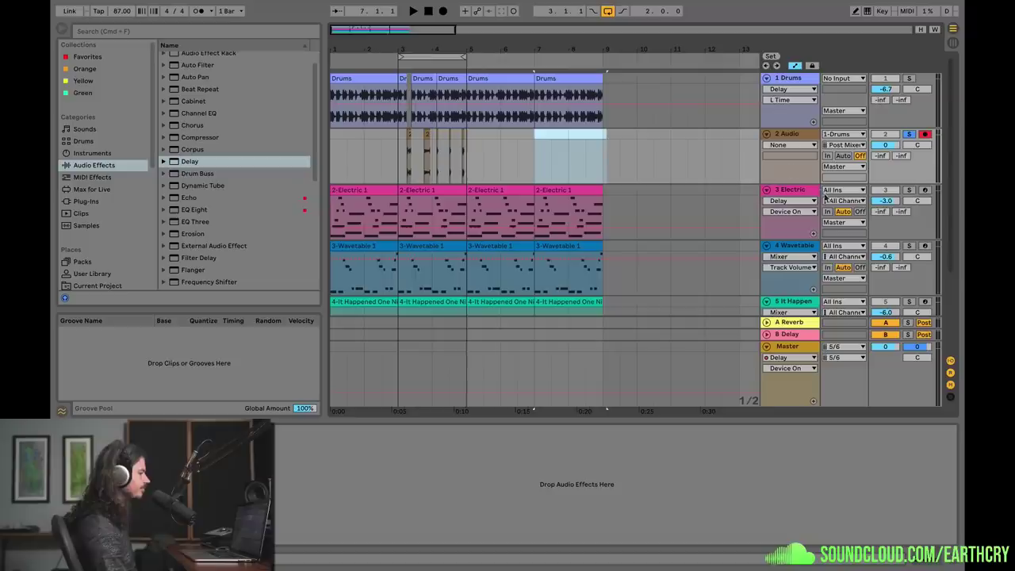
- Solo the 3 Electric track, play it from bar 3 and set its track volume to -1.0
left_click(792, 194)
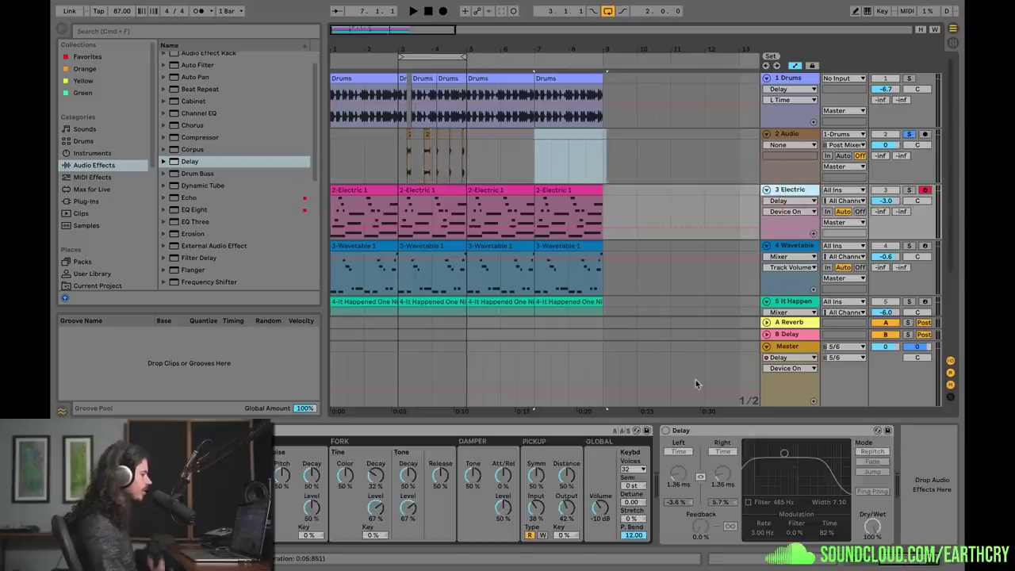
left_click(782, 189)
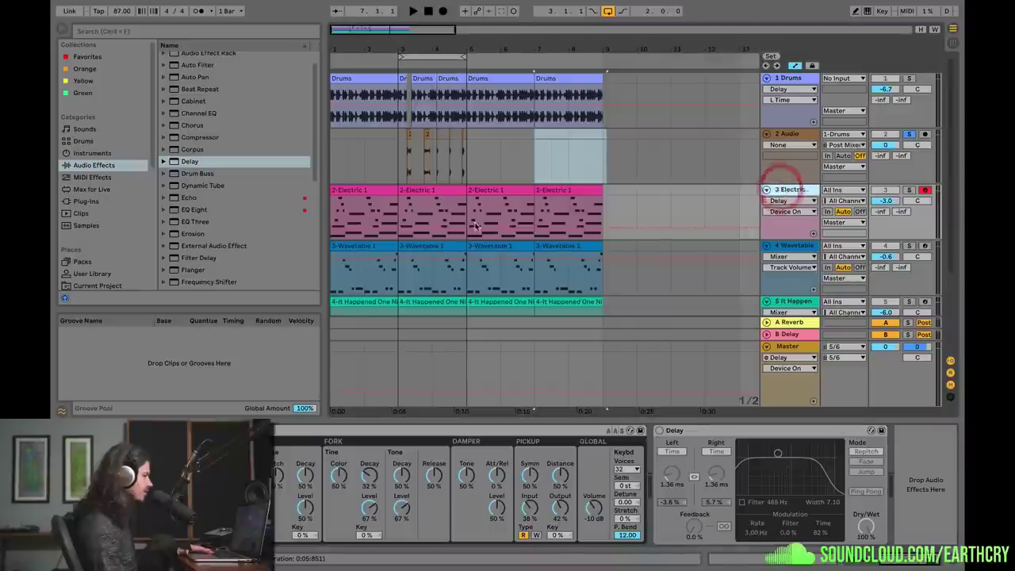
left_click(399, 222)
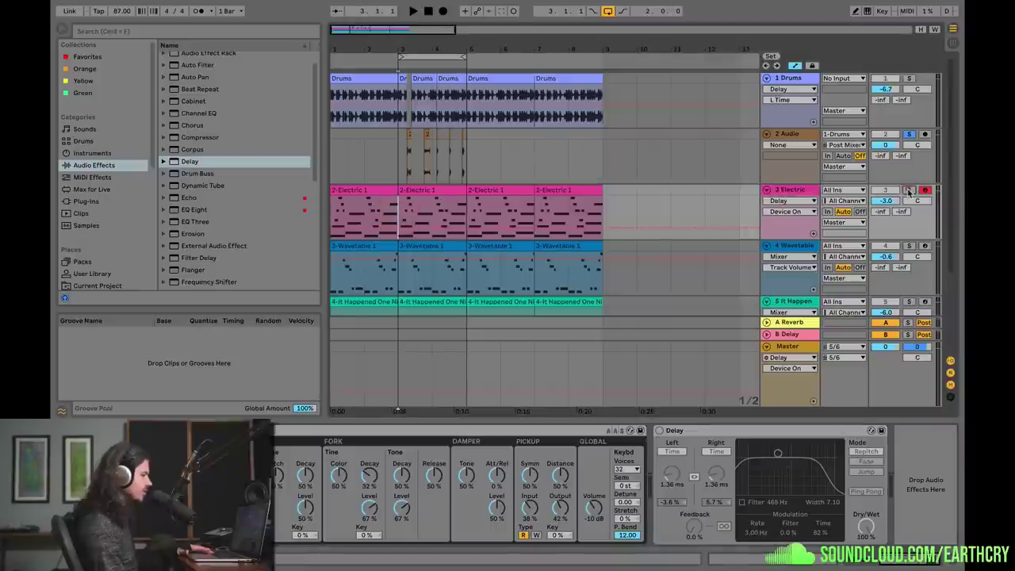
left_click(908, 190)
key("space")
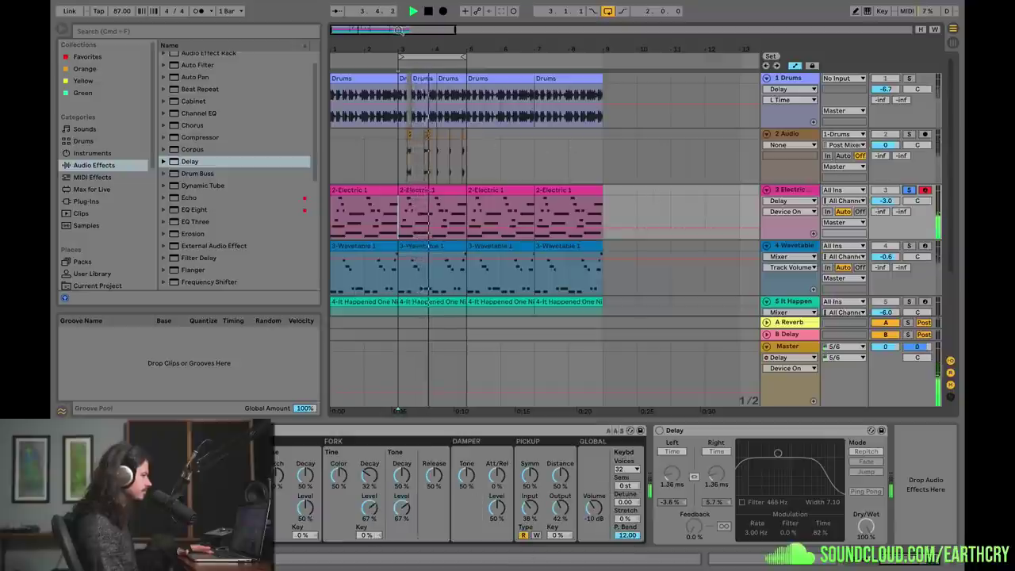
key("minus")
left_click_drag(886, 201, 885, 188)
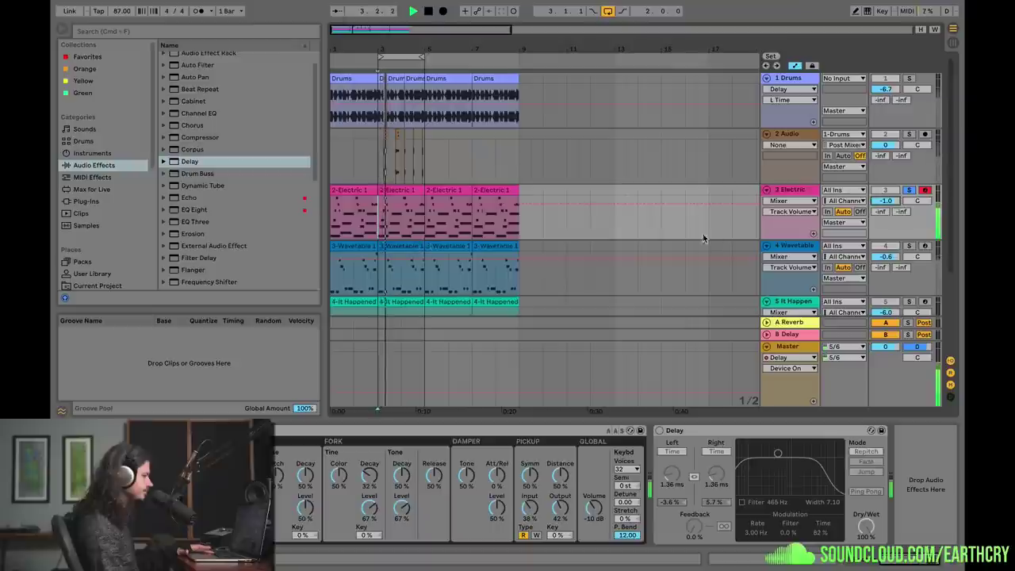
key("space")
- Move the two-bar loop to bars 5 and 6
left_click_drag(418, 30, 468, 212)
left_click(501, 224)
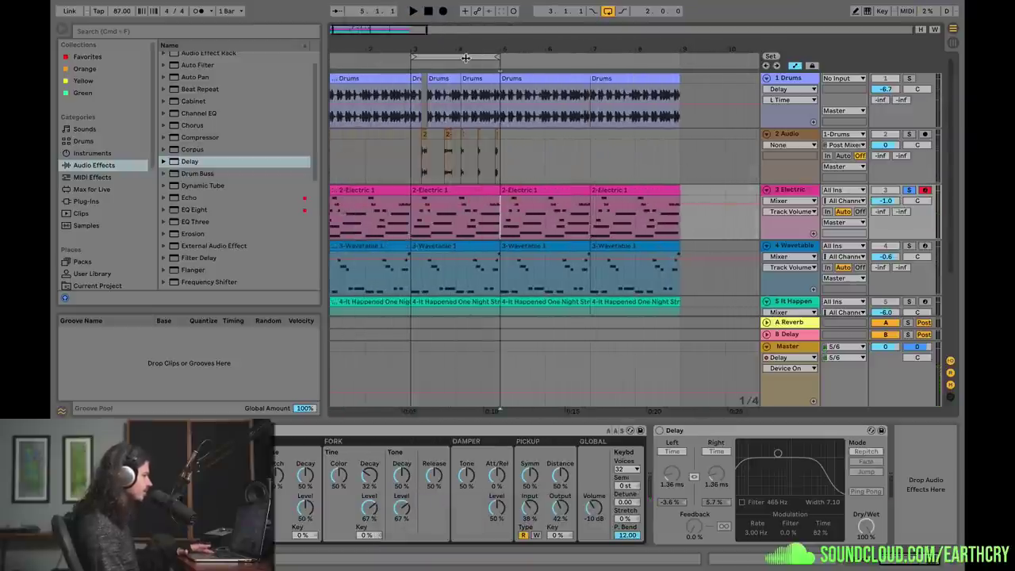
left_click_drag(473, 56, 561, 69)
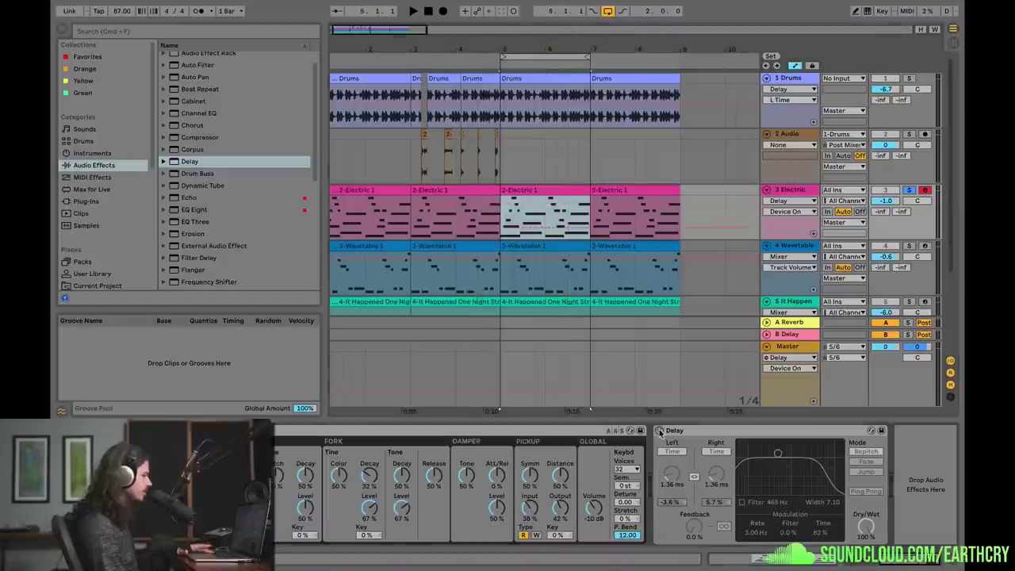
- Turn on the existing Delay on the 3 Electric track and audition the looped bars with the track soloed
left_click(659, 430)
key("space")
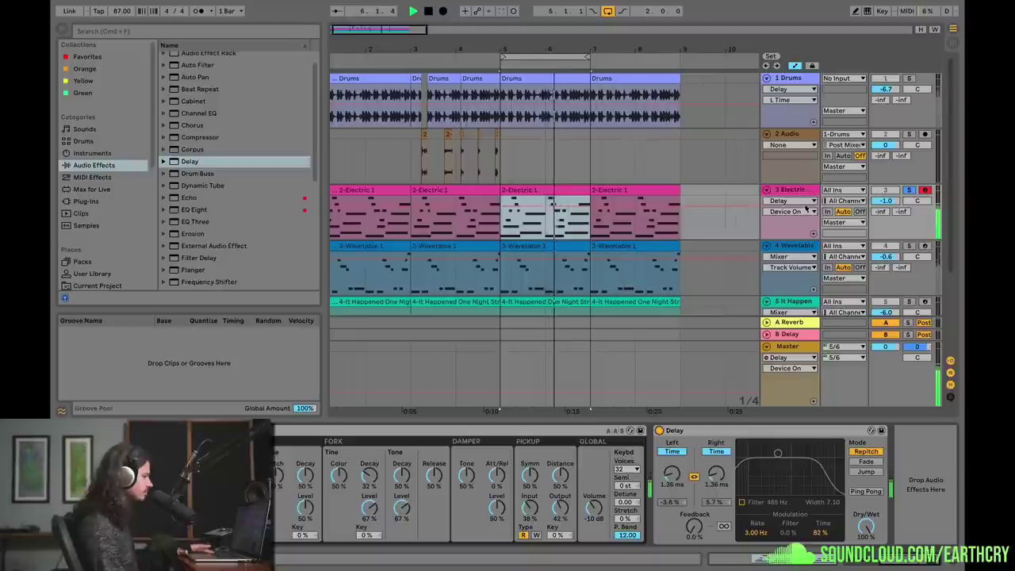
key("space")
left_click(909, 190)
left_click(909, 190)
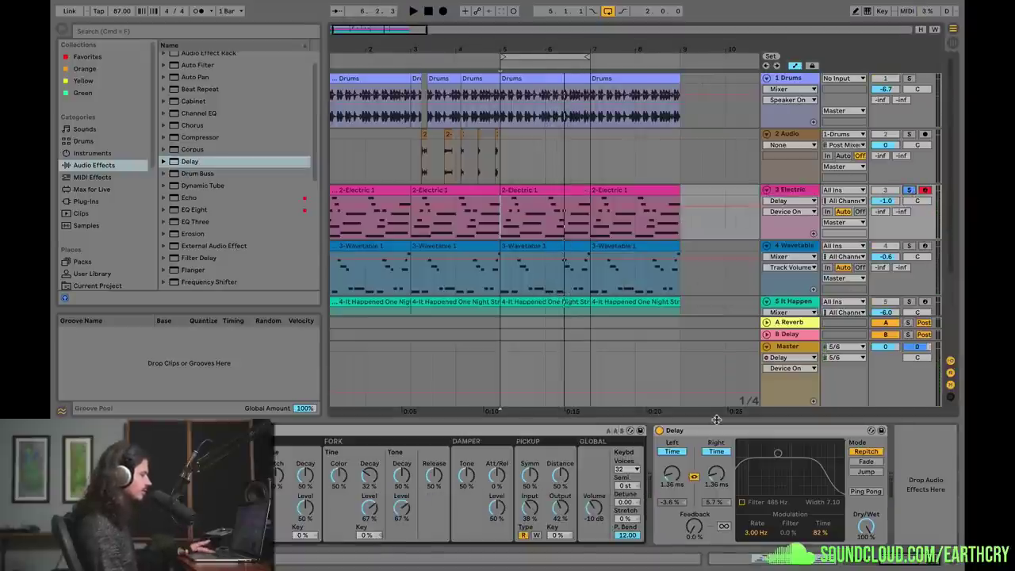
key("space")
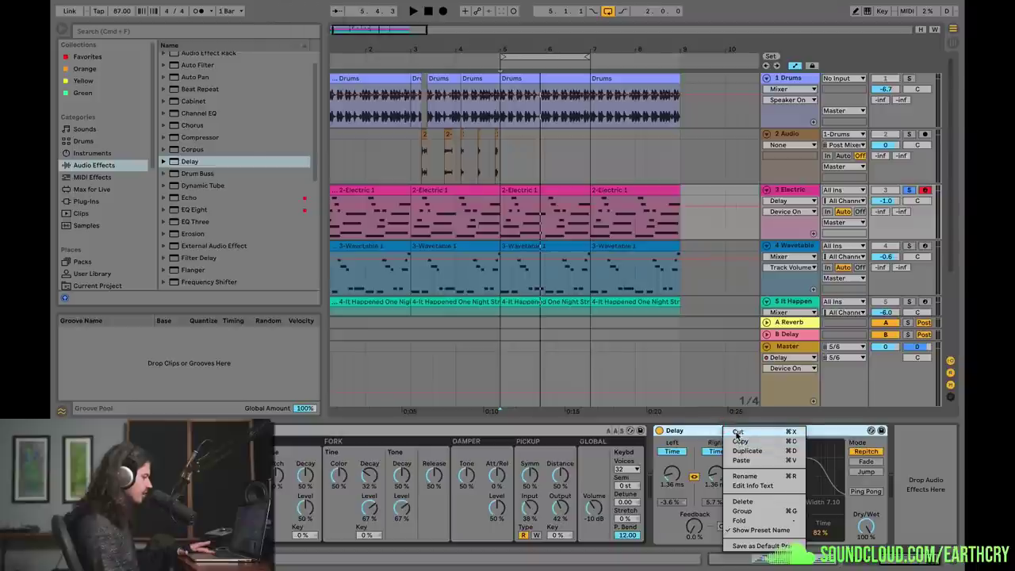
- Replace the 3 Electric track's Delay with a new one at 100% dry/wet, 0% feedback and unsynced 1.00 ms time on both sides
left_click(737, 431)
left_click_drag(176, 165, 717, 444)
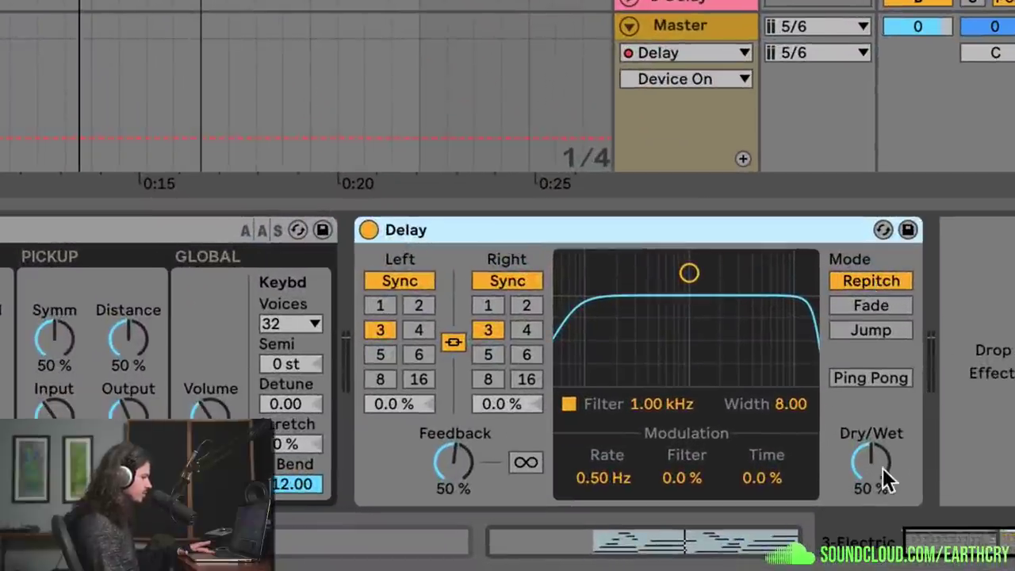
left_click_drag(878, 476, 877, 396)
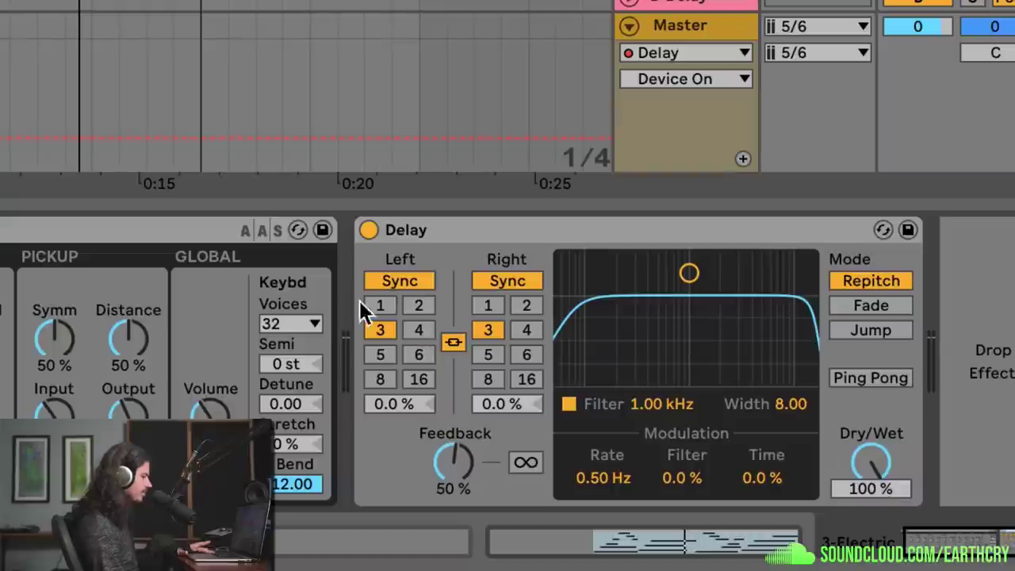
left_click(400, 281)
mouse_move(400, 334)
left_mouse_down()
mouse_move(399, 317)
mouse_move(400, 347)
left_mouse_up()
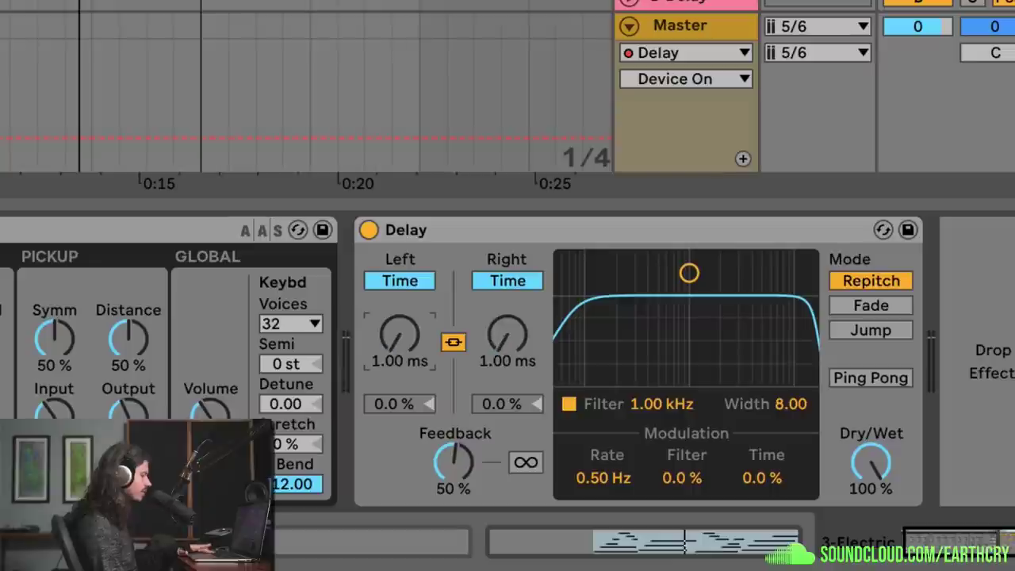
left_click_drag(458, 464, 459, 503)
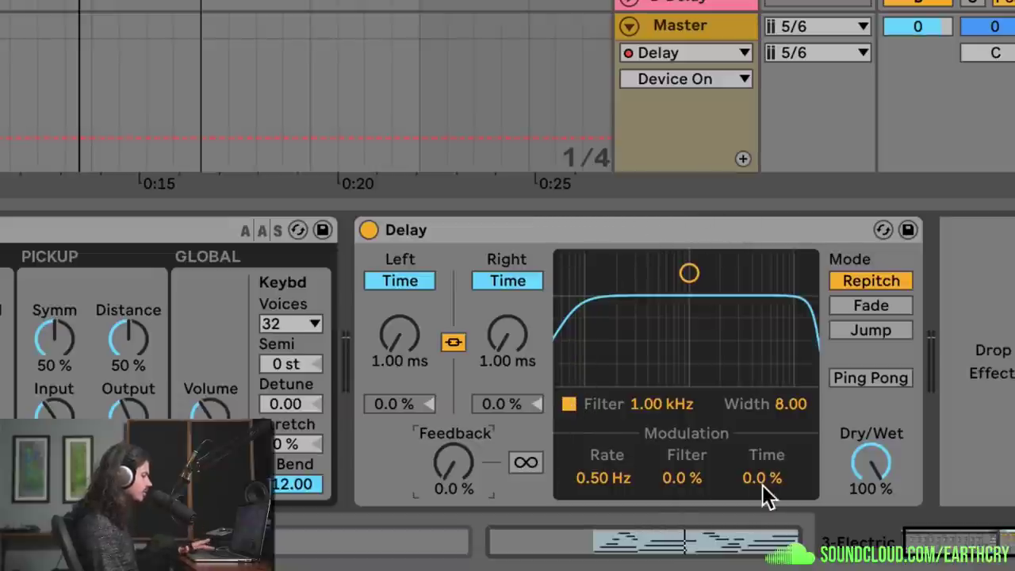
- Try 24% time modulation with a 104 ms delay time on both sides and play the electric part
left_click_drag(766, 477, 766, 471)
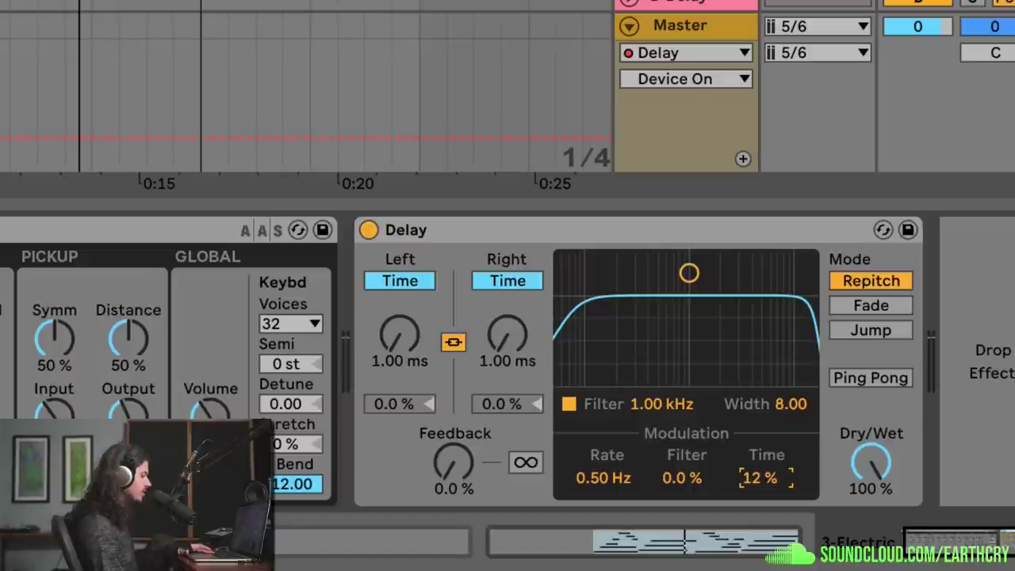
left_click_drag(765, 477, 762, 466)
left_click_drag(507, 334, 507, 307)
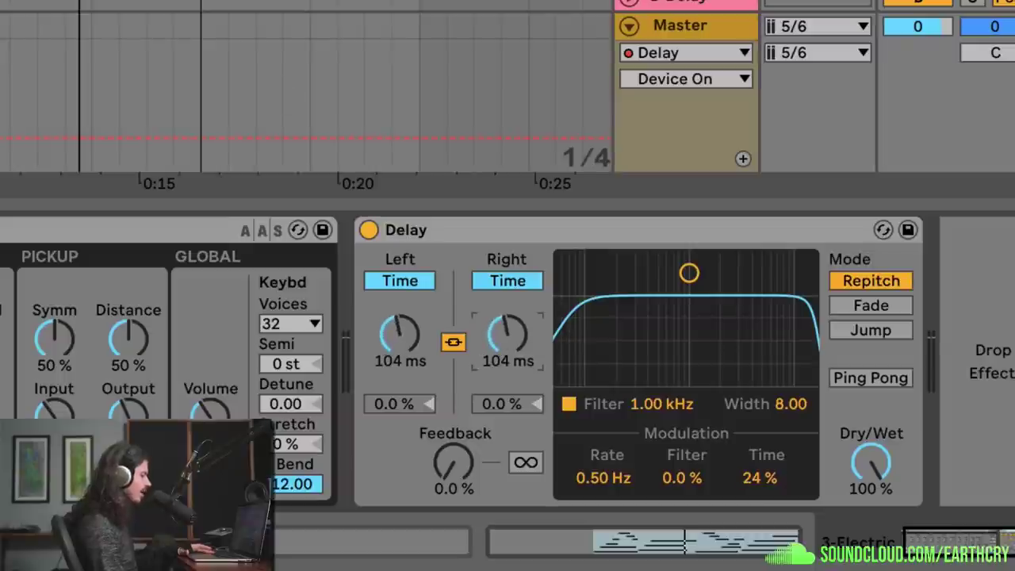
key("space")
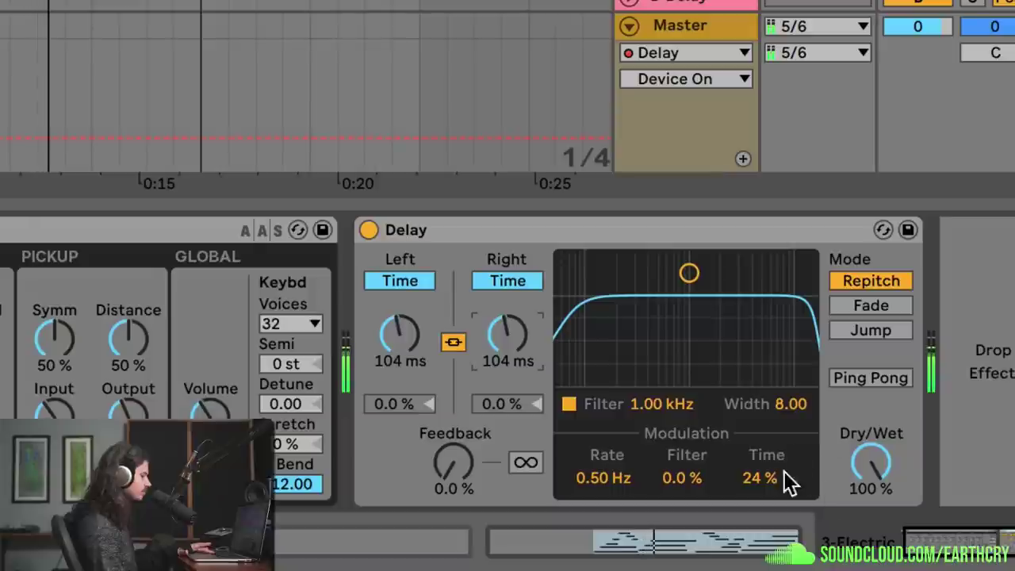
- Try a stronger wobble with 85% time modulation and a 15.1 Hz modulation rate
left_click_drag(789, 481, 789, 433)
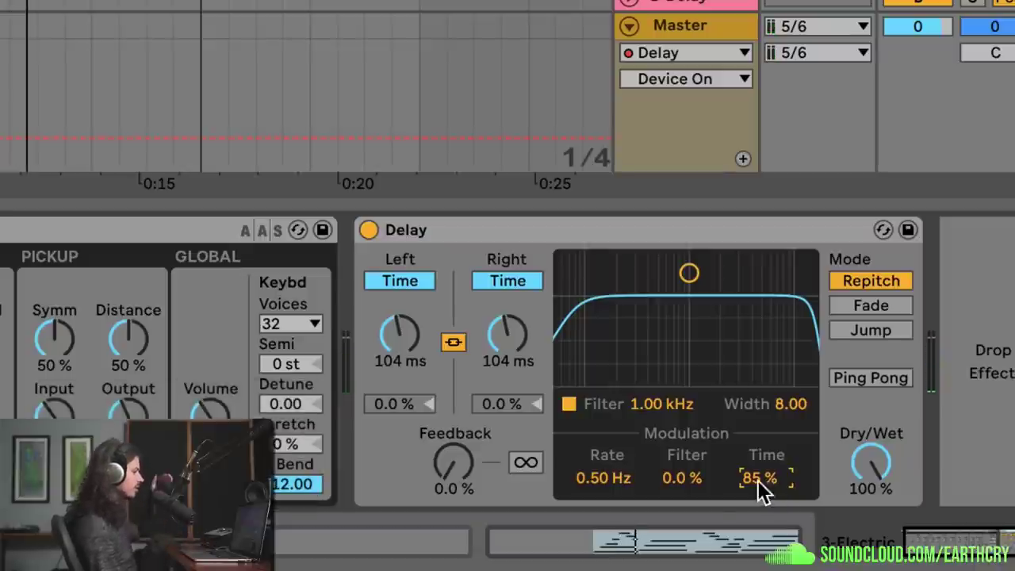
left_click_drag(596, 481, 596, 428)
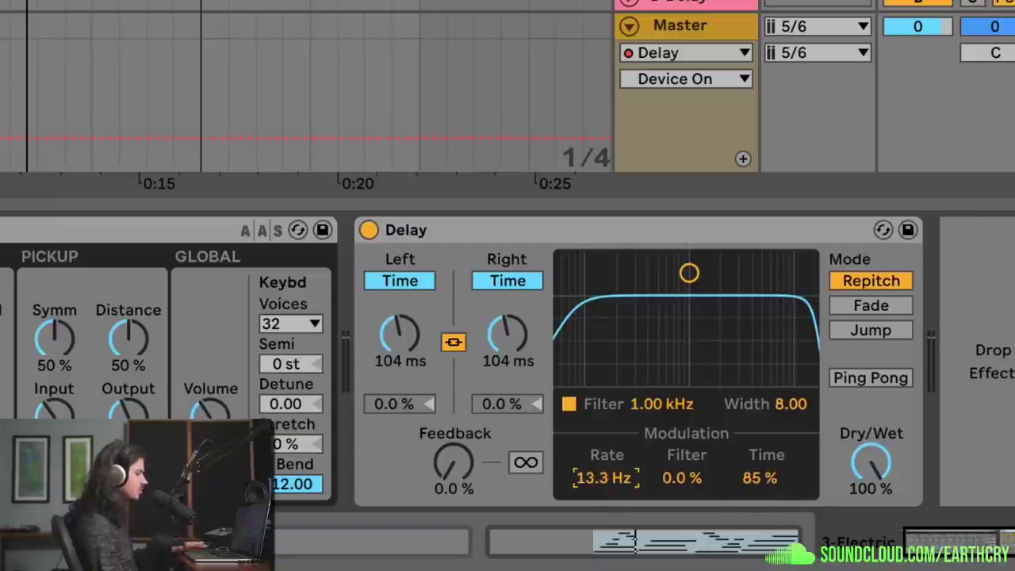
left_click_drag(606, 487, 606, 459)
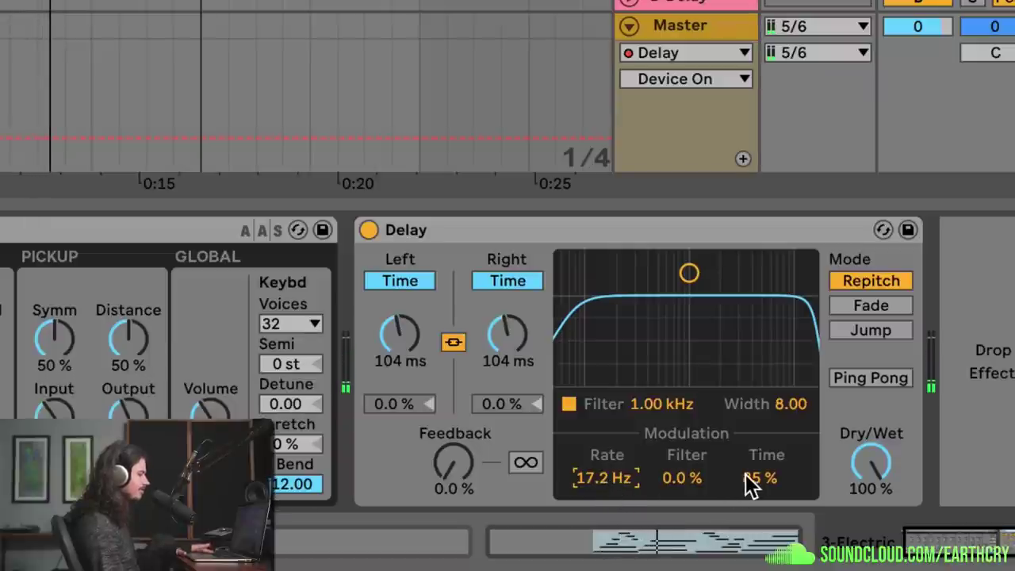
left_click_drag(625, 477, 624, 482)
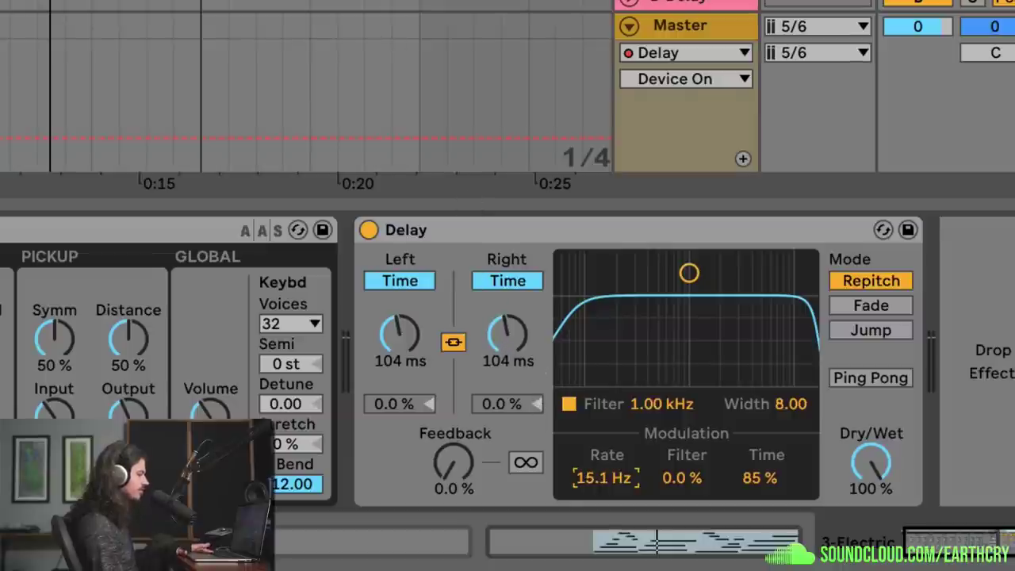
- Set the delay time to 1.00 ms, the modulation rate to 1.29 Hz and the time modulation to 88%
left_click_drag(406, 338, 406, 396)
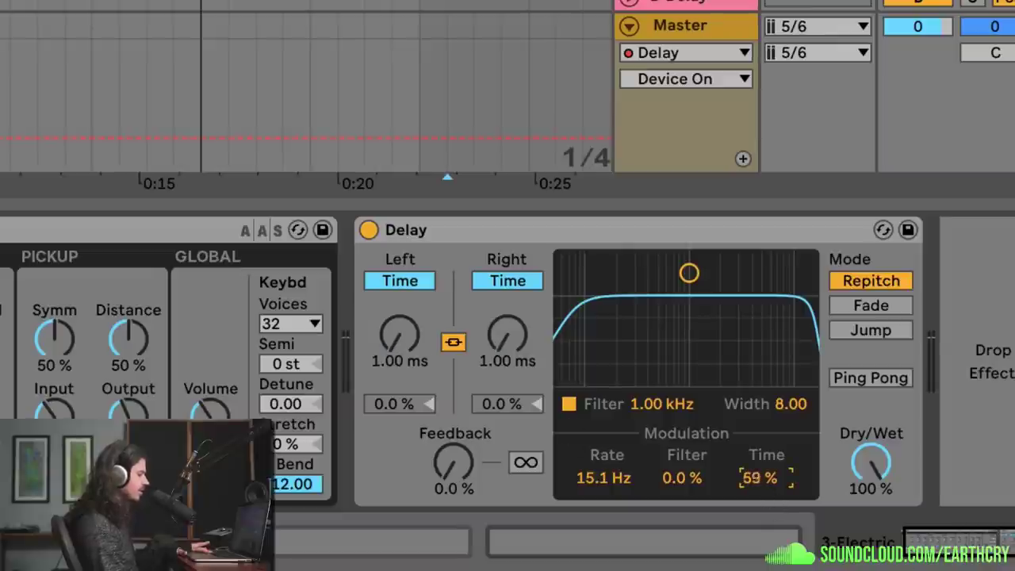
left_click_drag(606, 478, 606, 493)
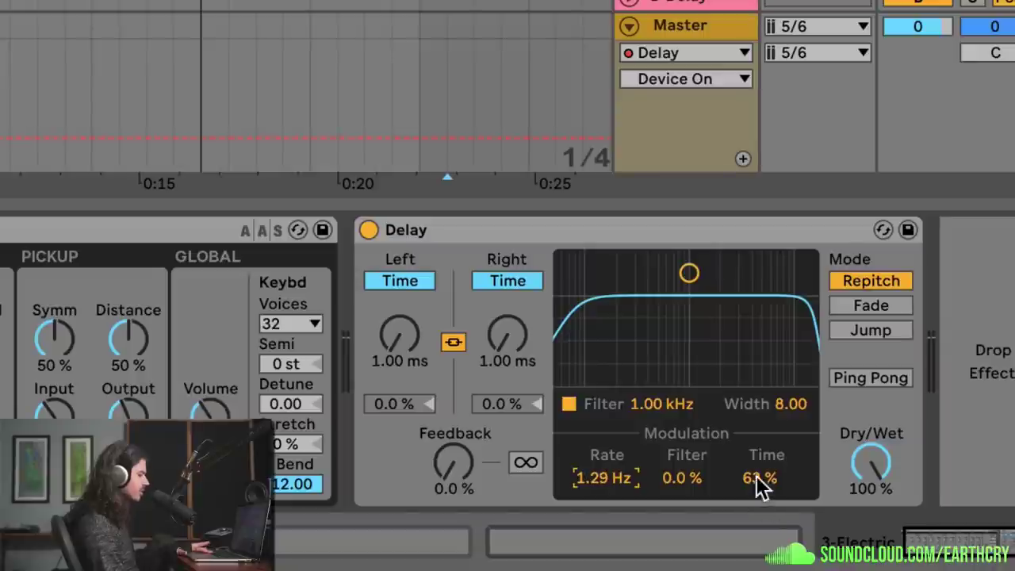
left_click_drag(766, 477, 765, 414)
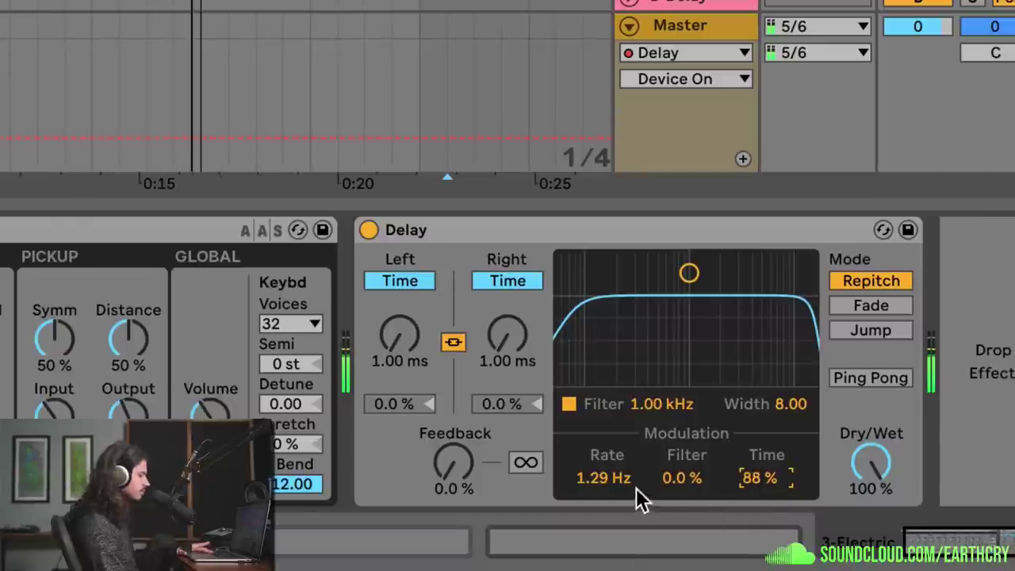
- Try a 2.17 Hz modulation rate with 92% time modulation and narrow the Delay's filter to width 3.18 around 1.12 kHz
left_click_drag(761, 479, 762, 480)
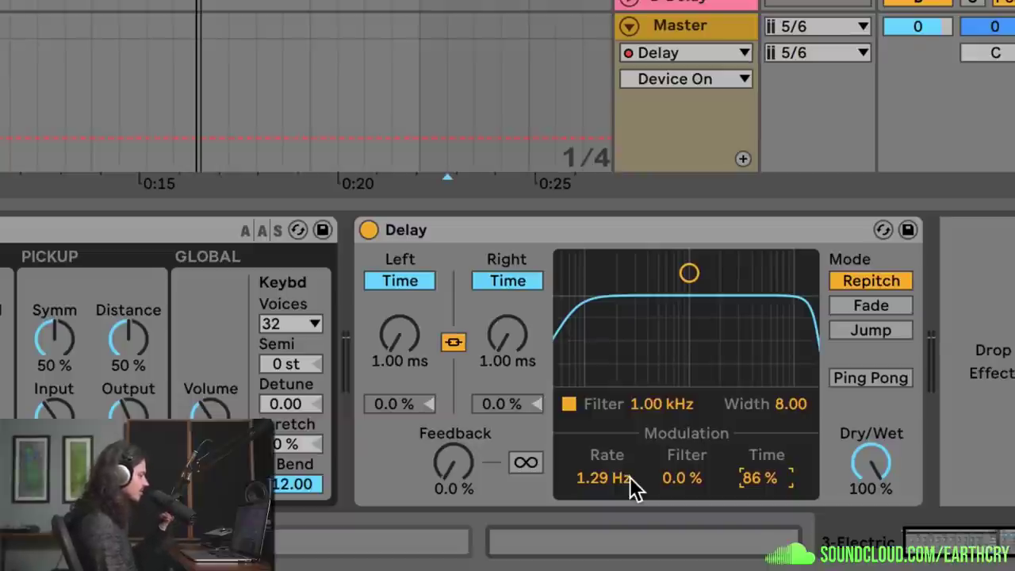
left_click_drag(615, 479, 614, 444)
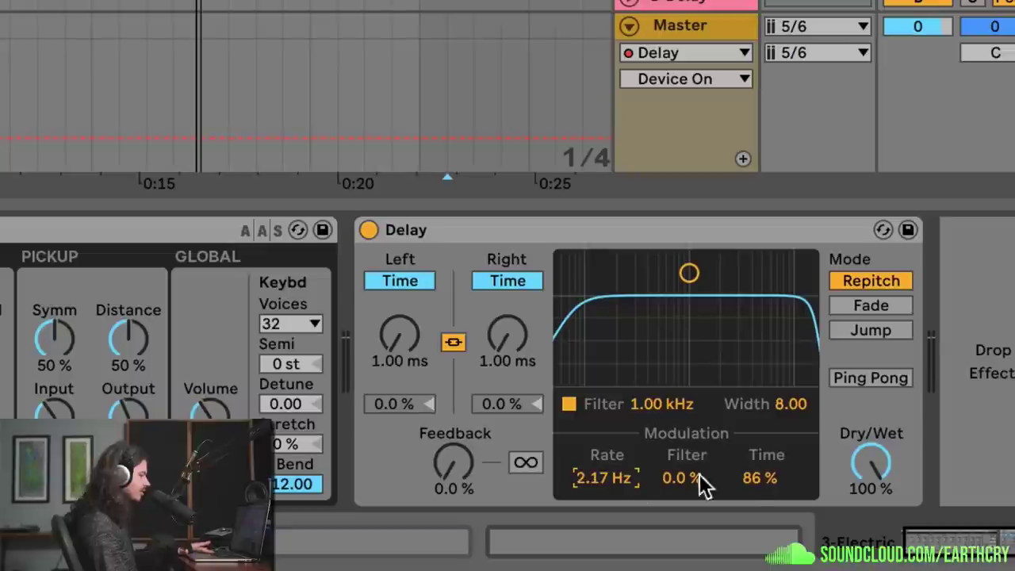
mouse_move(758, 477)
left_mouse_down()
mouse_move(757, 467)
mouse_move(753, 475)
left_mouse_up()
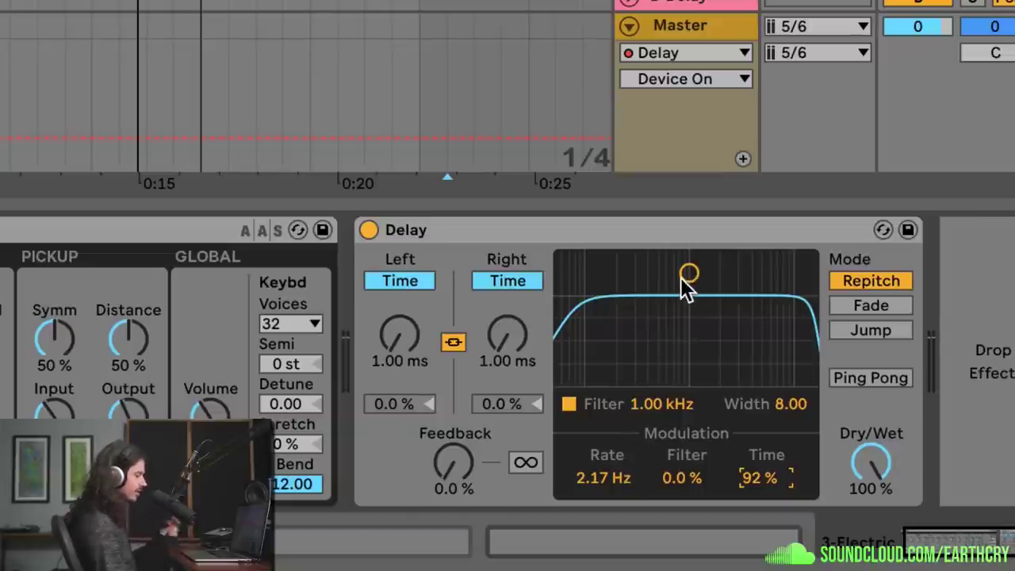
left_click_drag(688, 279, 694, 338)
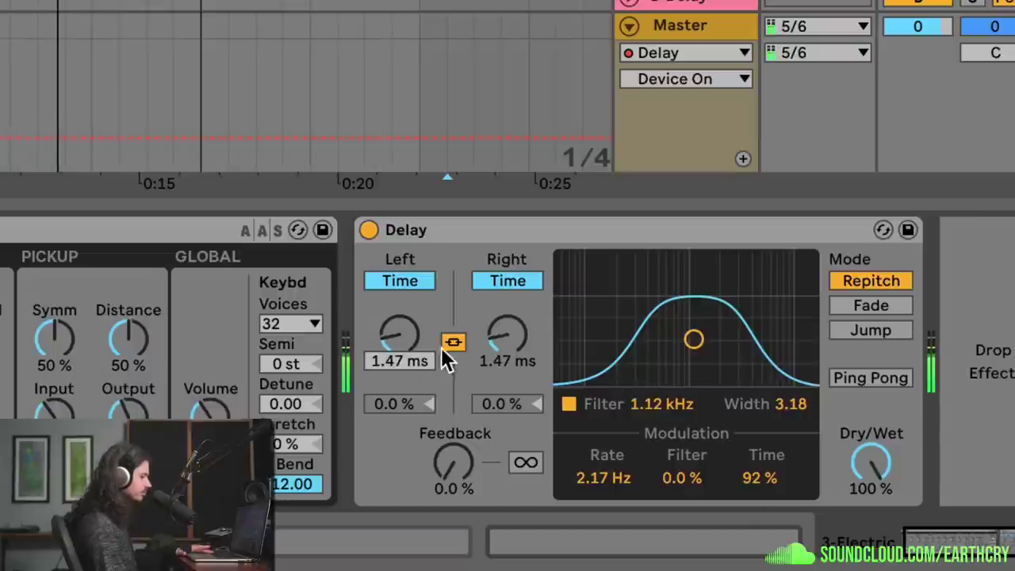
- Set the Delay to 2.25 ms on both sides with a 0.93 Hz modulation rate and a 1.34 kHz filter of width 5.42
left_click_drag(399, 334, 400, 311)
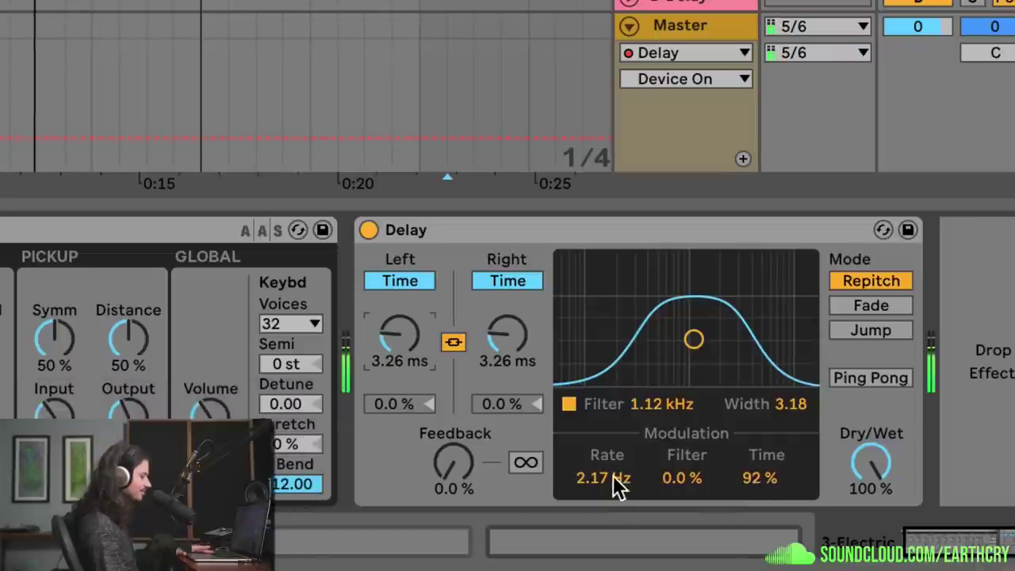
left_click_drag(612, 477, 612, 512)
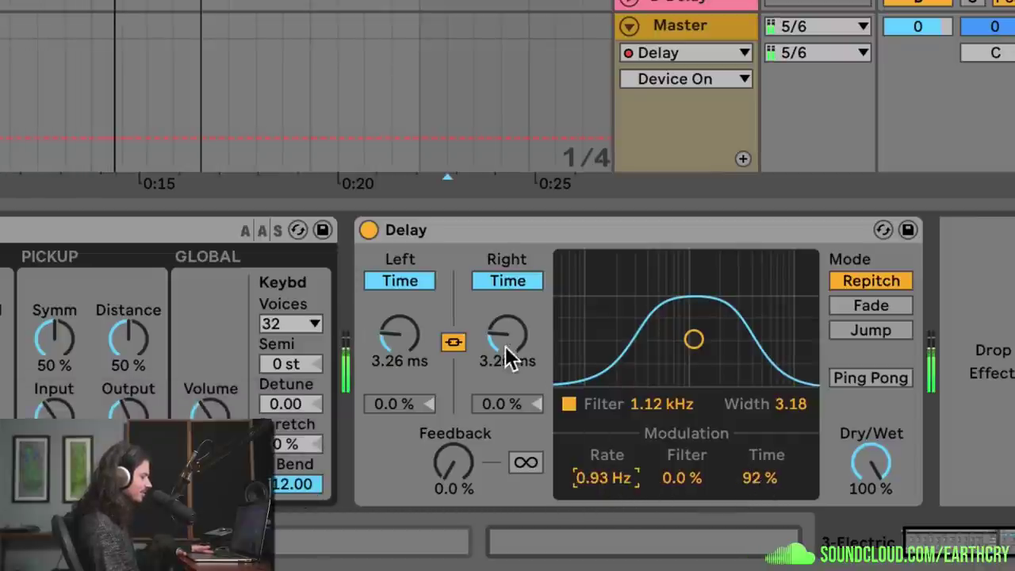
left_click(522, 366)
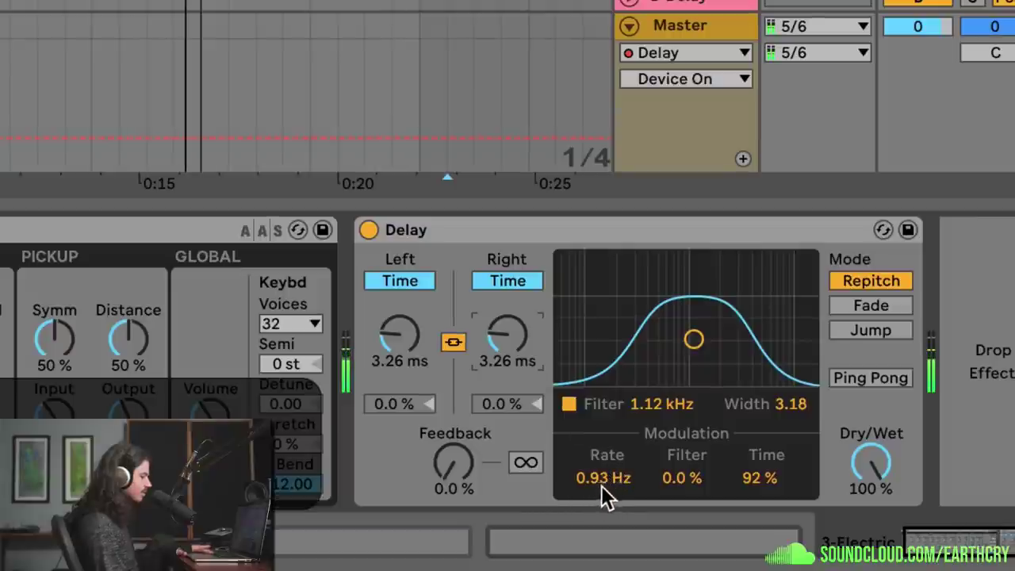
left_click_drag(524, 379, 524, 390)
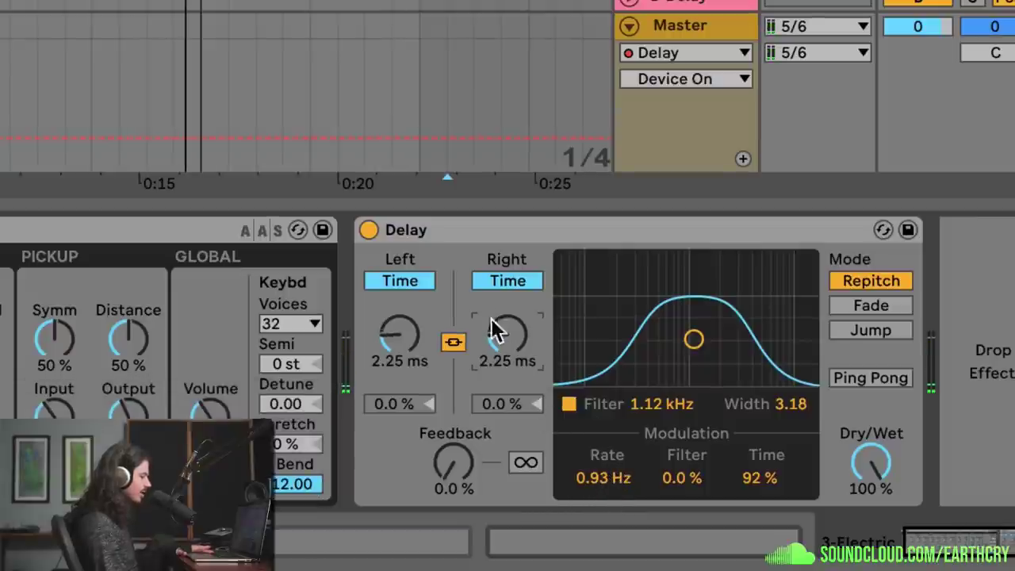
left_click_drag(690, 343, 700, 309)
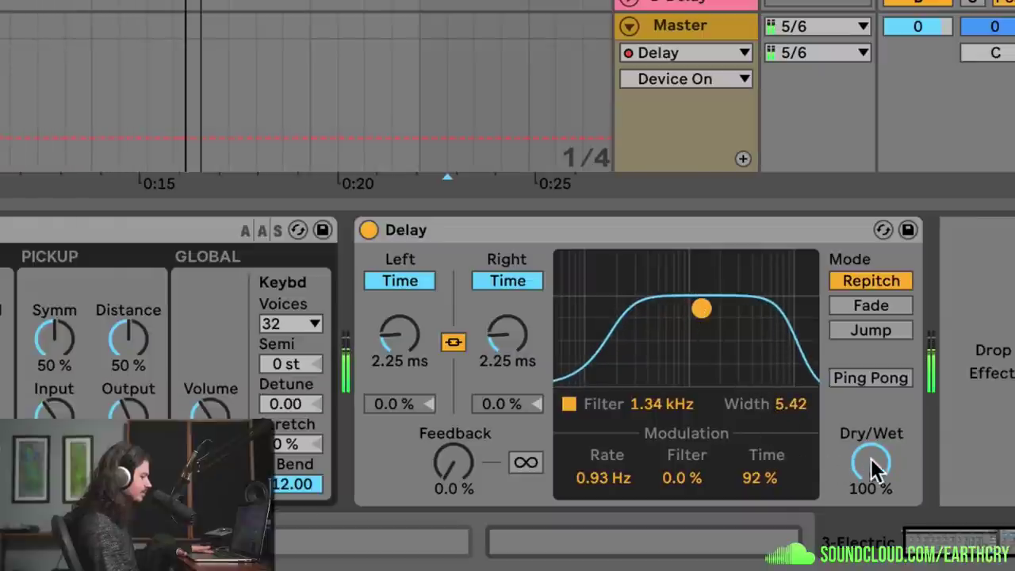
- Try dry/wet mixes of 44% and 48% on the Delay and return it to 100%
left_click_drag(872, 466, 872, 488)
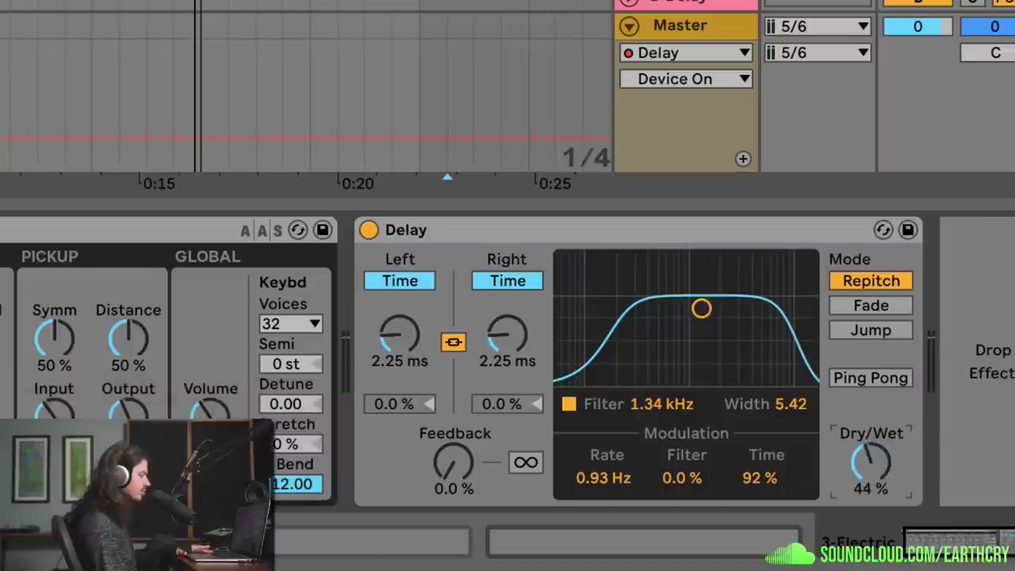
left_click_drag(872, 475, 872, 482)
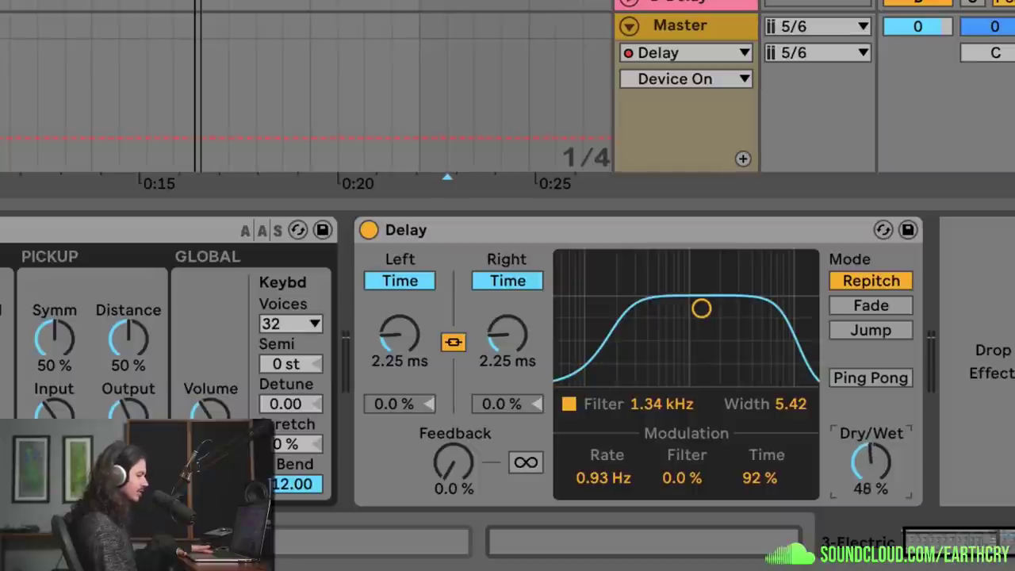
left_click_drag(867, 456, 872, 422)
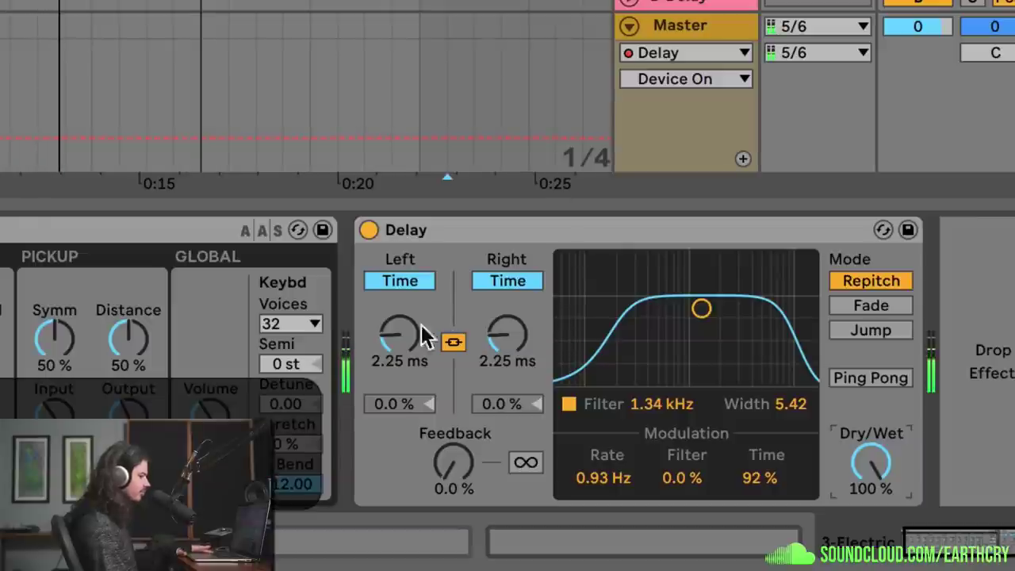
- Set the delay time to 4.83 ms on both sides and the time modulation to 73%
left_click_drag(421, 324, 421, 299)
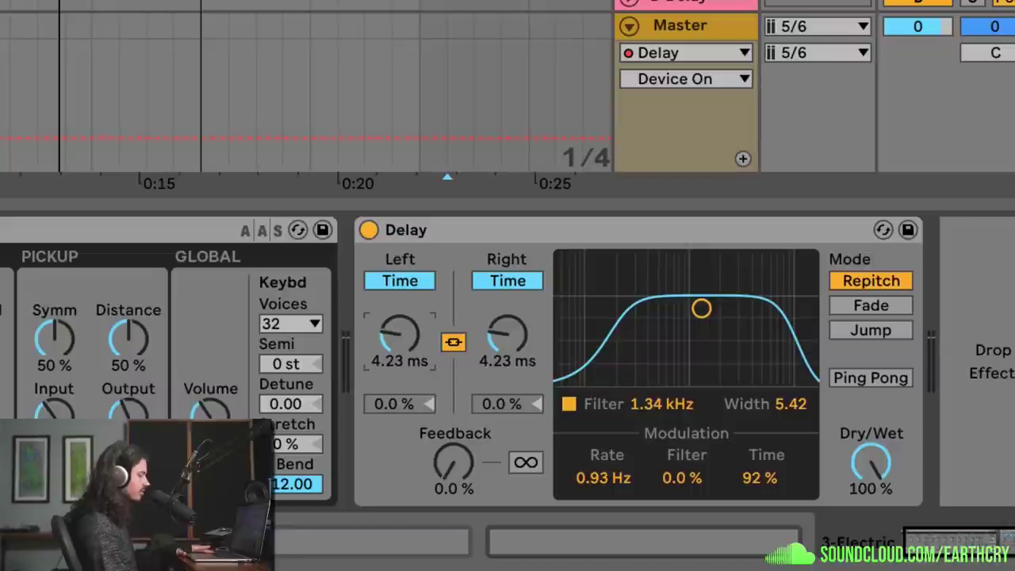
left_click_drag(758, 477, 749, 412)
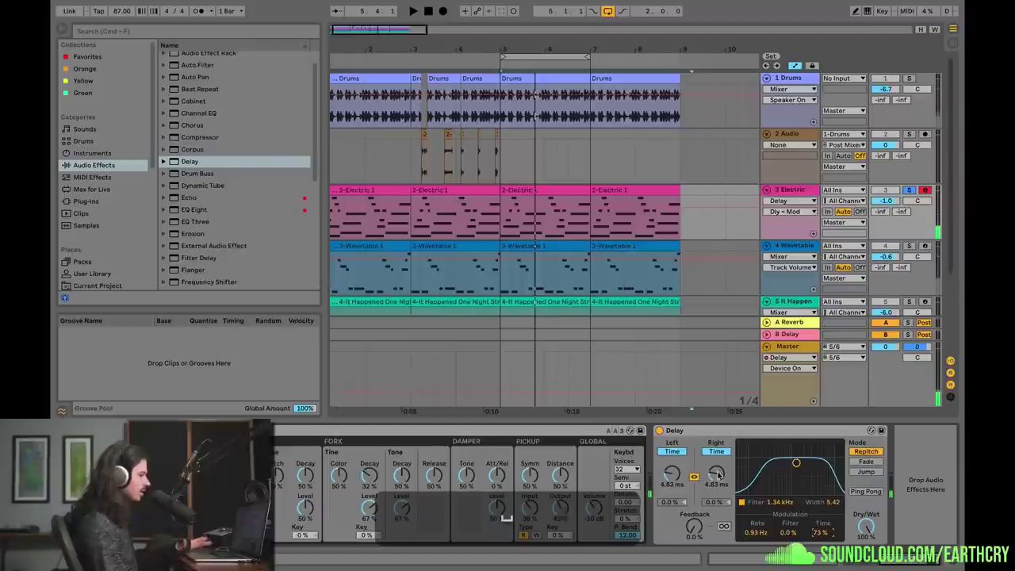
- Insert an audio track below 3 Electric and set its audio input to 3-Electric
right_click(791, 190)
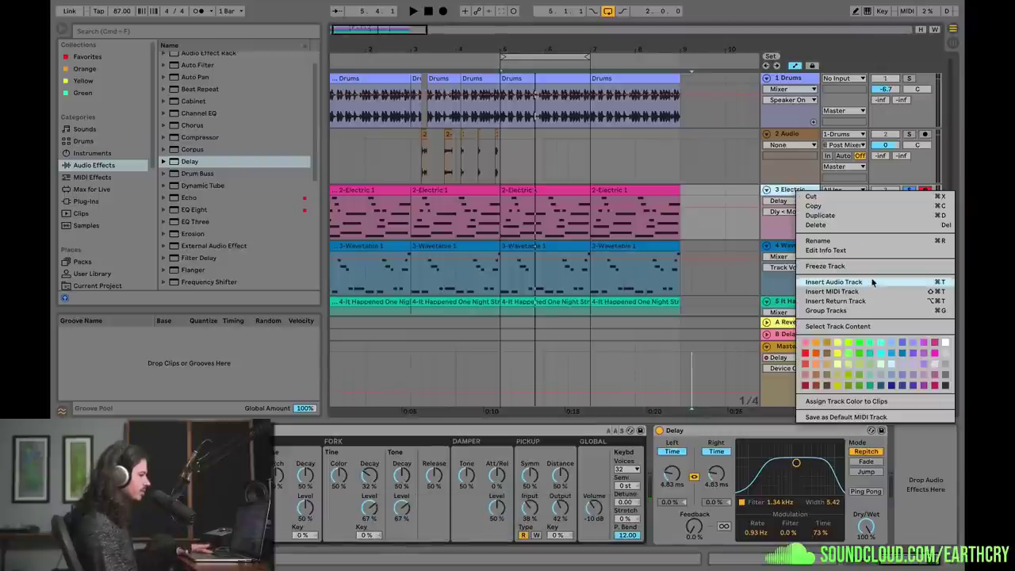
left_click(872, 281)
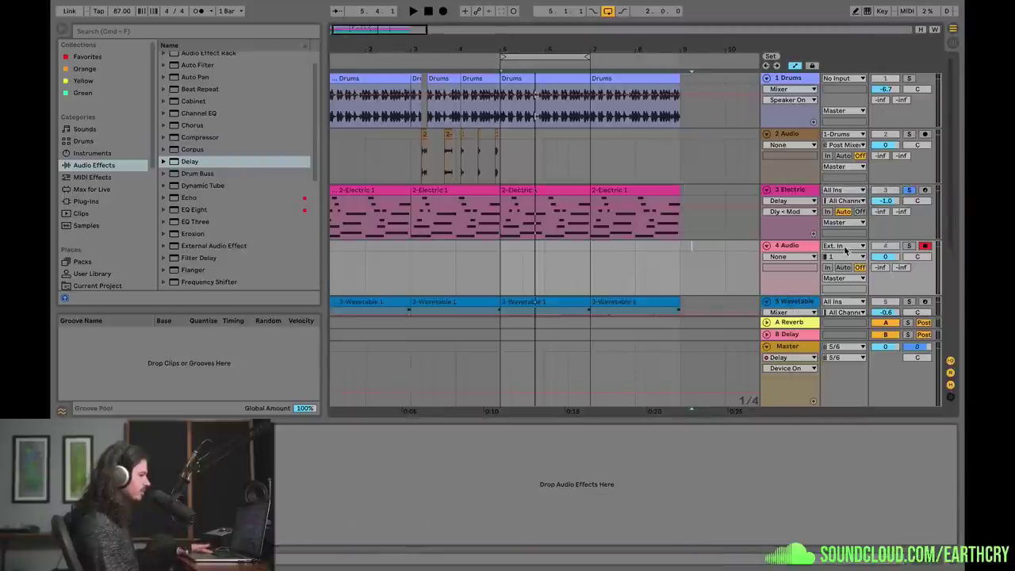
left_click(844, 247)
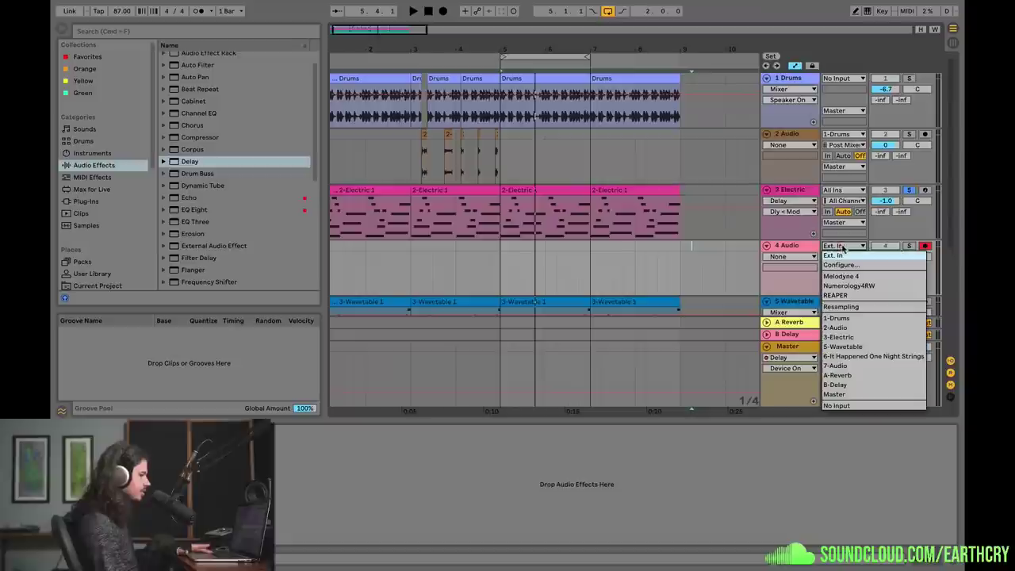
left_click(862, 336)
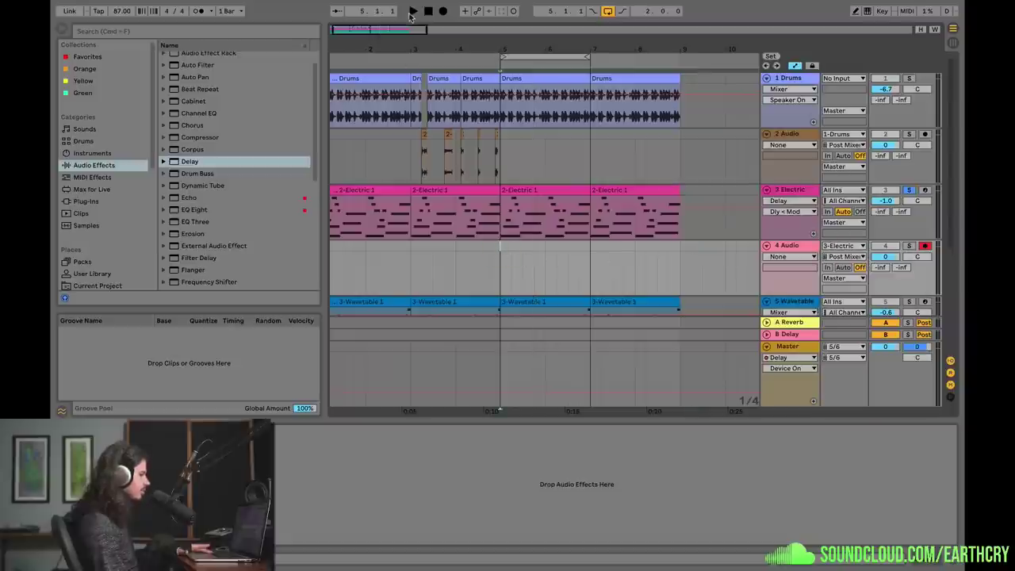
- Record the wobbling electric part onto the 4 Audio track across the looped two bars from bar 5
left_click(442, 11)
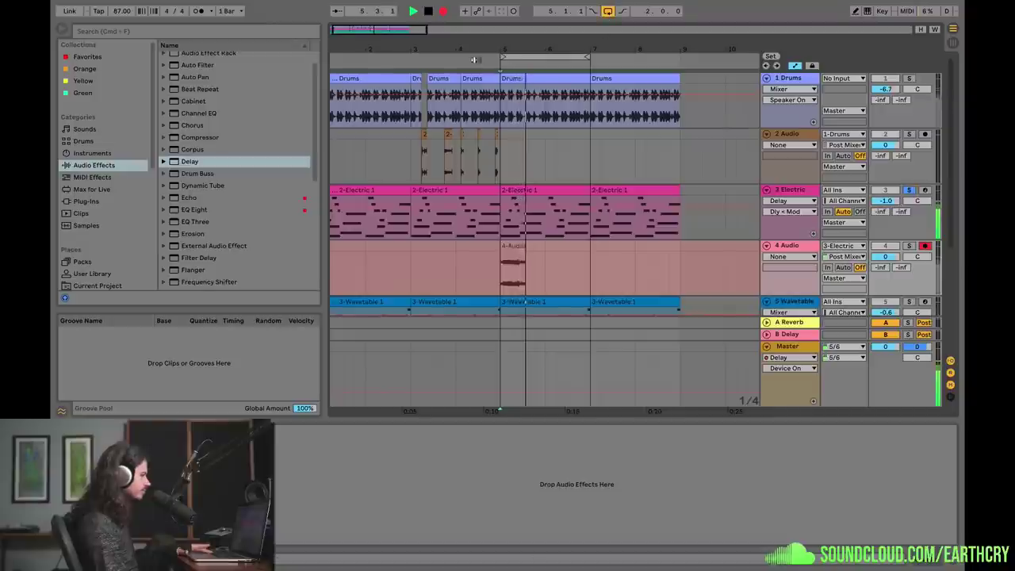
left_click_drag(475, 49, 476, 166)
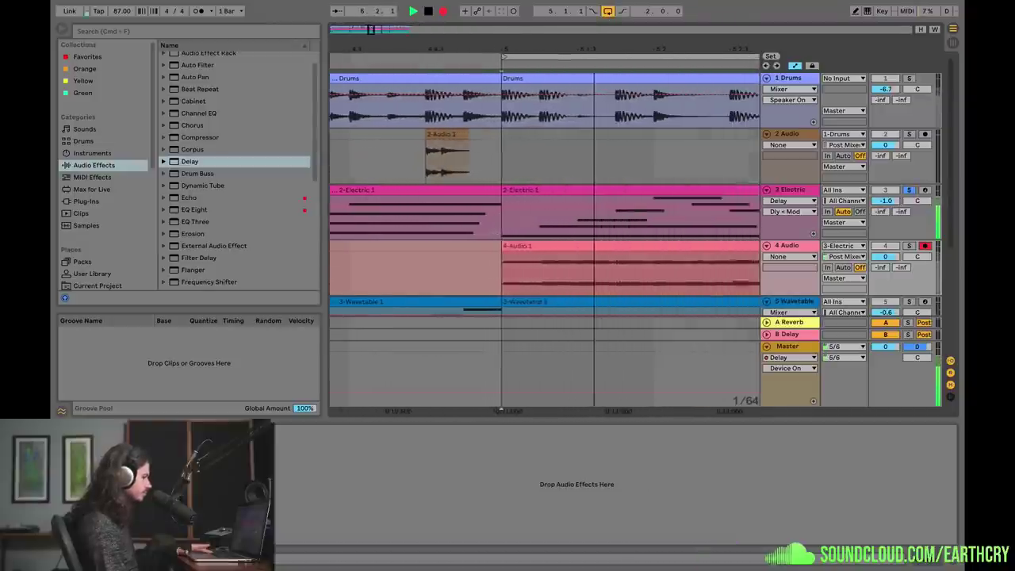
key("space")
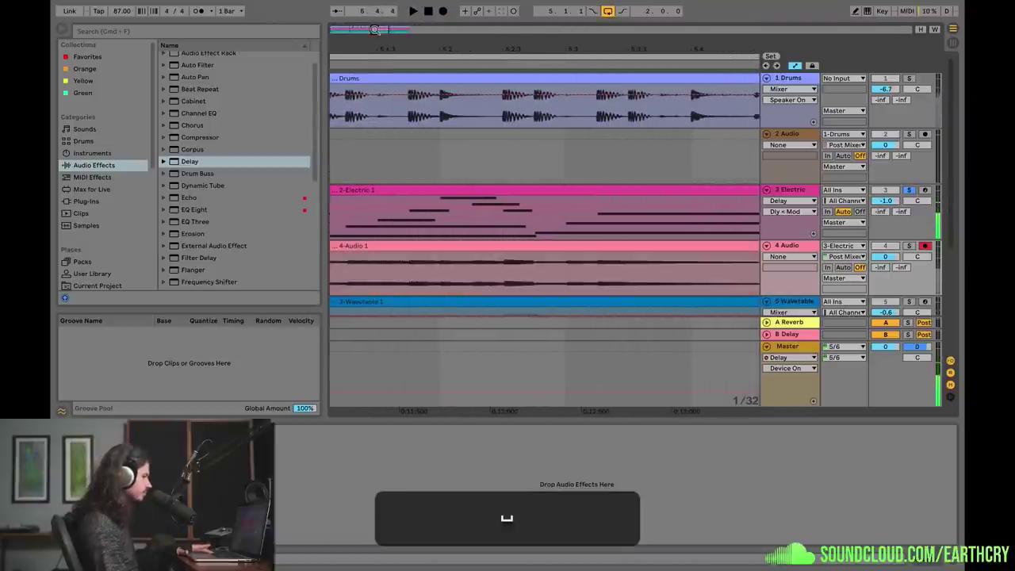
left_click_drag(374, 29, 369, 7)
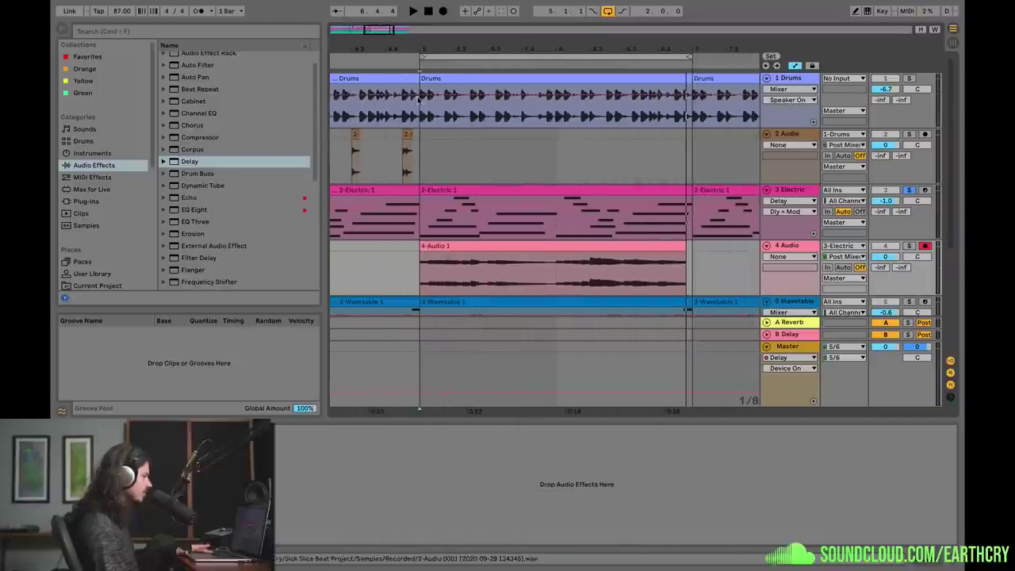
- Open the recorded 4-Audio clip and set its 1.1.1 position at the point where the sound begins
left_click(811, 190)
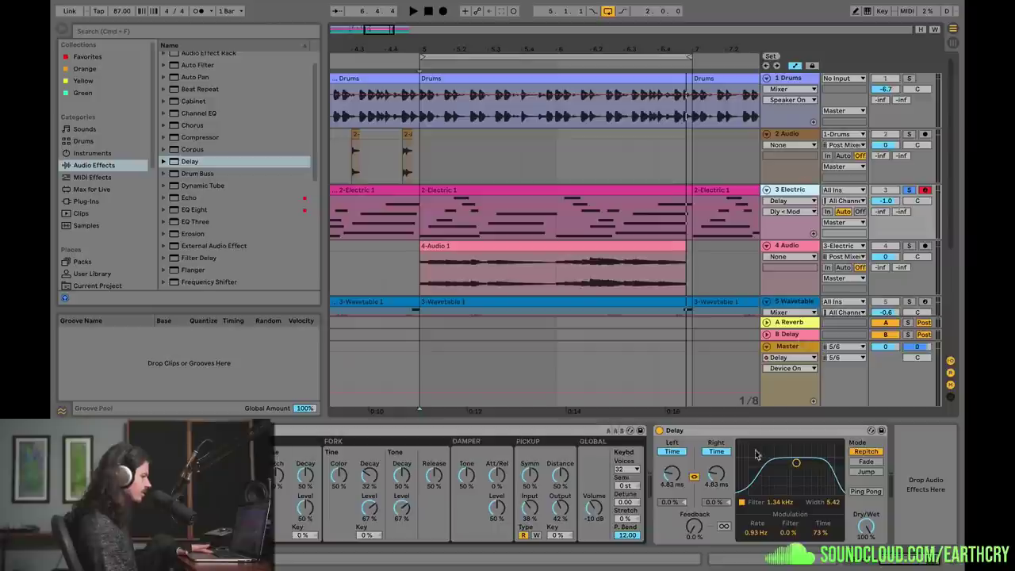
left_click(779, 251)
left_click_drag(379, 30, 382, 43)
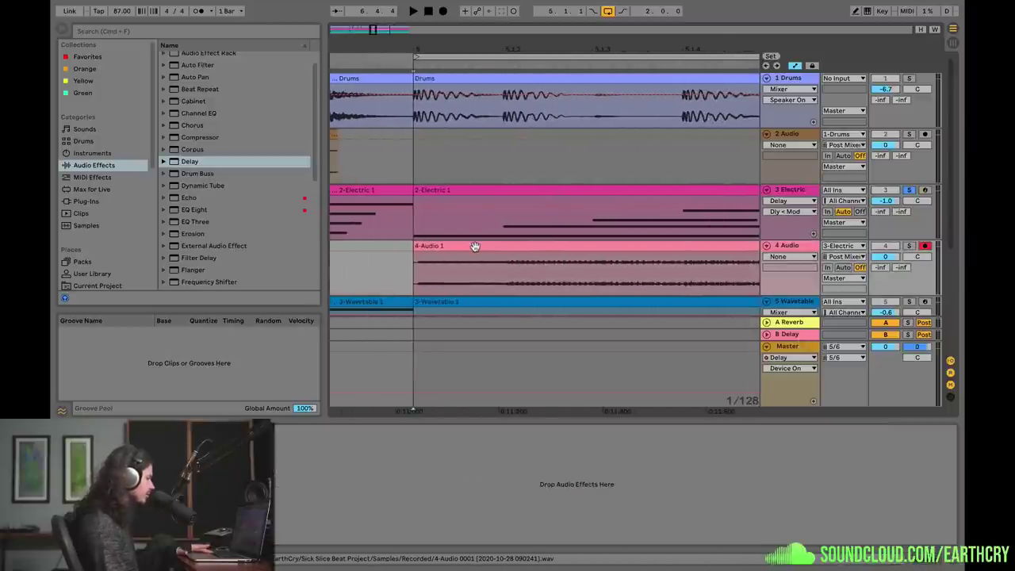
left_click(445, 247)
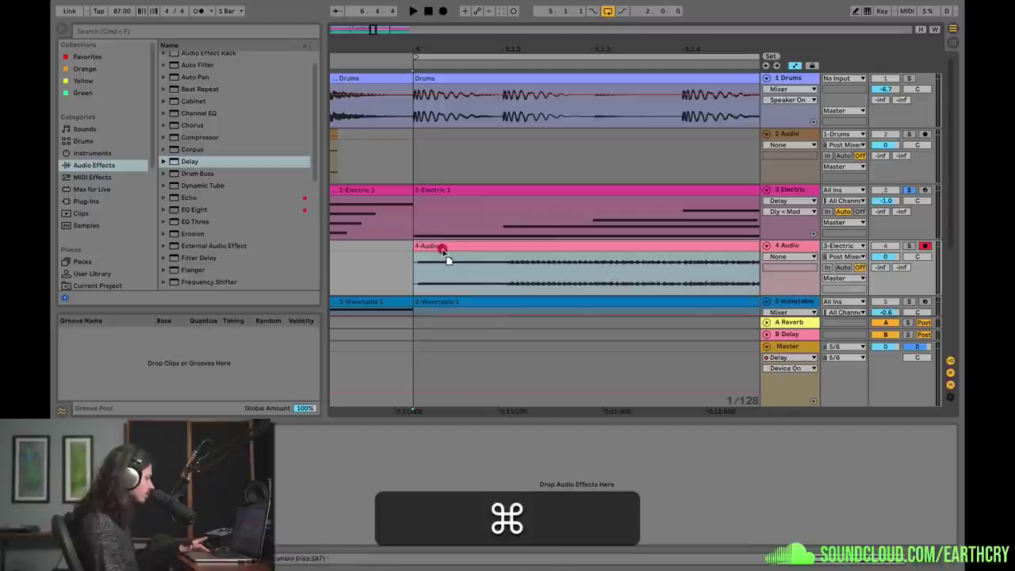
key("ctrl+z")
double_click(441, 247)
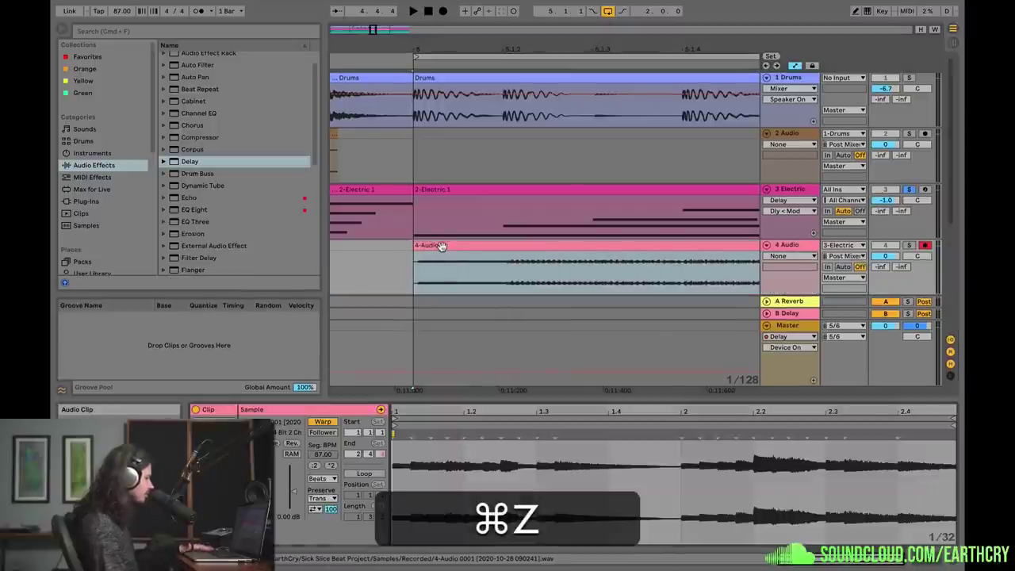
left_click_drag(405, 446, 405, 515)
right_click(418, 435)
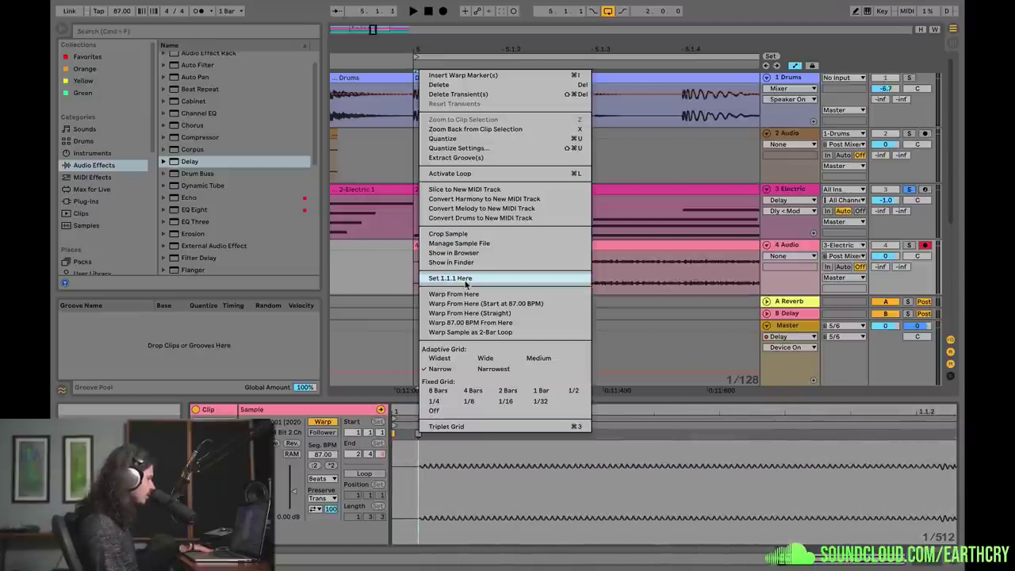
left_click(441, 279)
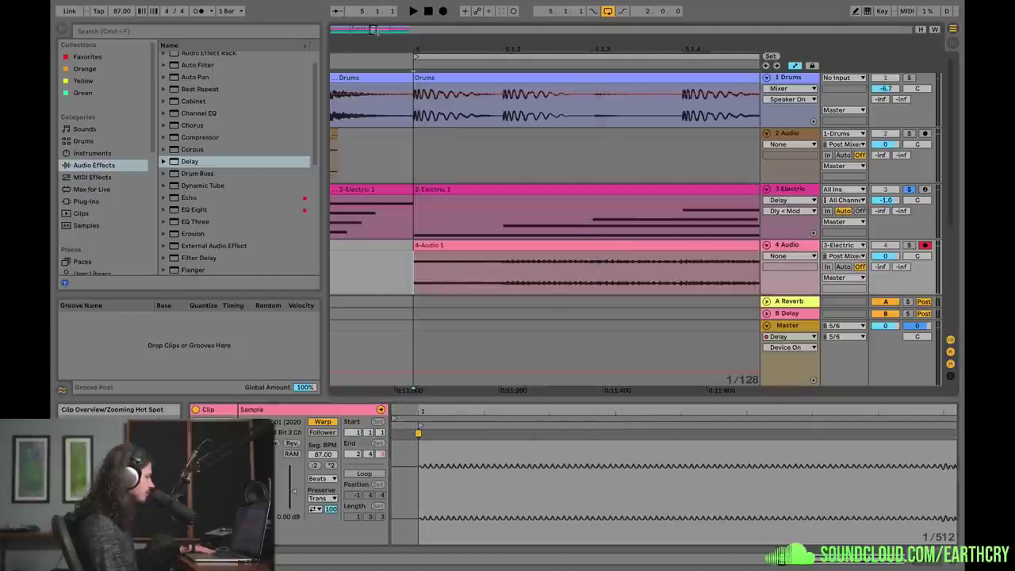
- Unsolo and mute the 3 Electric track and play the resampled audio together with the other tracks
left_click(909, 245)
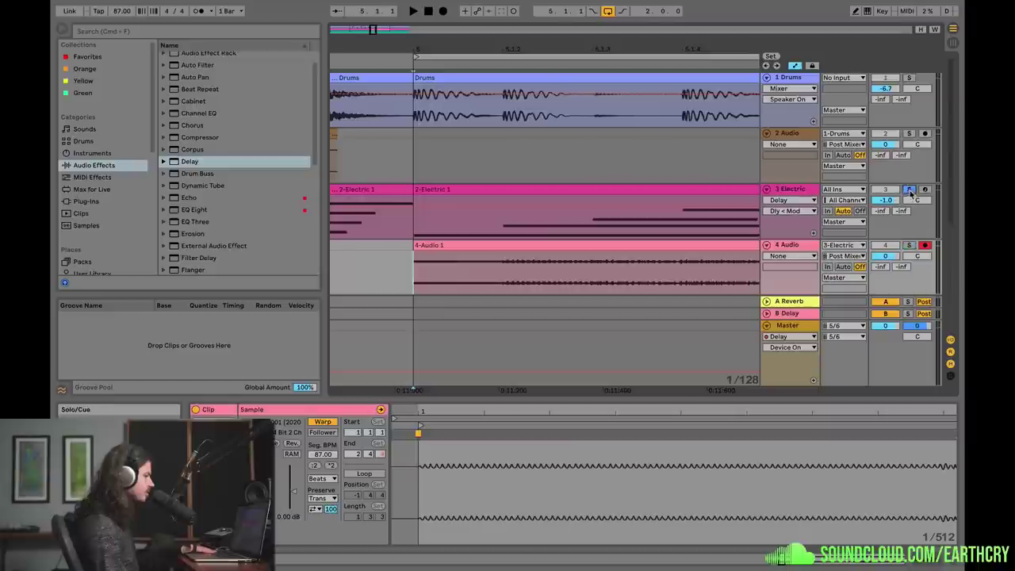
left_click(883, 190)
left_click(425, 210)
key("space")
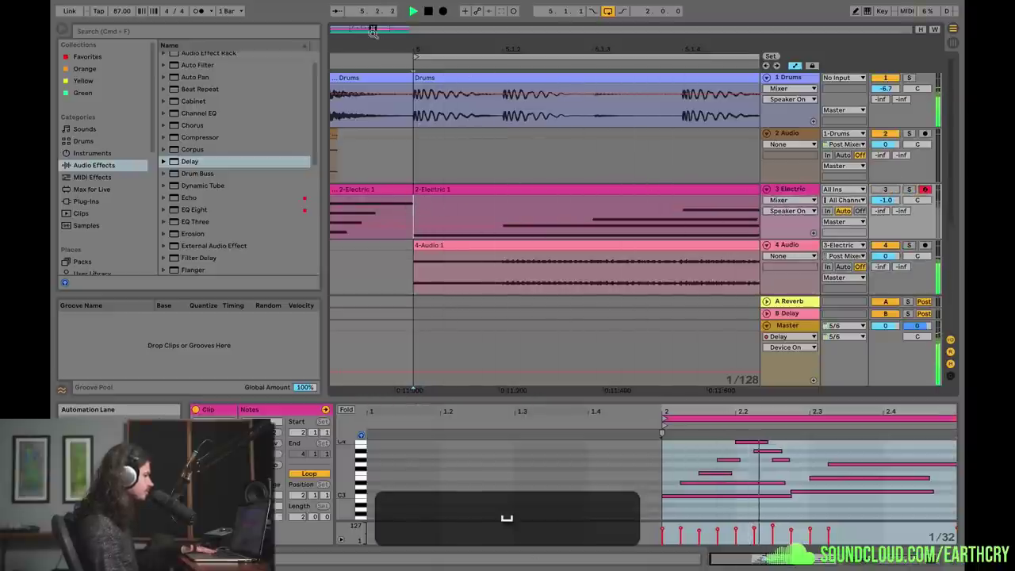
left_click_drag(373, 29, 373, 10)
key("space")
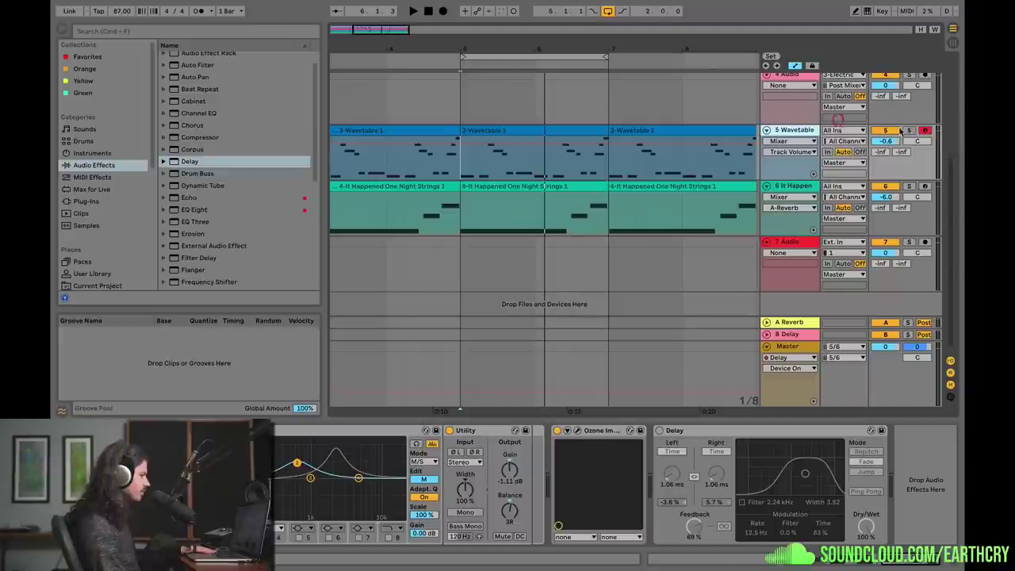
- Solo the 5 Wavetable track and play it with its Delay switched off
left_click(907, 130)
key("space")
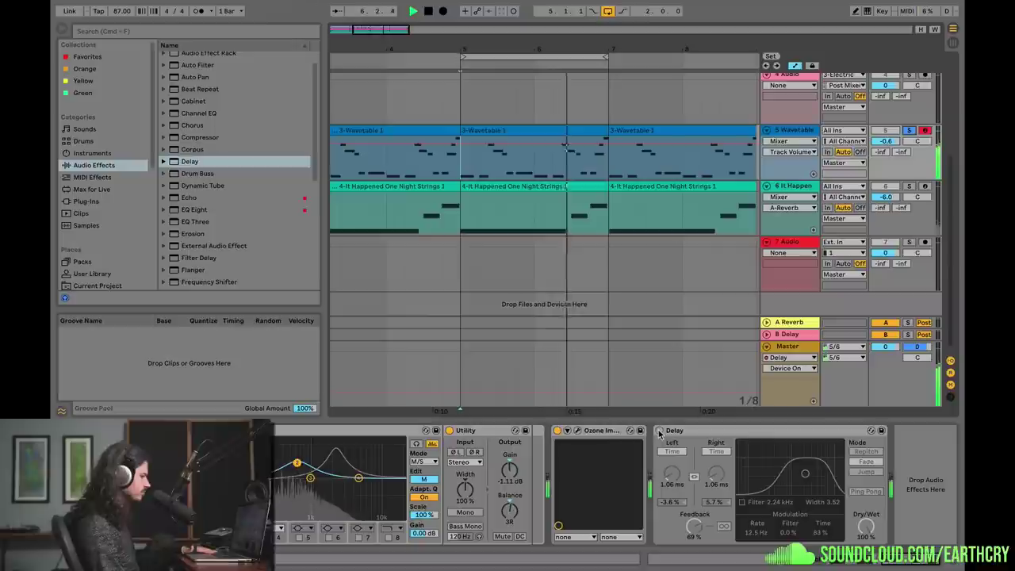
key("space")
- Turn on the 5 Wavetable track's Delay and adjust its linked delay time to 1.04 ms during playback
left_click(659, 430)
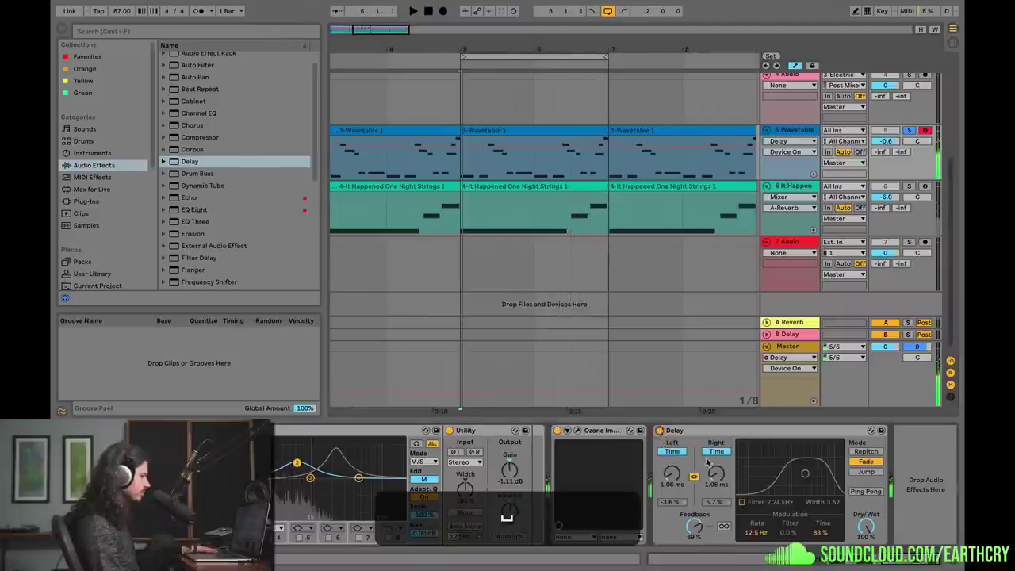
key("space")
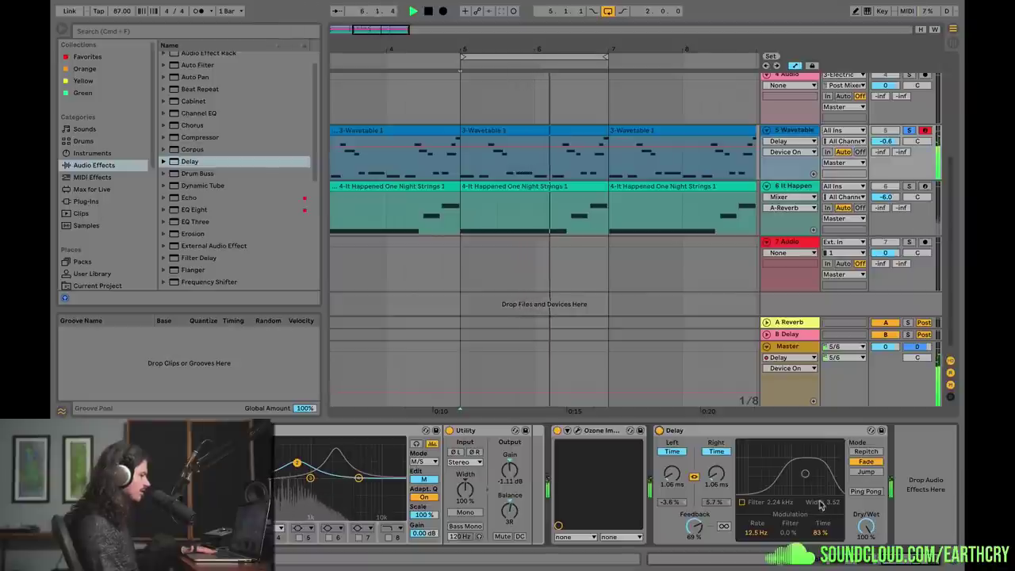
left_click_drag(672, 474, 672, 444)
key("space")
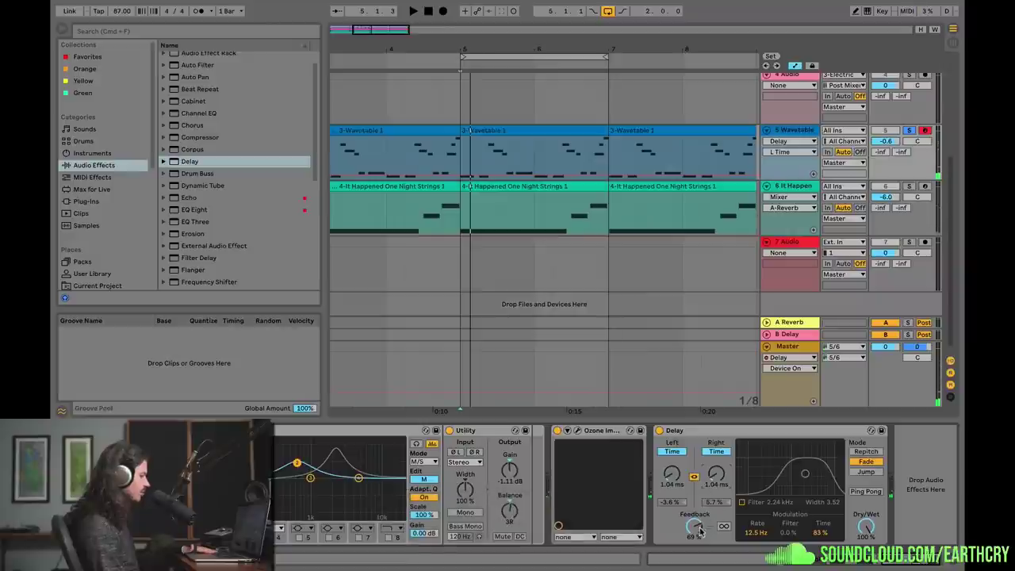
- Try Repitch mode on the 5 Wavetable track's Delay and return it to Fade mode
left_click(865, 451)
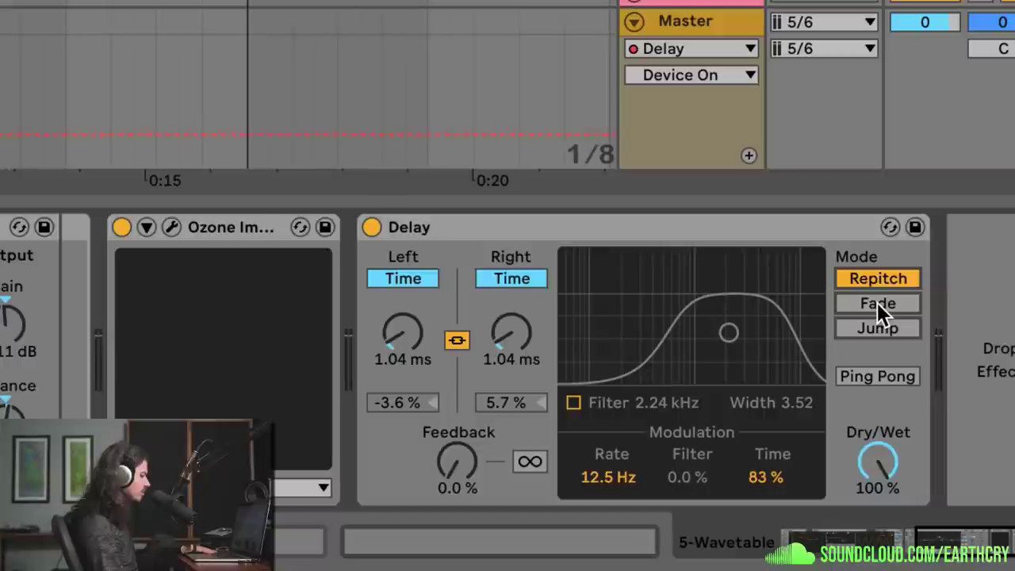
left_click(866, 461)
left_click(877, 302)
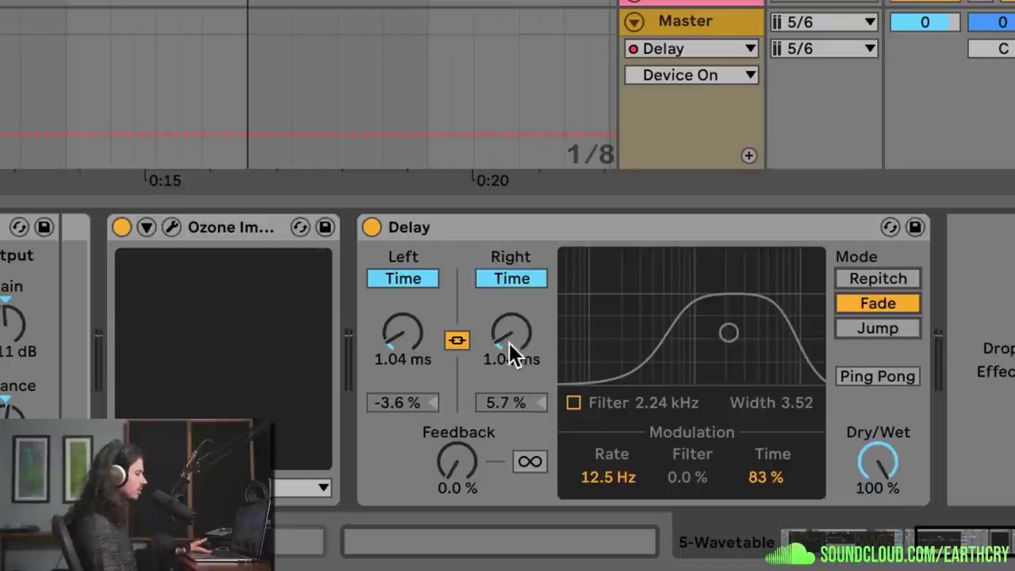
- Set the Delay's time modulation to 0% and vary the linked delay time between about 1.06 and 1.12 ms
left_click_drag(499, 330, 499, 324)
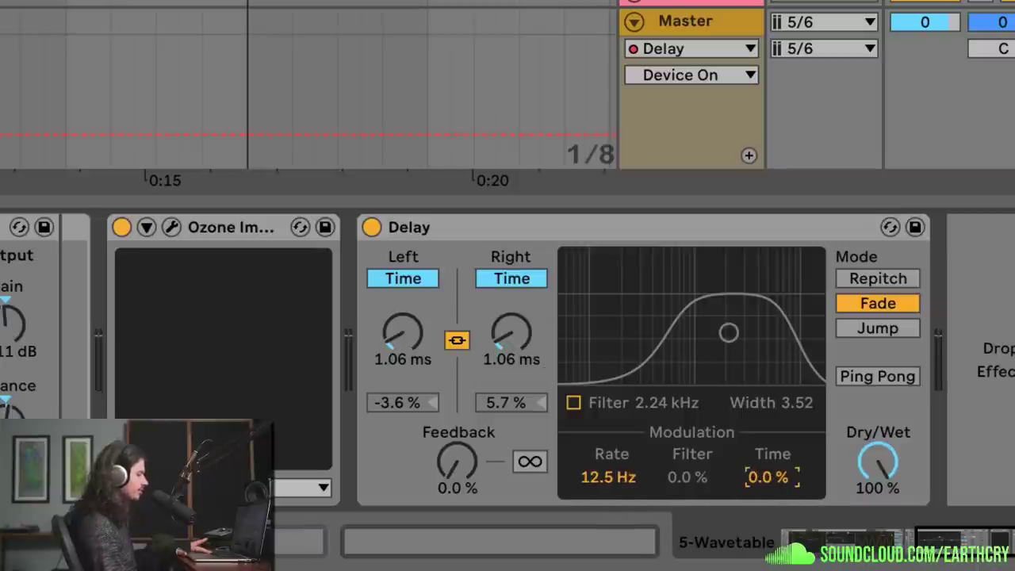
mouse_move(512, 336)
left_mouse_down()
mouse_move(512, 252)
mouse_move(512, 333)
left_mouse_up()
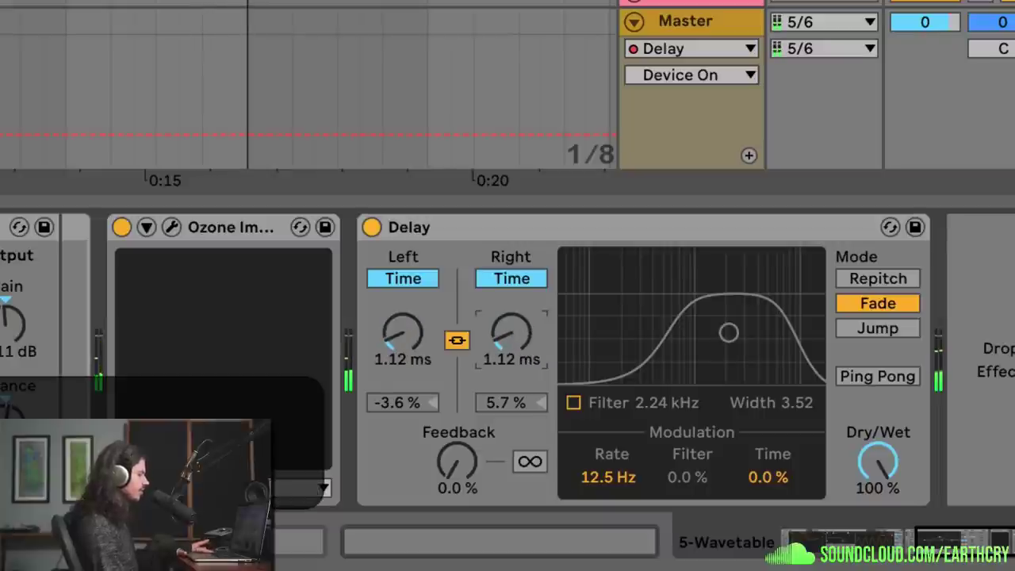
mouse_move(512, 333)
left_mouse_down()
mouse_move(512, 294)
mouse_move(512, 337)
mouse_move(512, 293)
mouse_move(517, 325)
left_mouse_up()
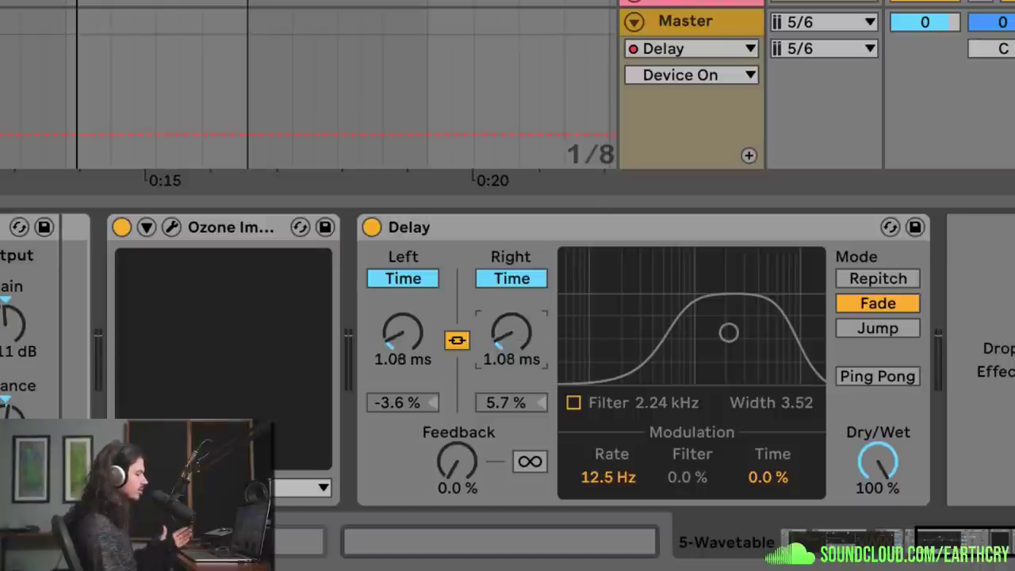
mouse_move(510, 333)
left_mouse_down()
mouse_move(510, 262)
mouse_move(518, 340)
mouse_move(511, 321)
left_mouse_up()
- Raise the Delay's time modulation to 100% and its linked delay time to 6.28 ms during playback
left_click_drag(765, 476, 765, 435)
left_click_drag(537, 360, 536, 436)
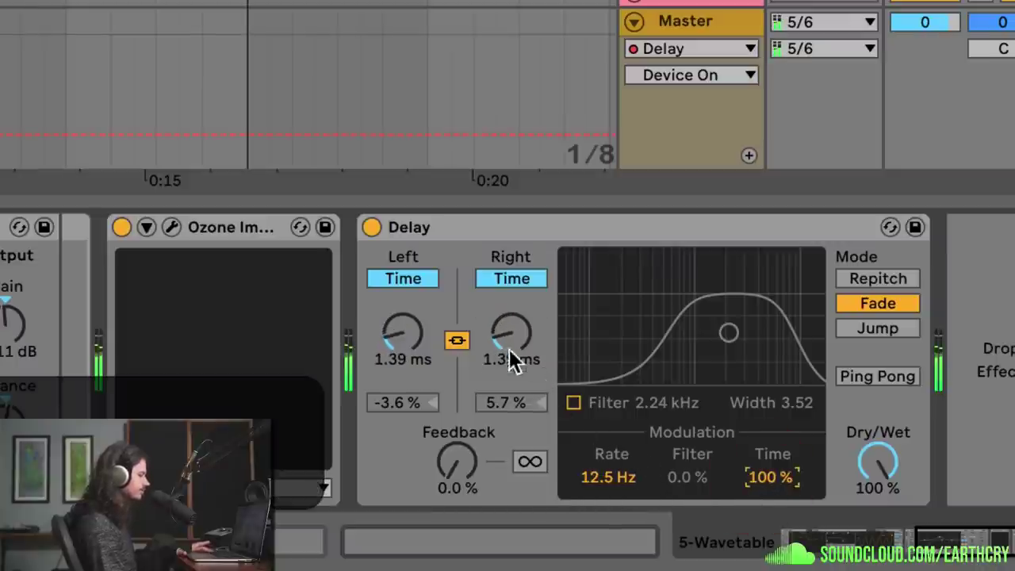
left_click_drag(510, 356, 510, 331)
mouse_move(600, 469)
left_mouse_down()
mouse_move(600, 447)
mouse_move(600, 482)
mouse_move(602, 446)
mouse_move(608, 473)
left_mouse_up()
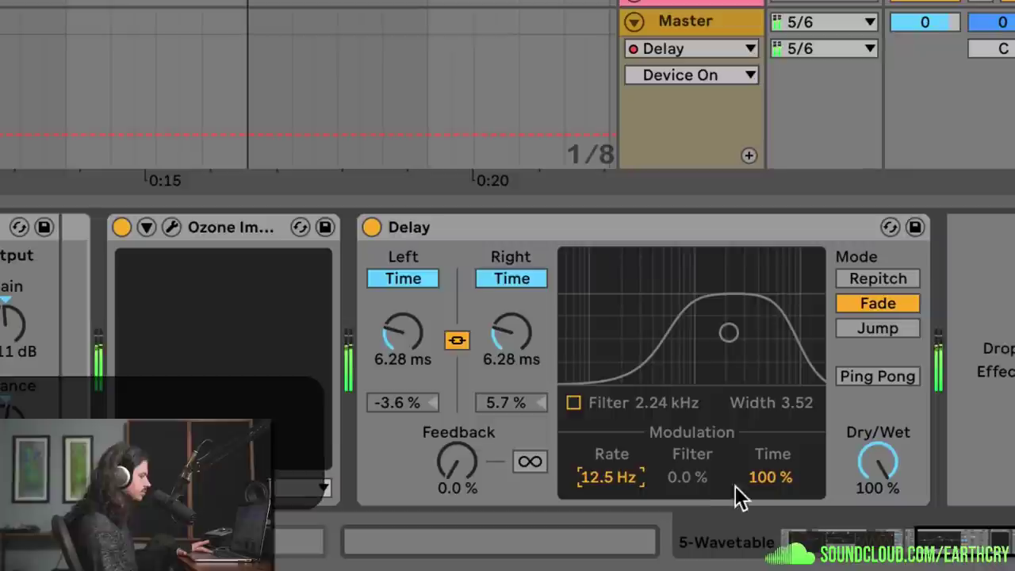
- Set the Delay to 70% time modulation, 13.5 ms linked delay time, 63% feedback and a 9.01 Hz modulation rate
left_click_drag(768, 477, 768, 497)
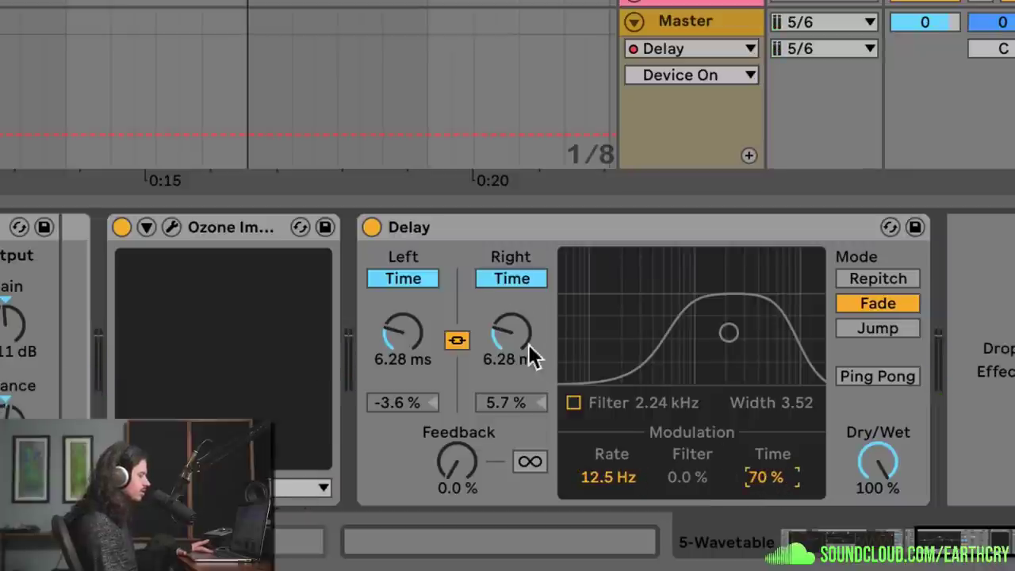
left_click_drag(529, 347, 522, 308)
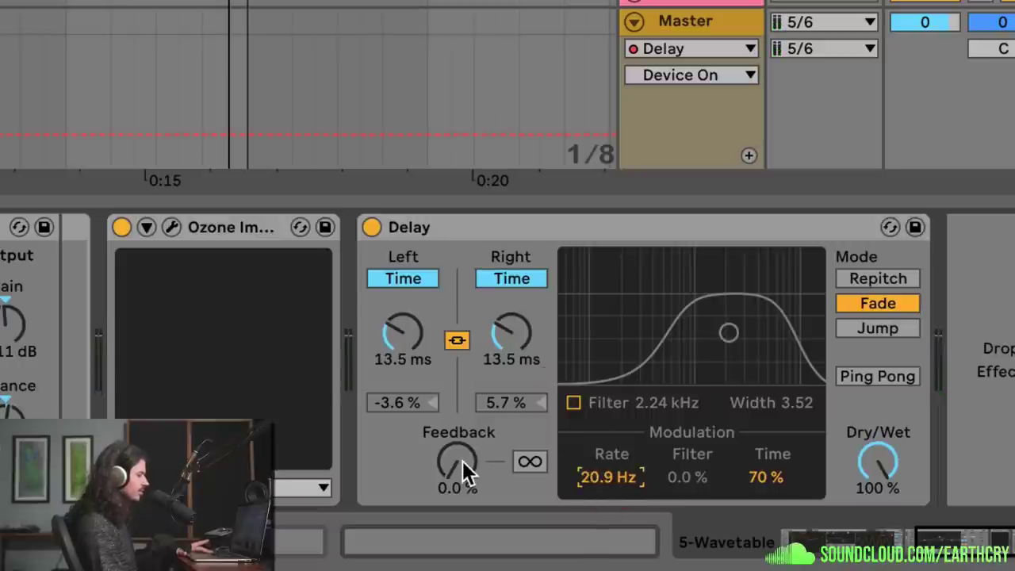
mouse_move(466, 462)
left_mouse_down()
mouse_move(465, 439)
mouse_move(479, 454)
left_mouse_up()
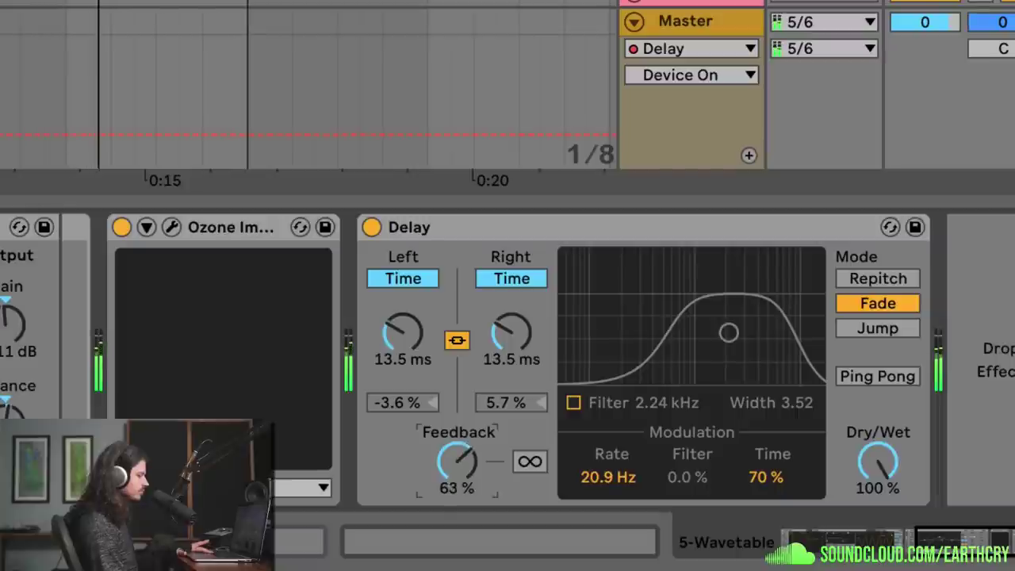
left_click_drag(608, 476, 609, 495)
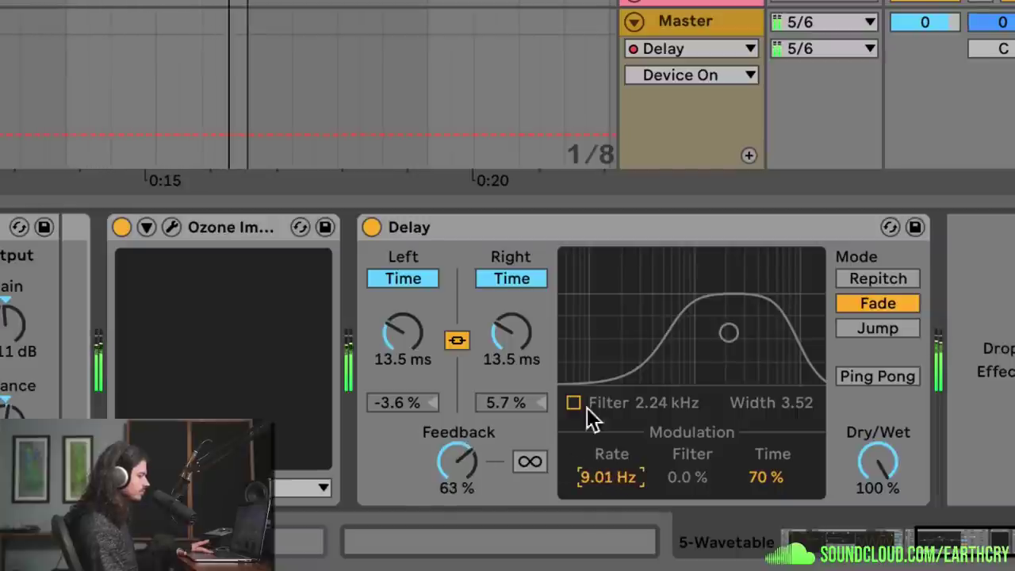
- Lower the linked delay time to 1.03 ms and the time modulation to 0%
left_click_drag(512, 333, 512, 353)
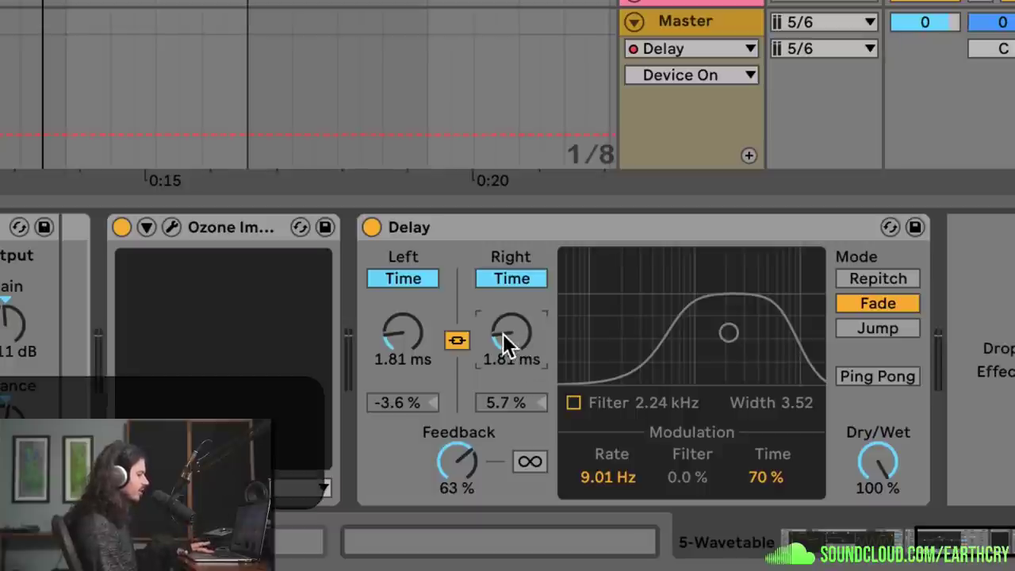
left_click_drag(504, 340, 511, 345)
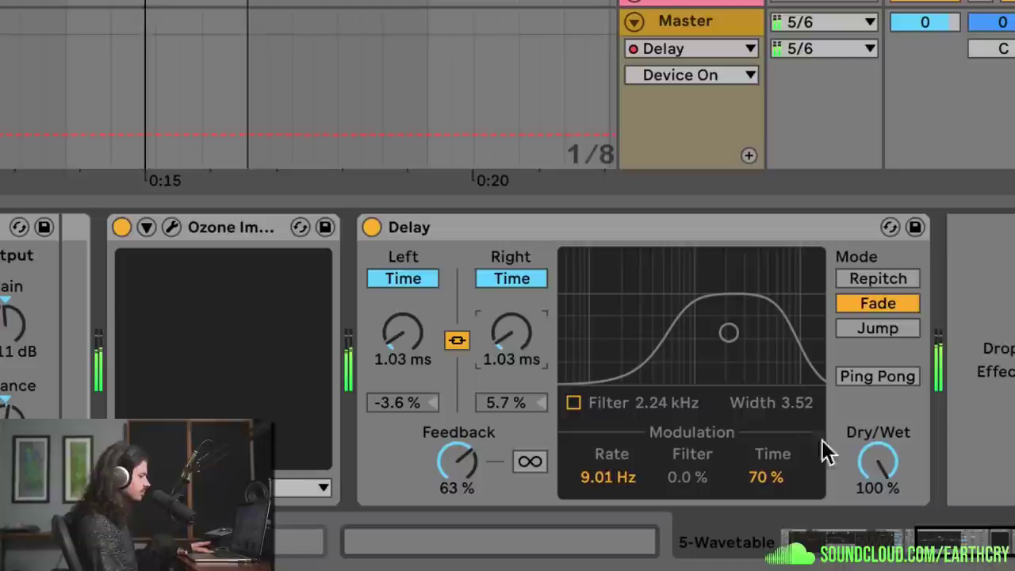
left_click_drag(763, 479, 772, 534)
left_click_drag(754, 475, 754, 488)
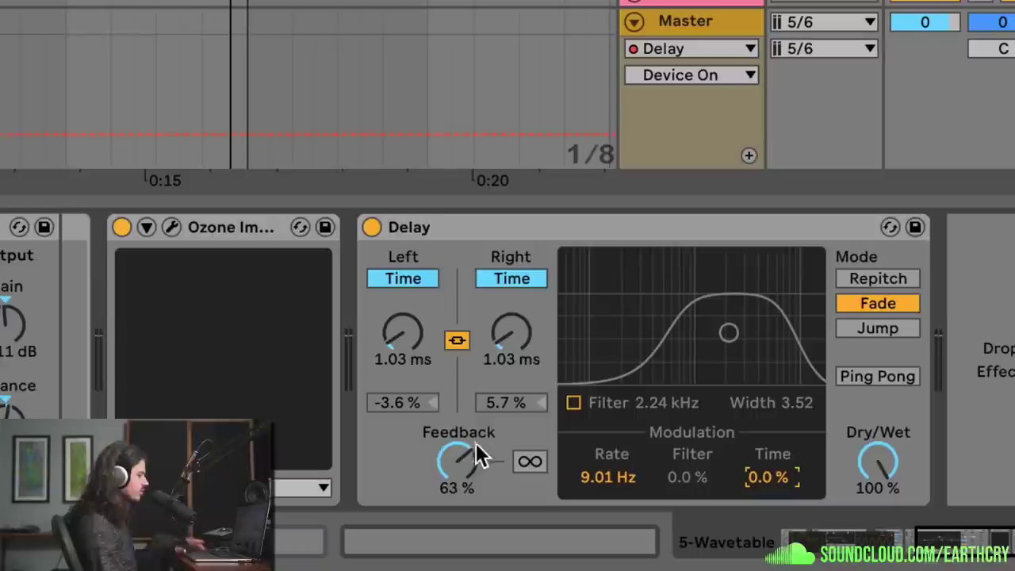
- During playback, set the linked delay time to 4.83 ms, the time modulation to 81% and the modulation rate to 15.1 Hz
key("space")
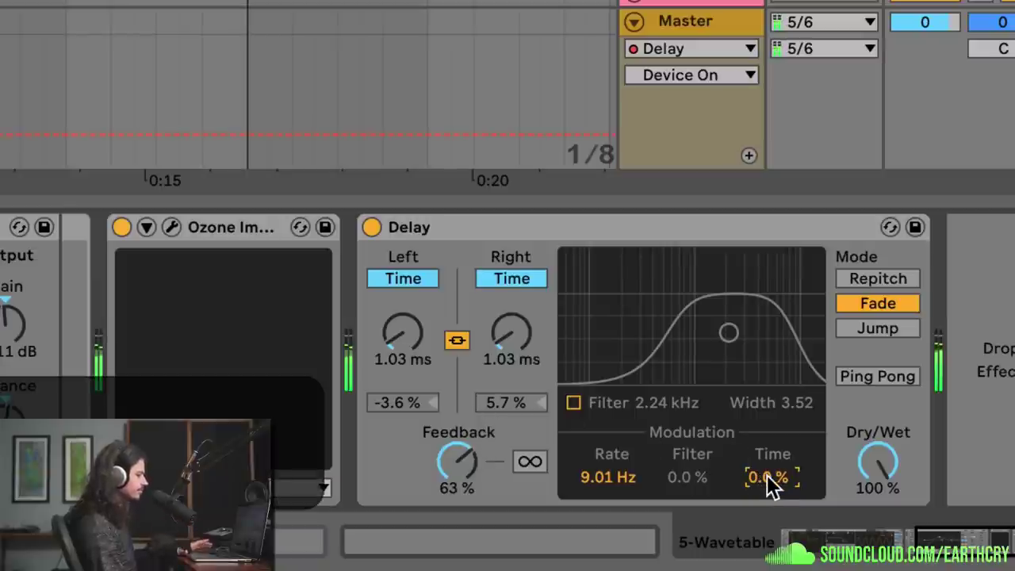
left_click_drag(510, 333, 510, 306)
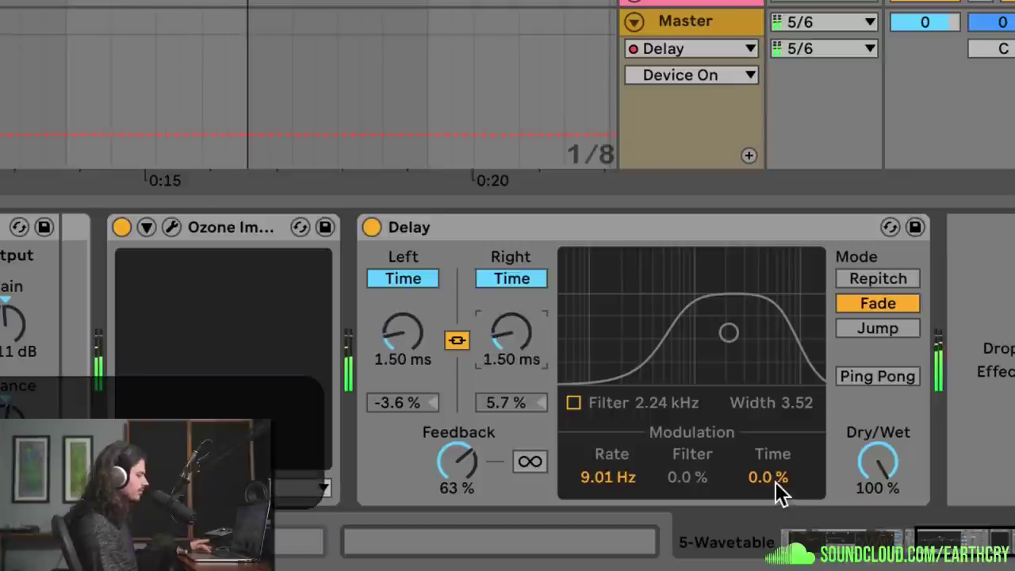
left_click_drag(777, 494, 763, 476)
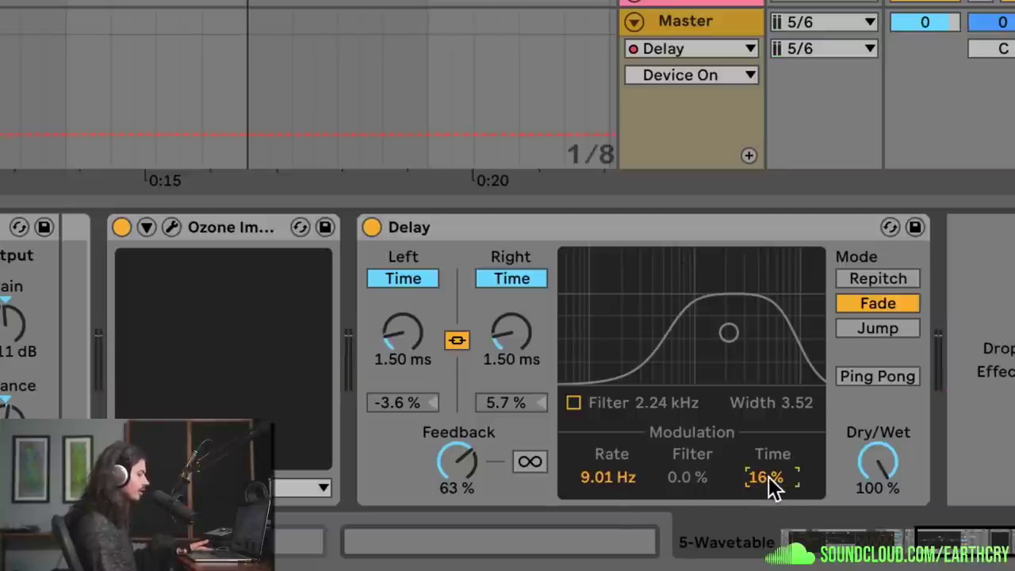
left_click_drag(763, 476, 763, 424)
left_click_drag(523, 358, 523, 333)
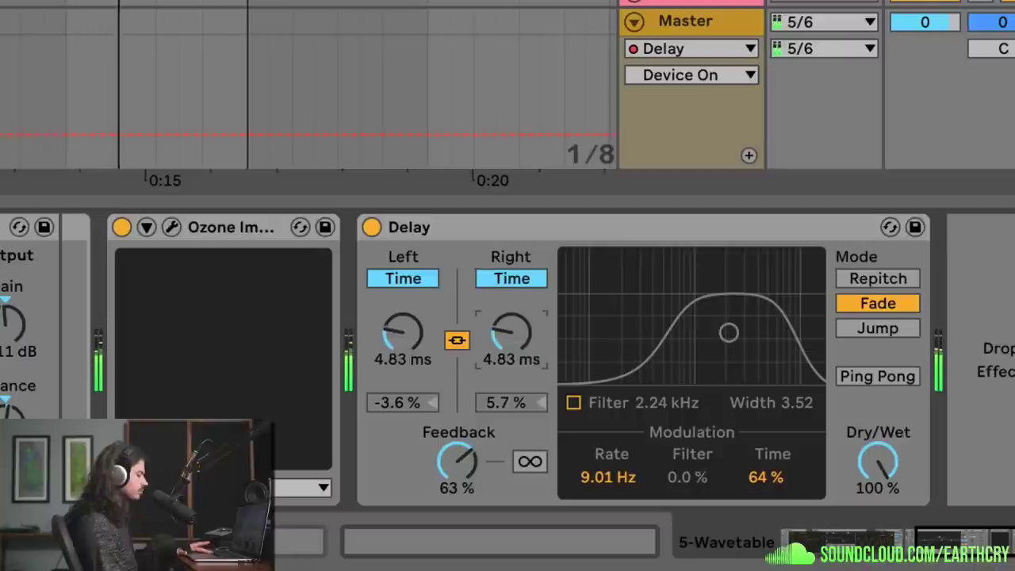
left_click_drag(733, 469, 630, 507)
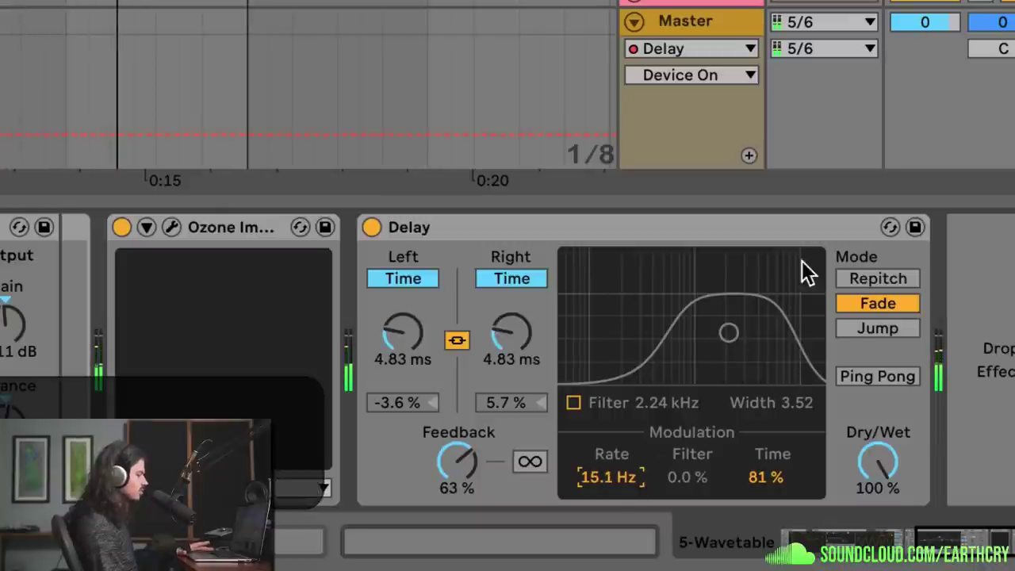
- Switch the Delay to Jump mode and play it with 76% time modulation and a 1.02 ms linked delay time
left_click(882, 329)
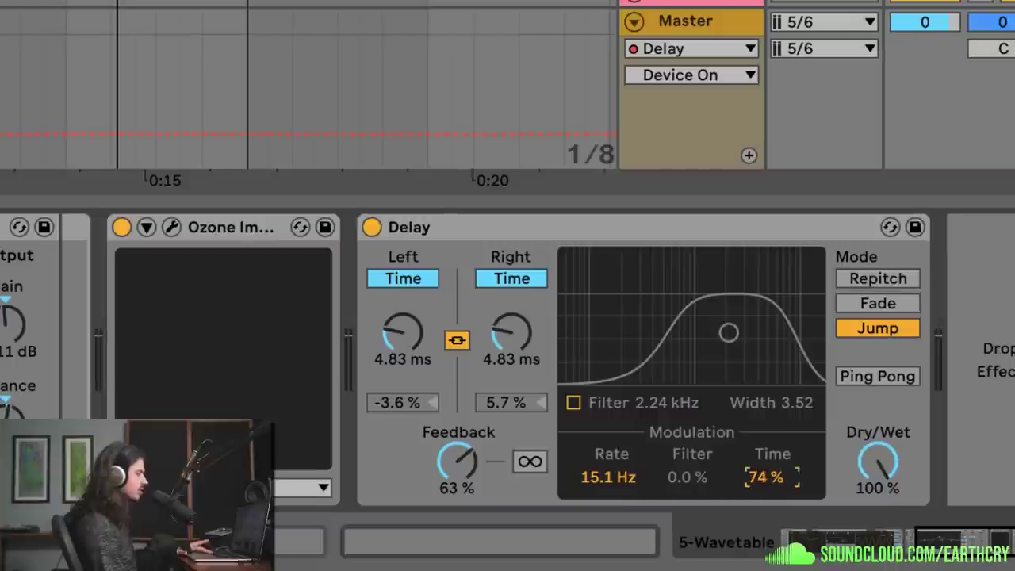
mouse_move(770, 473)
left_mouse_down()
mouse_move(770, 483)
mouse_move(770, 470)
left_mouse_up()
key("space")
left_click_drag(523, 352, 523, 381)
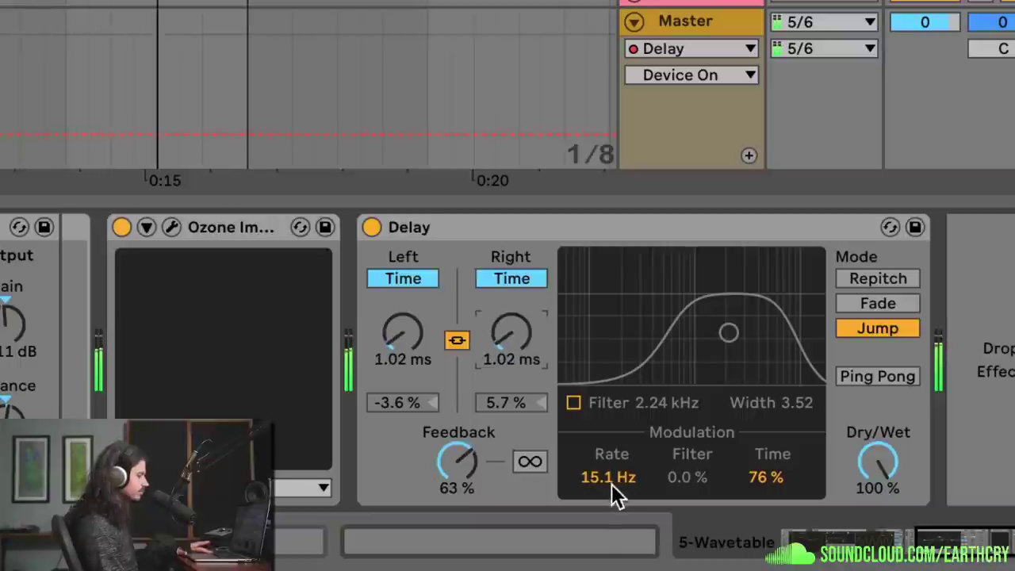
- Set the Jump-mode Delay's modulation rate to 2.03 Hz, feedback to 81% and linked delay time to 5.17 ms
left_click_drag(612, 481, 611, 507)
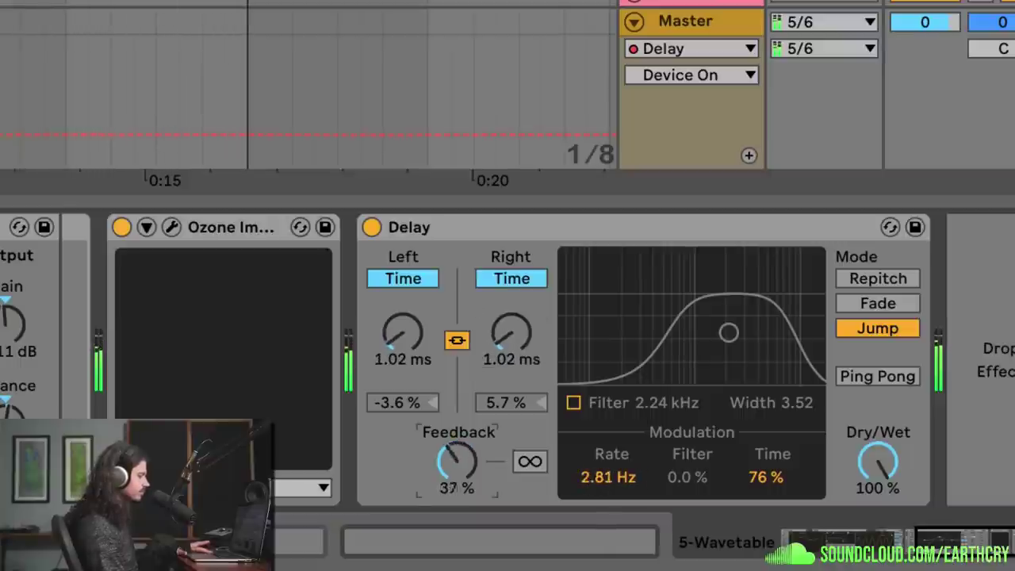
left_click_drag(457, 460, 457, 396)
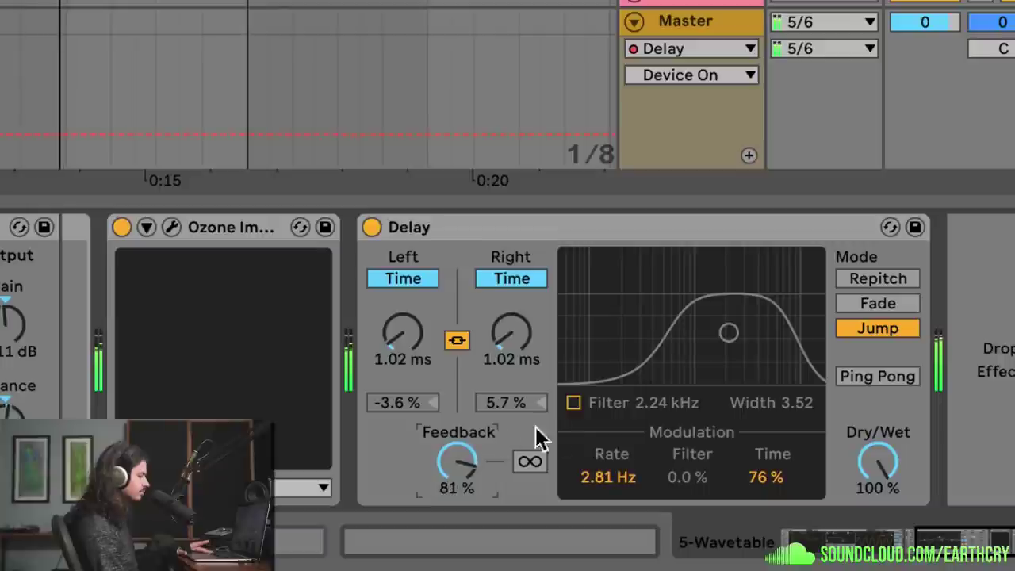
left_click_drag(599, 486, 598, 495)
left_click_drag(517, 389, 510, 356)
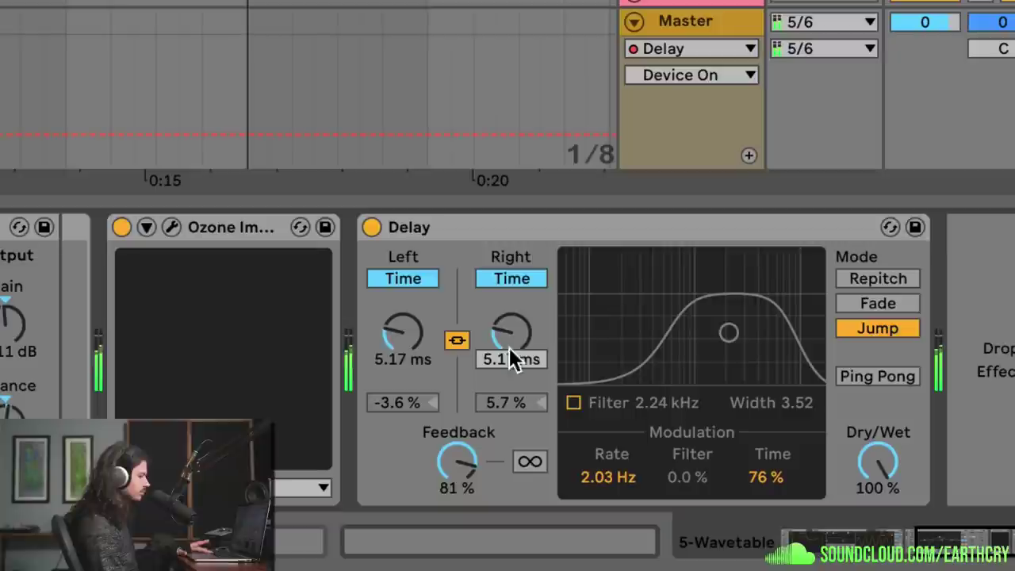
- Adjust the Delay to 23% time modulation, a 10.9 Hz rate, 58% feedback and a 1.39 ms linked delay time
left_click_drag(765, 477, 765, 518)
left_click_drag(611, 480, 611, 444)
left_click_drag(457, 462, 458, 476)
mouse_move(505, 345)
left_mouse_down()
mouse_move(506, 293)
mouse_move(501, 337)
left_mouse_up()
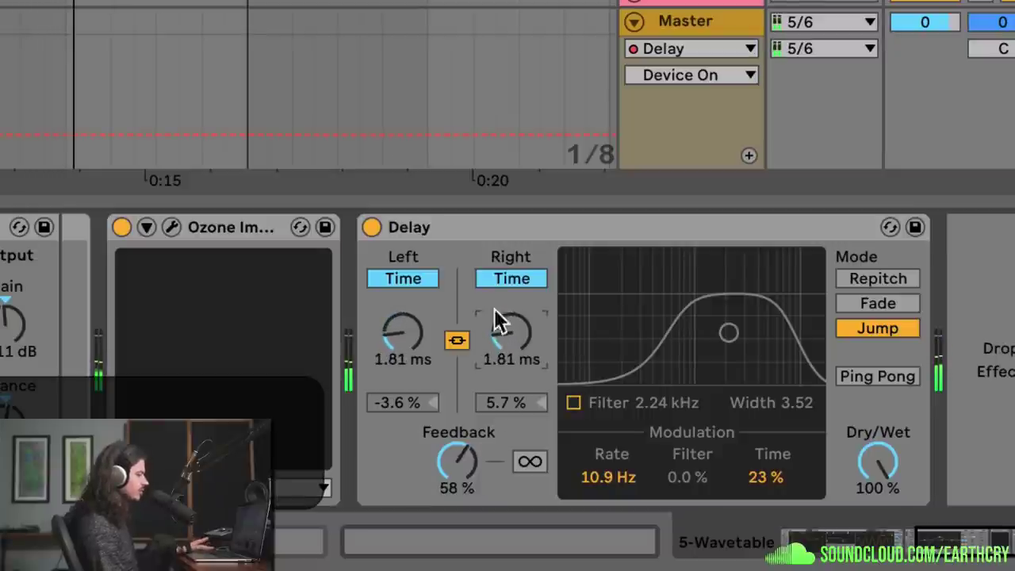
left_click_drag(510, 327, 528, 361)
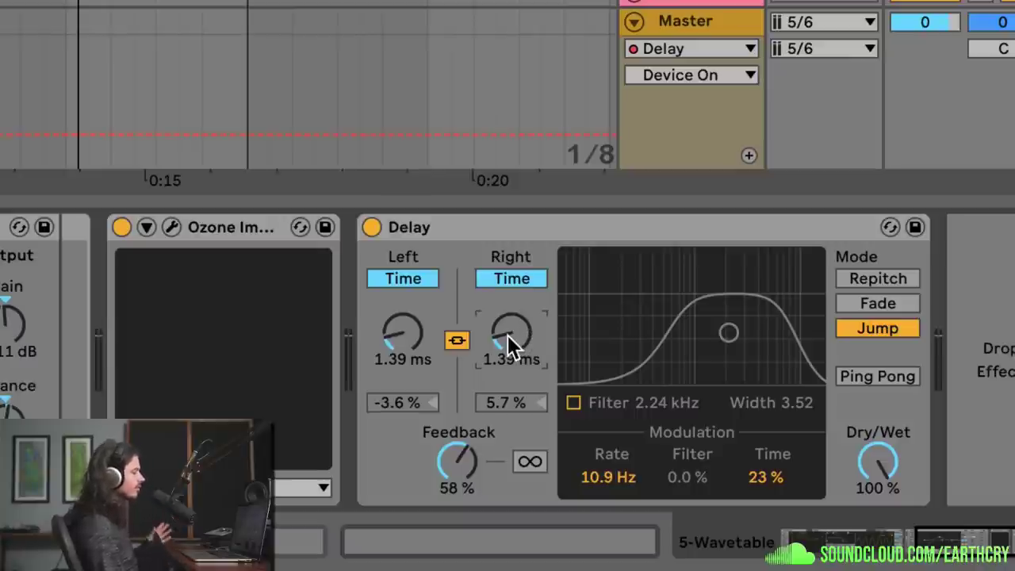
- Enable Ping Pong on the Delay, reduce its feedback to 1.5% and switch it to Fade mode
left_click(856, 374)
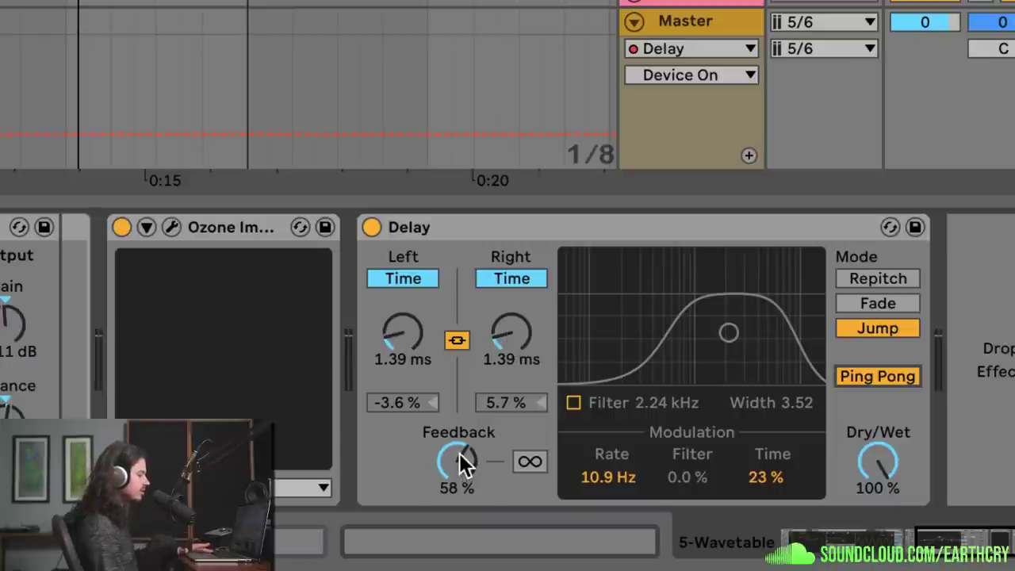
left_click_drag(460, 465, 460, 480)
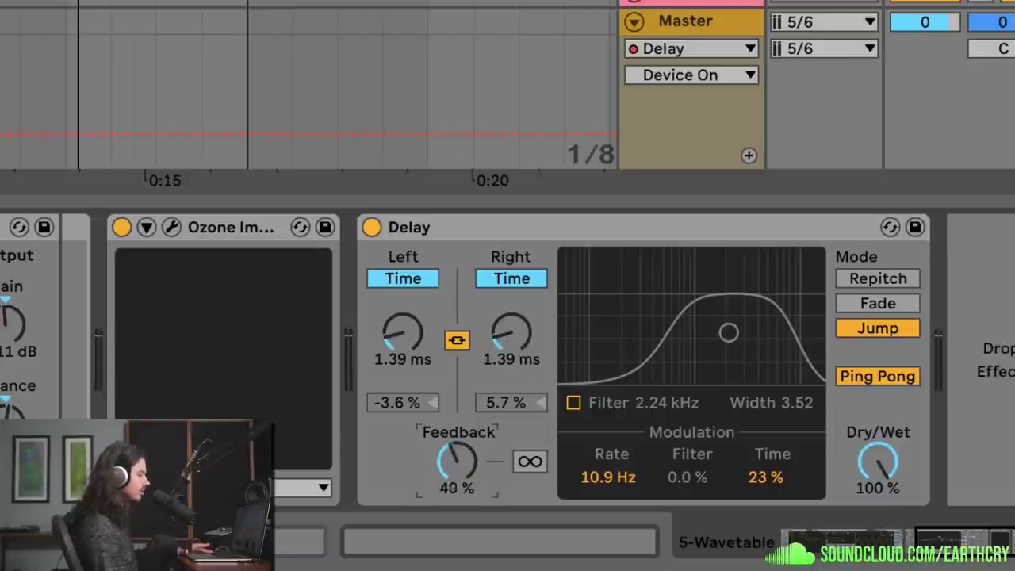
left_click(855, 304)
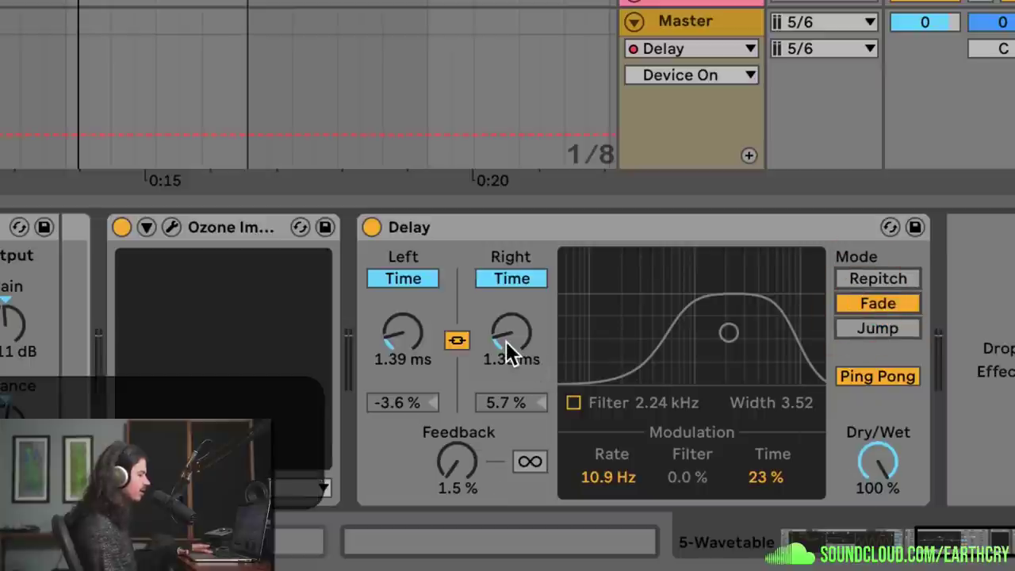
- Raise the linked delay time to 21.6 ms and the time modulation to 36% during playback
left_click_drag(506, 341, 505, 285)
left_click_drag(770, 476, 770, 464)
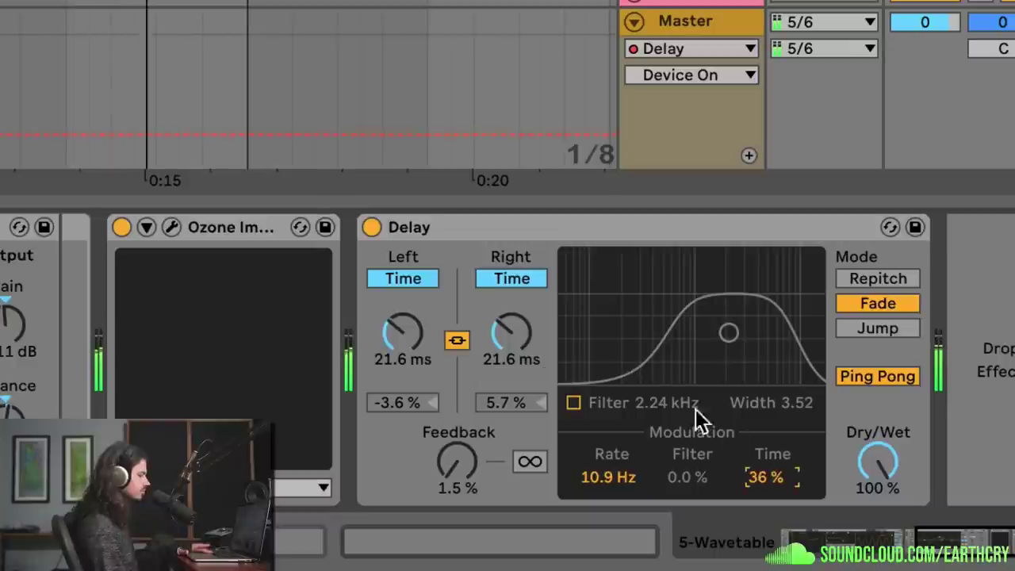
key("space")
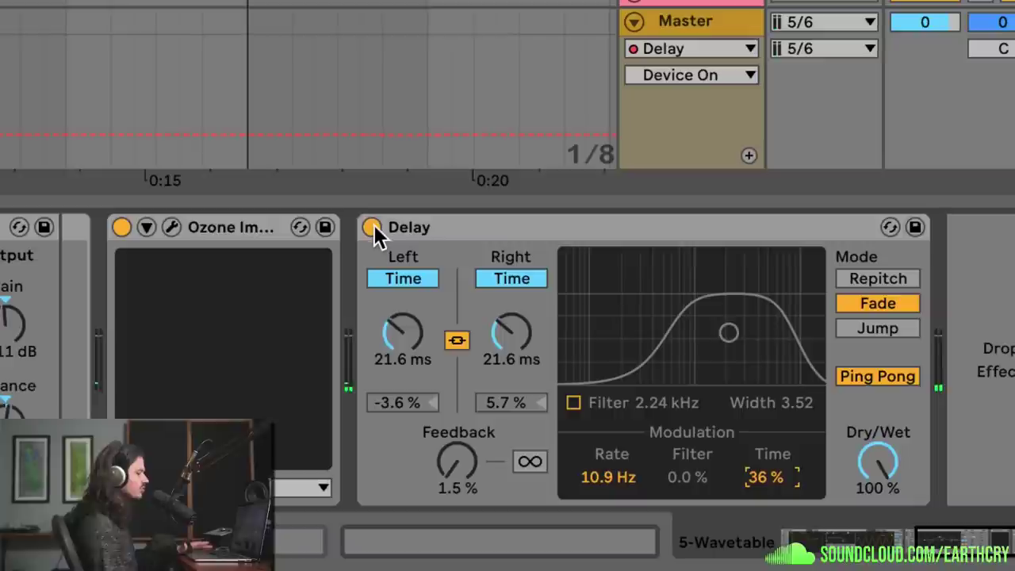
- Compare the 5 Wavetable track's sound with the Delay off and on, and slightly adjust the linked delay time
left_click(372, 228)
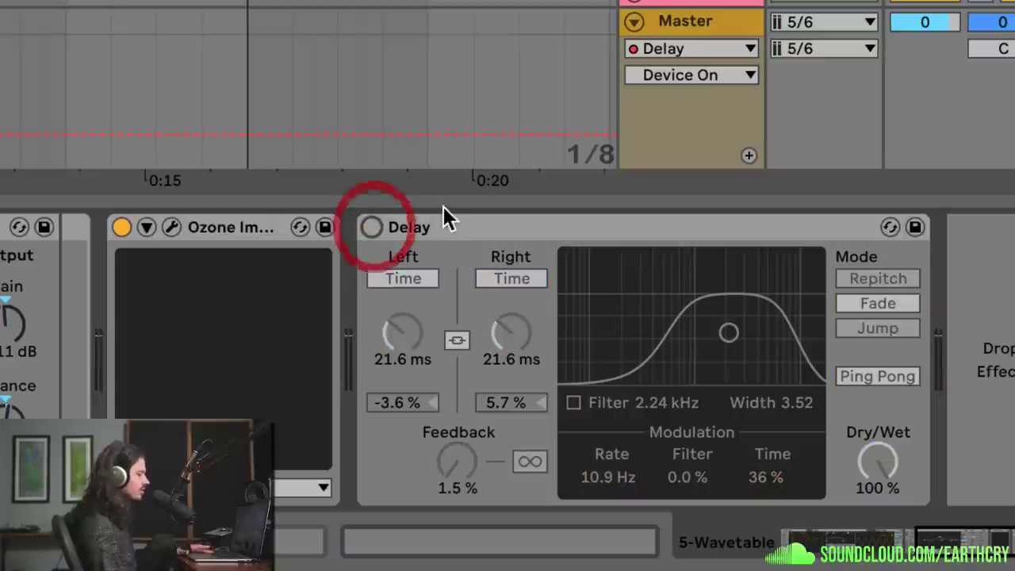
key("space")
left_click(371, 226)
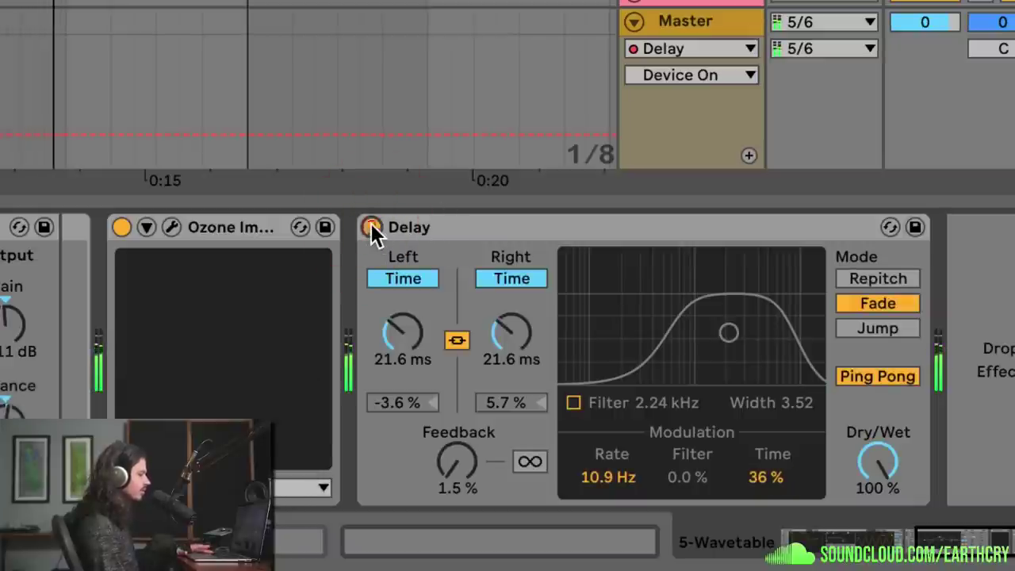
mouse_move(510, 332)
left_mouse_down()
mouse_move(511, 411)
mouse_move(511, 344)
left_mouse_up()
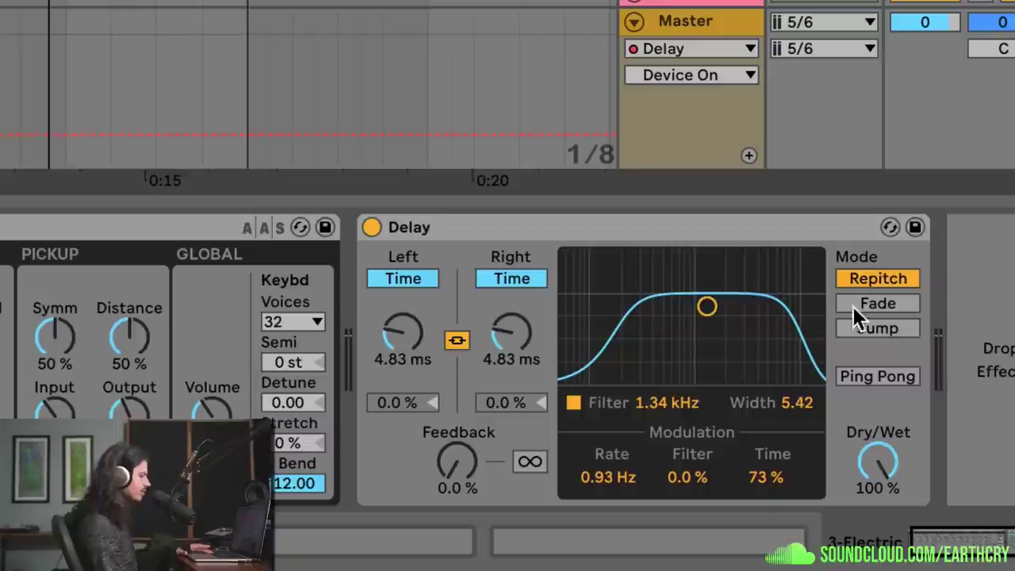
- Play the 3 Electric track with its Delay in Repitch mode
key("space")
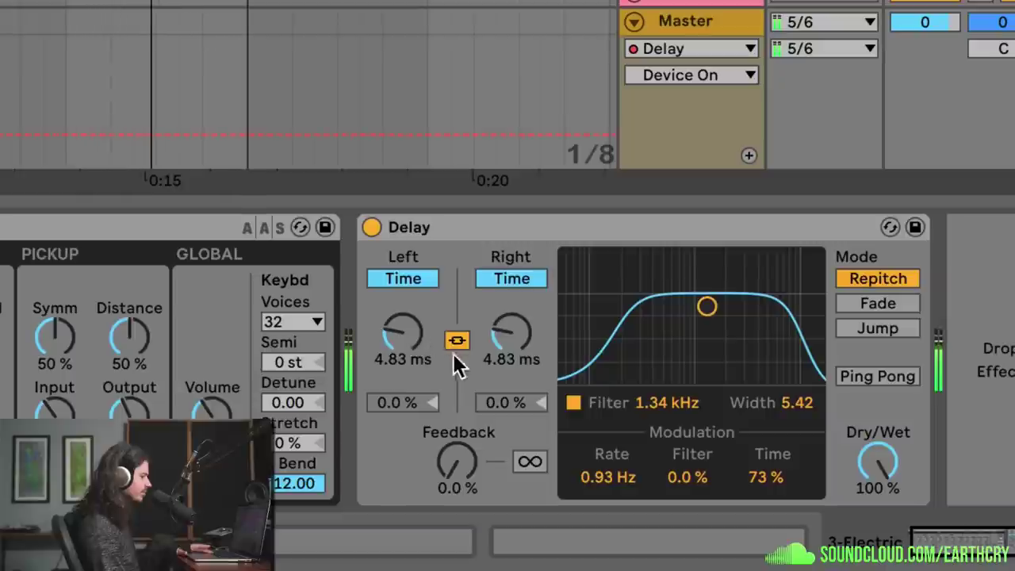
- Enable Ping Pong on the 3 Electric track's Delay and play the part to hear it
left_click(885, 376)
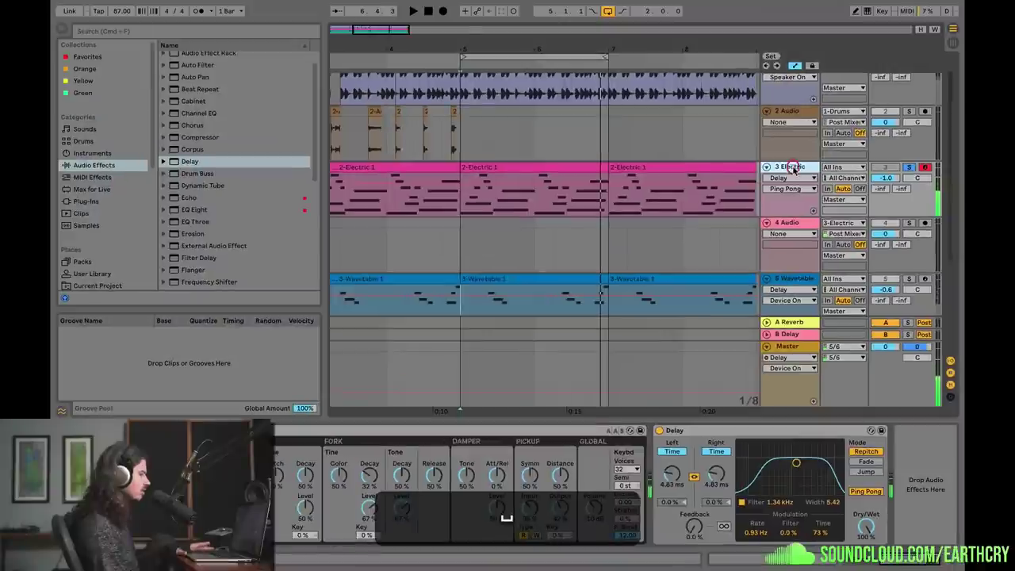
left_click(792, 168)
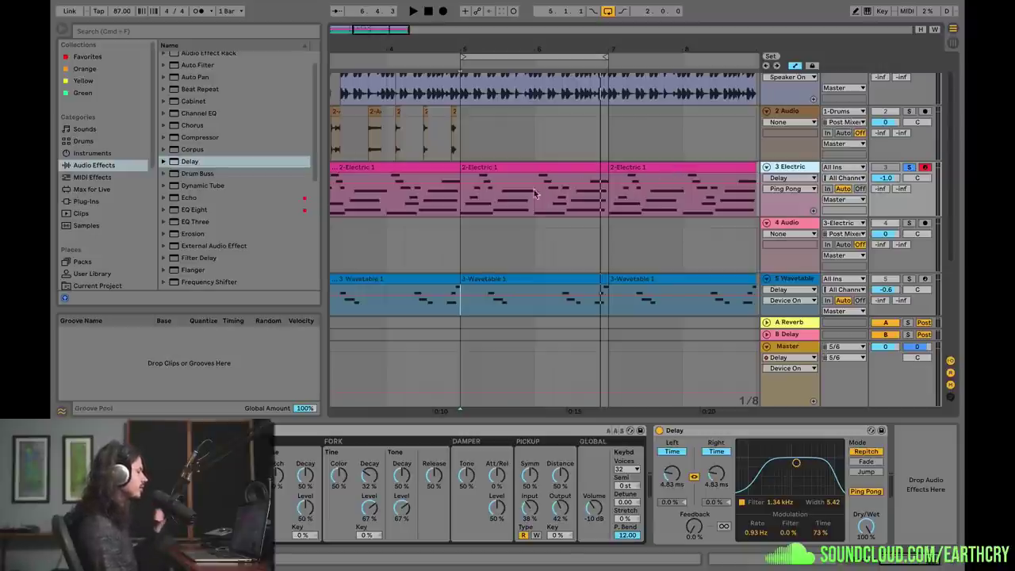
key("space")
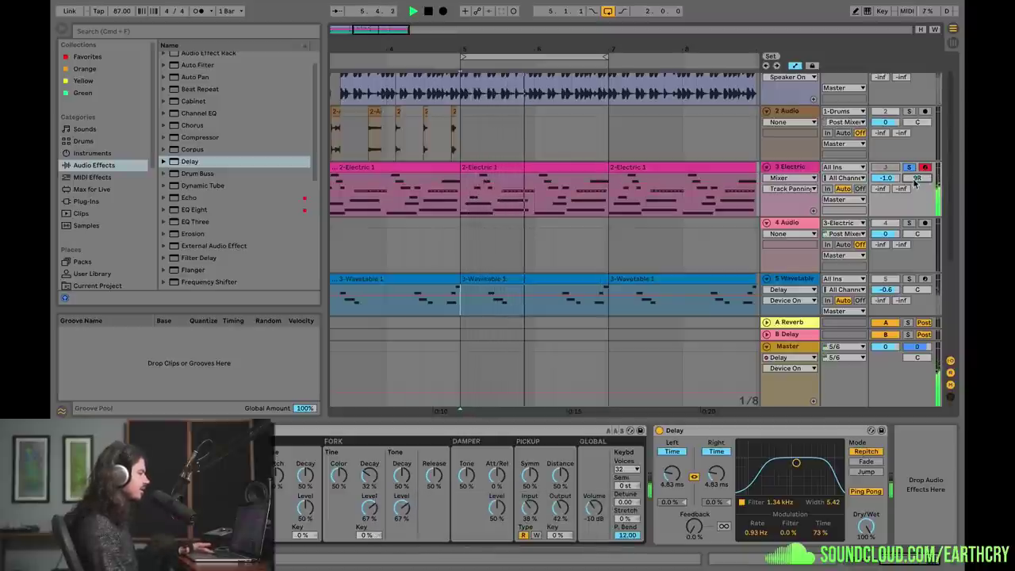
key("space")
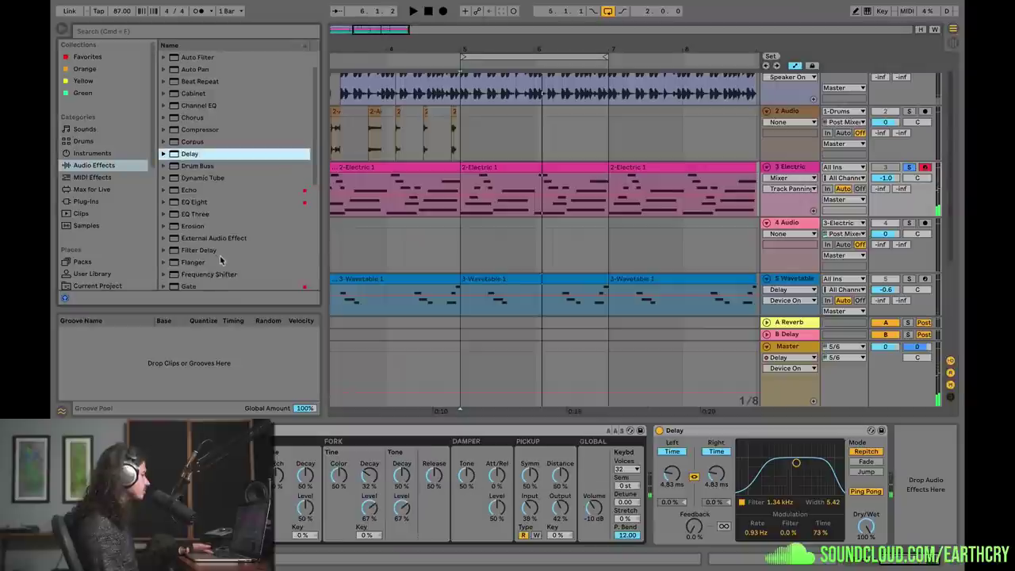
- Add a Utility after the Delay on the 3 Electric track and narrow its stereo width to 63%
scroll(220, 261, "down", 5)
left_click_drag(189, 259, 900, 464)
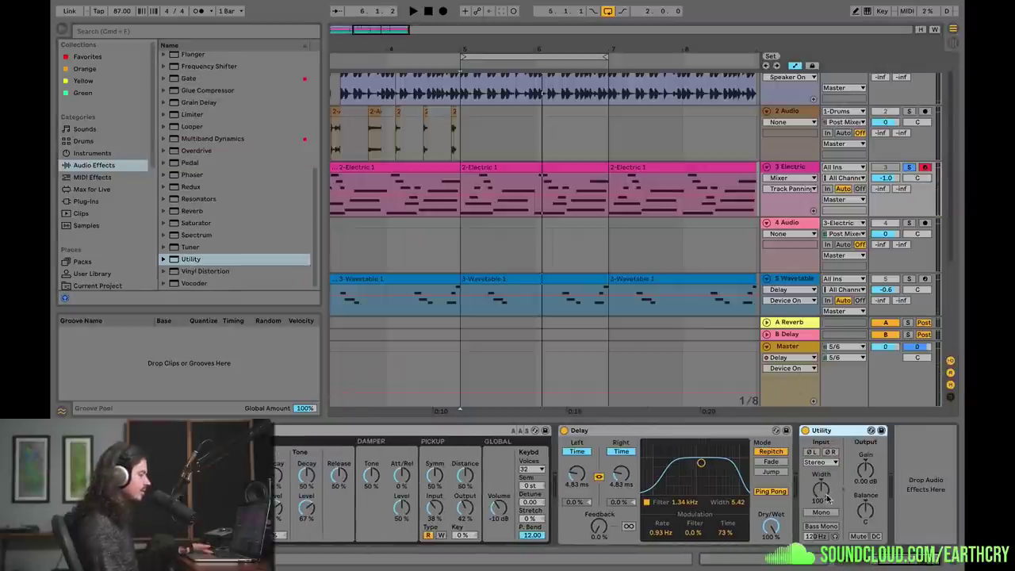
left_click_drag(821, 489, 821, 501)
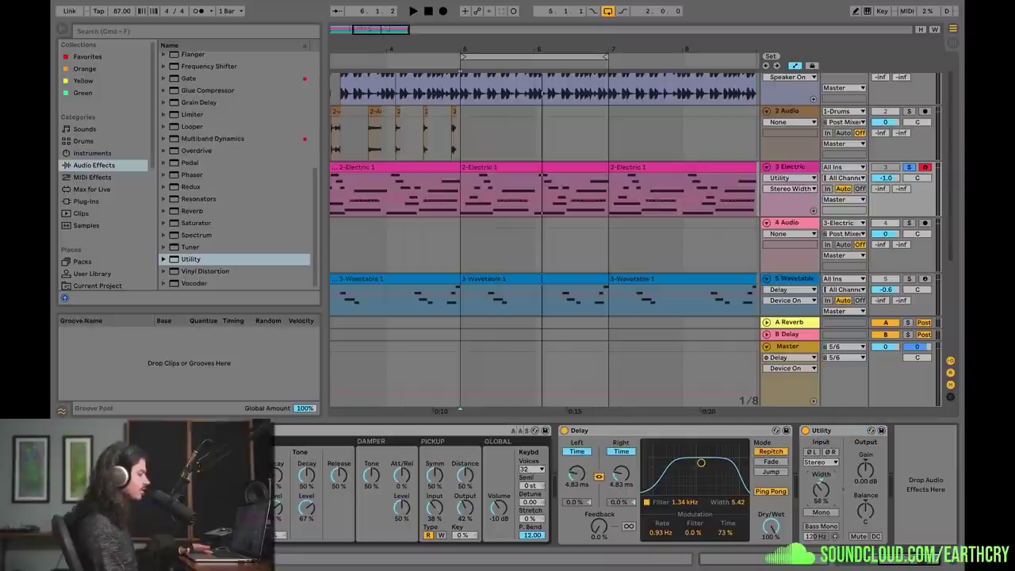
left_click_drag(821, 489, 820, 484)
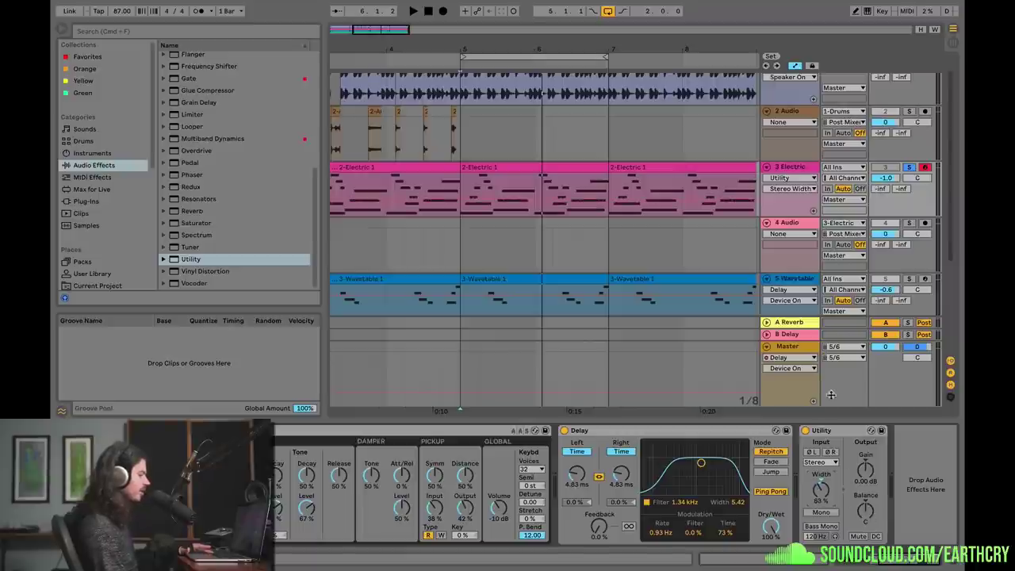
- Shift the Utility's balance to 6R while the 3 Electric track plays, and stop playback
key("space")
left_click_drag(865, 510, 865, 503)
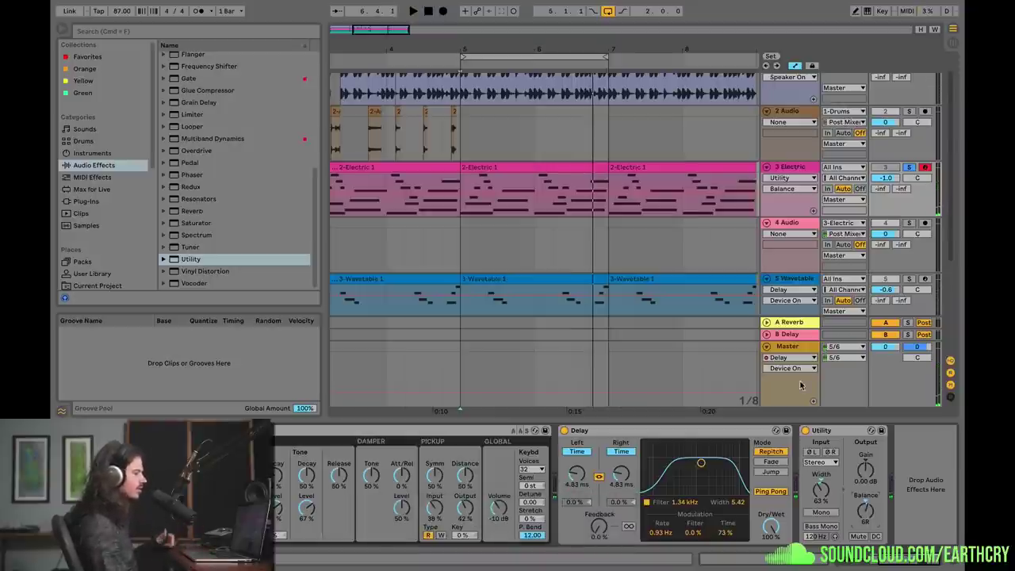
key("space")
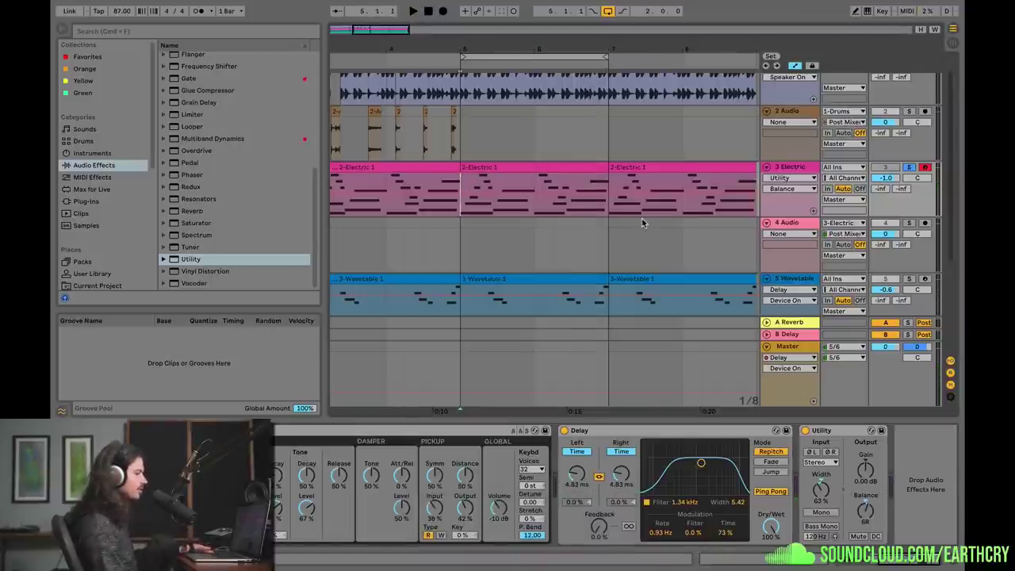
scroll(798, 307, "down", 3)
scroll(797, 307, "up", 4)
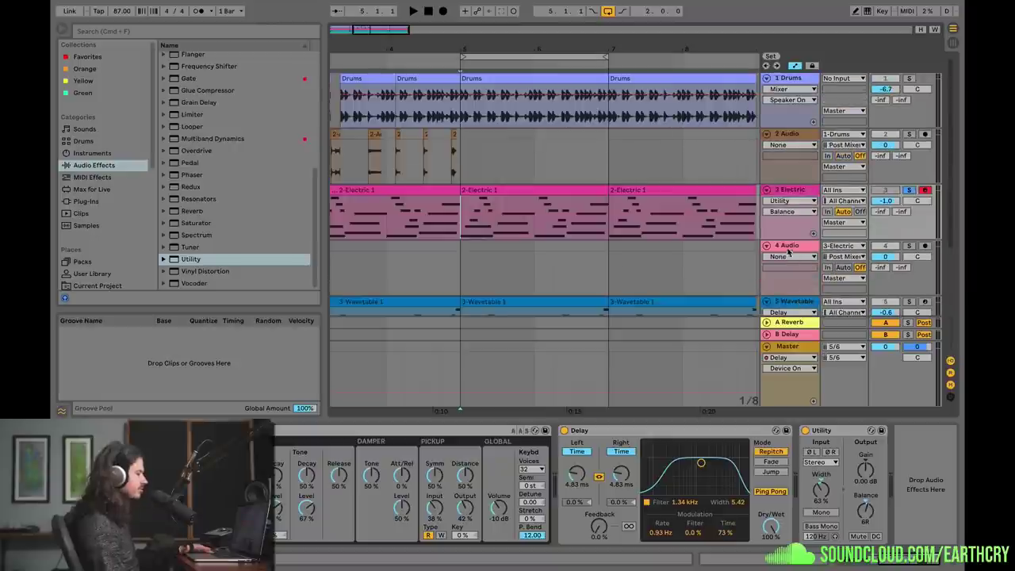